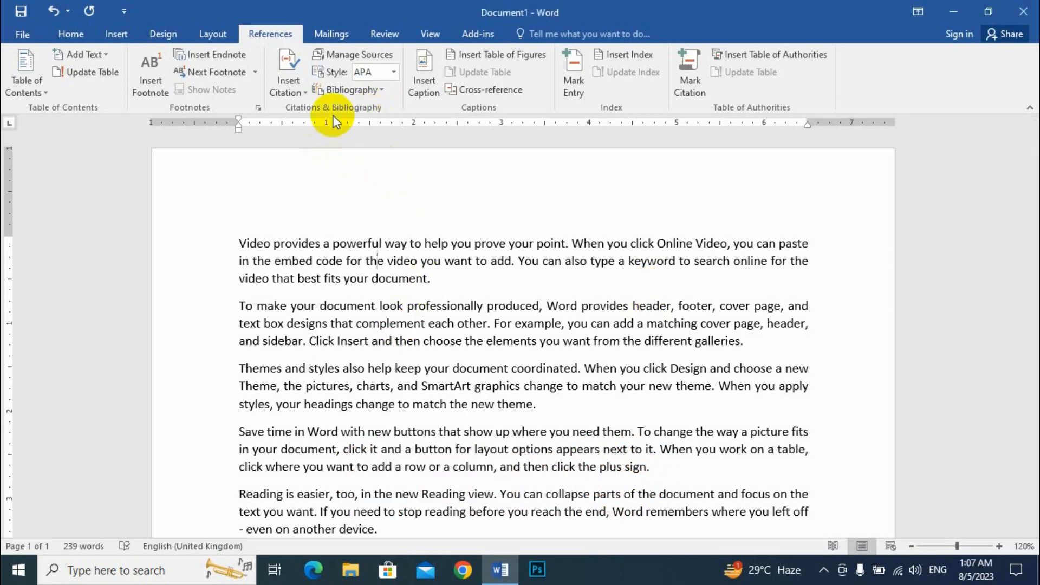
# Step: Start a new citation source on the empty line below the last paragraph, with Book as the source type
pyautogui.scroll(-7, 282, 379)
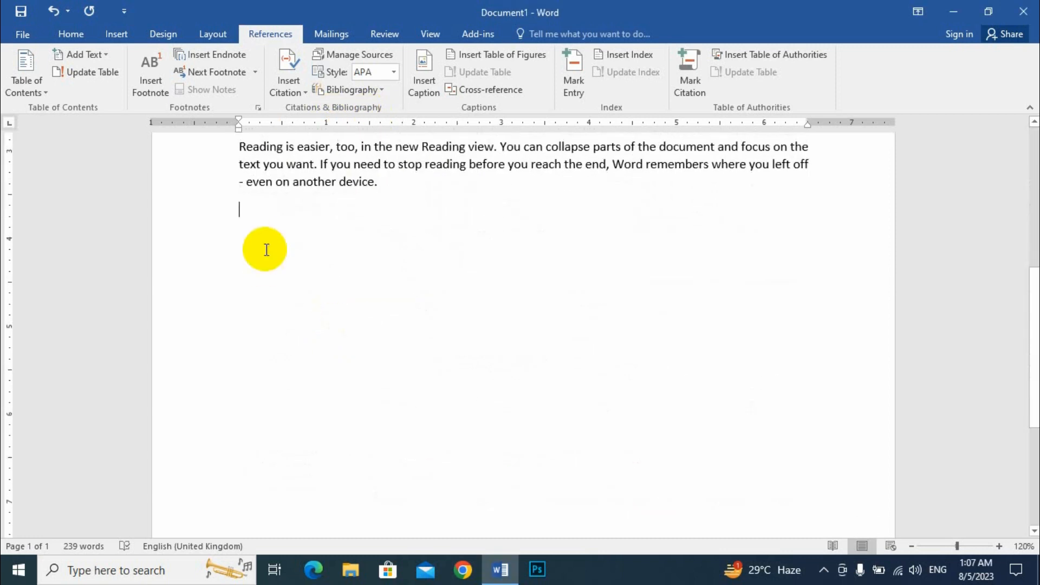
pyautogui.click(293, 73)
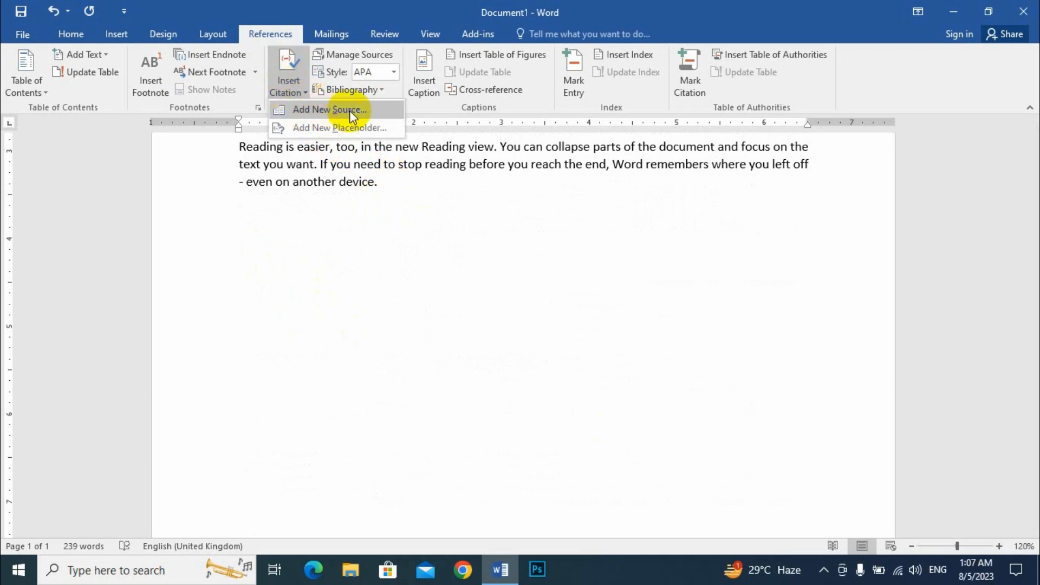
pyautogui.click(369, 109)
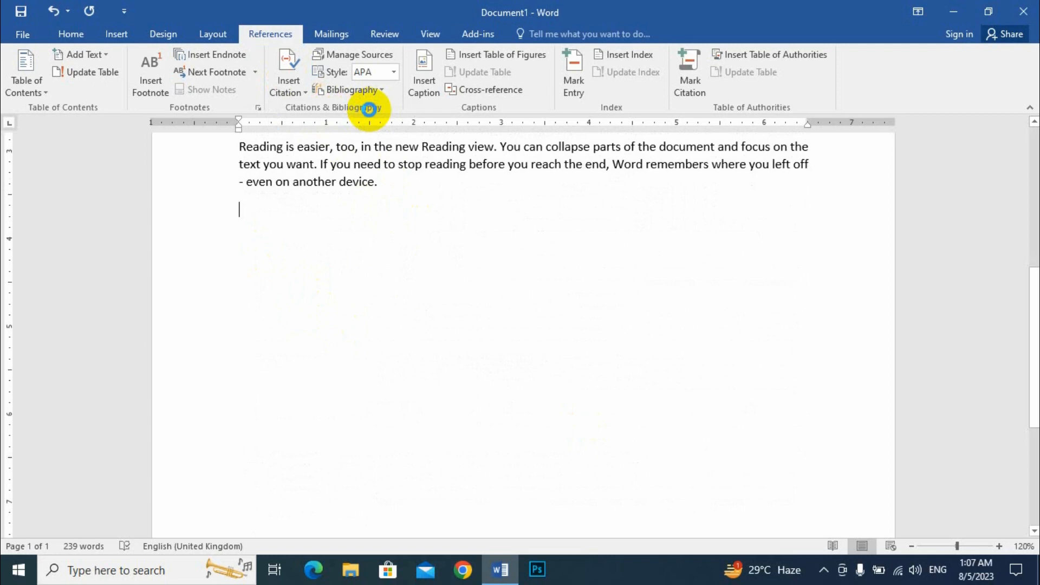
pyautogui.moveTo(399, 168); pyautogui.dragTo(416, 140)
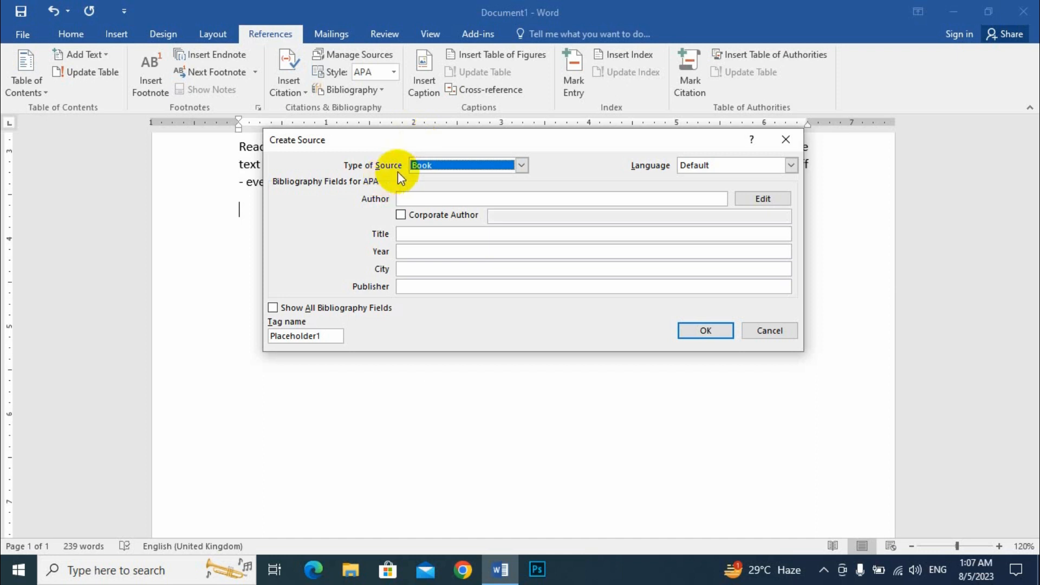
pyautogui.click(521, 166)
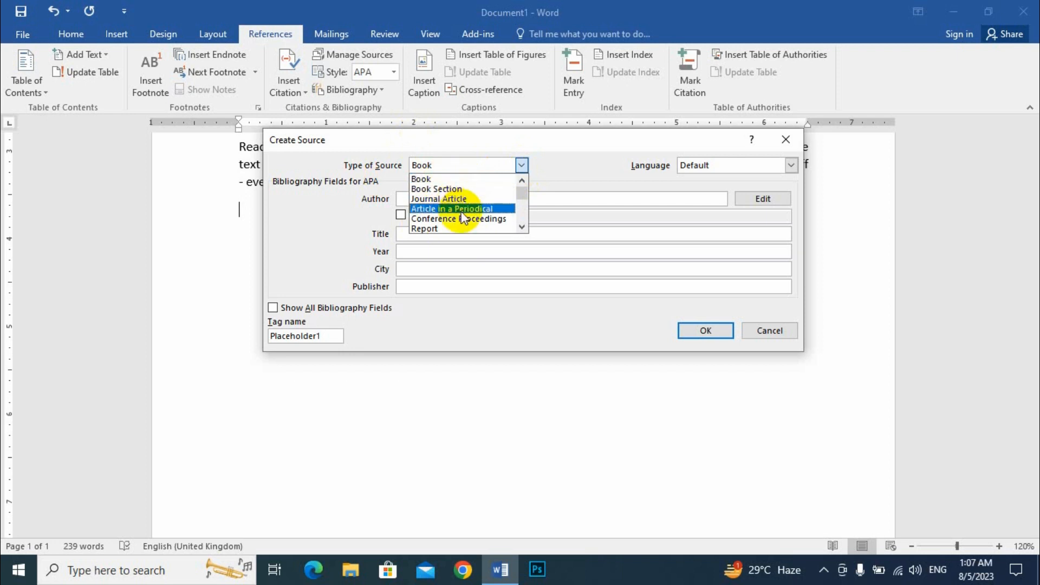
pyautogui.scroll(-2, 467, 213)
pyautogui.scroll(-2, 465, 219)
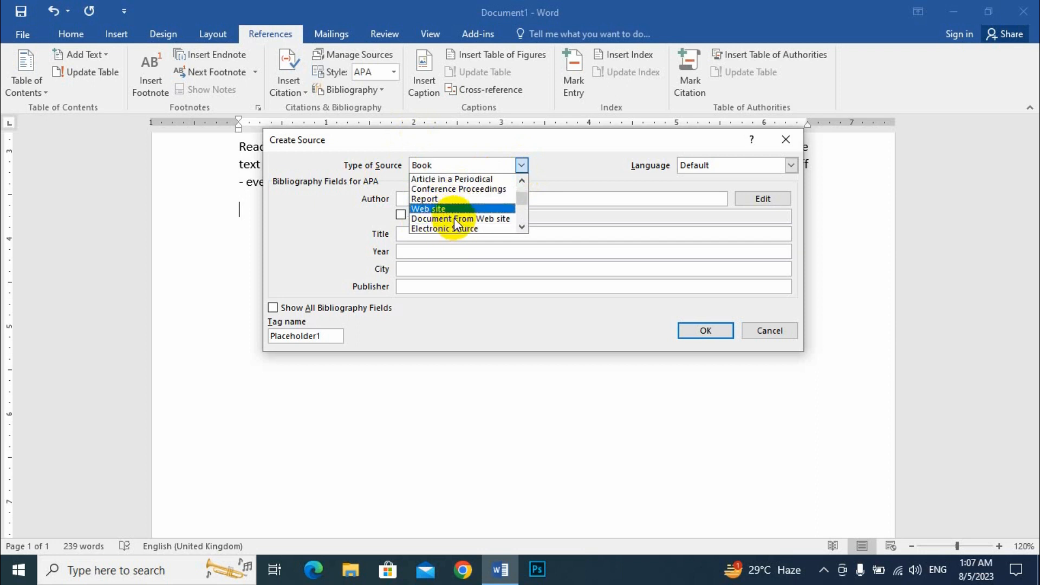
pyautogui.scroll(-3, 438, 224)
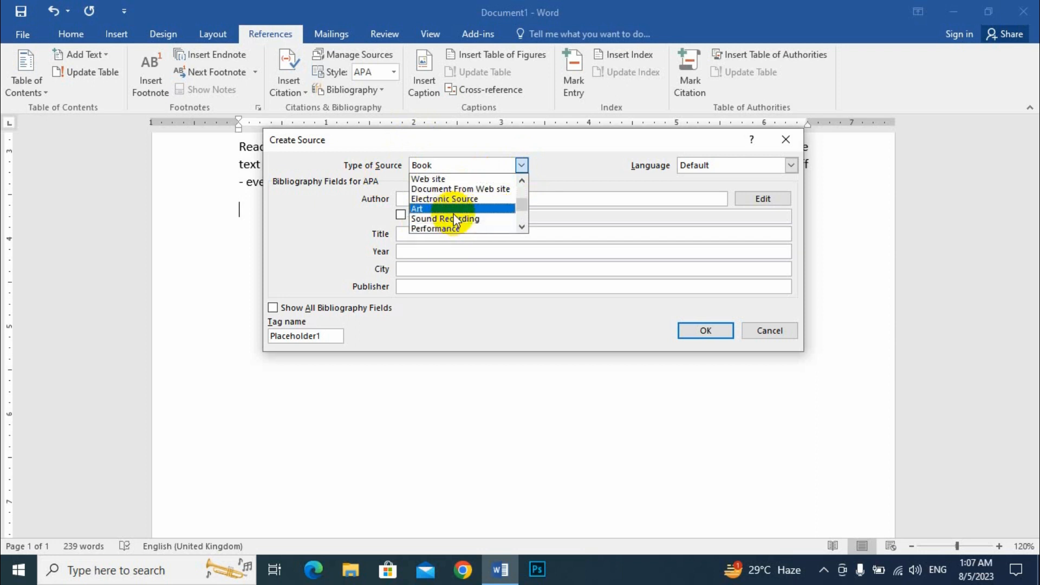
pyautogui.scroll(-3, 439, 216)
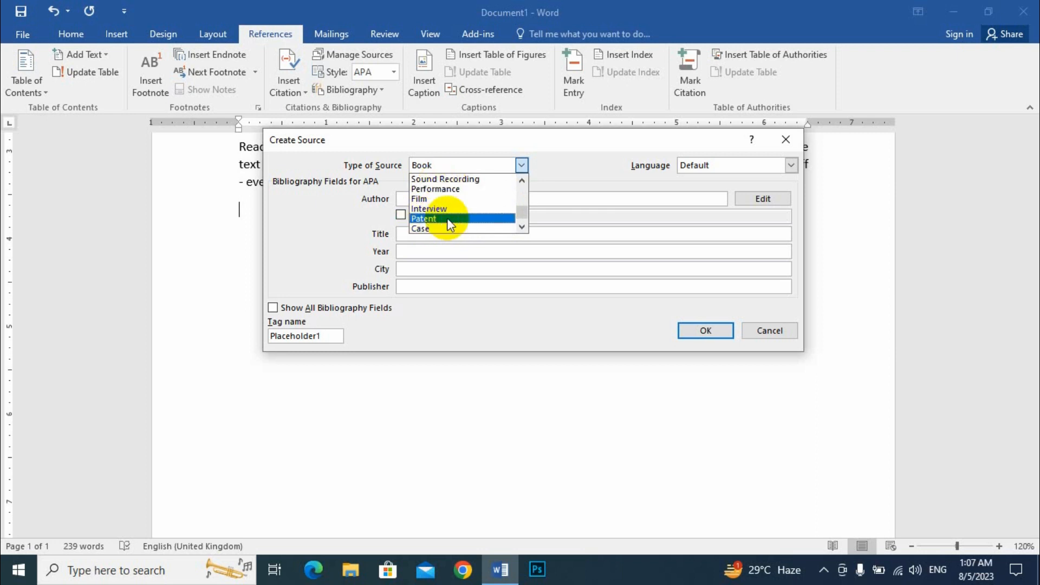
pyautogui.scroll(4, 447, 221)
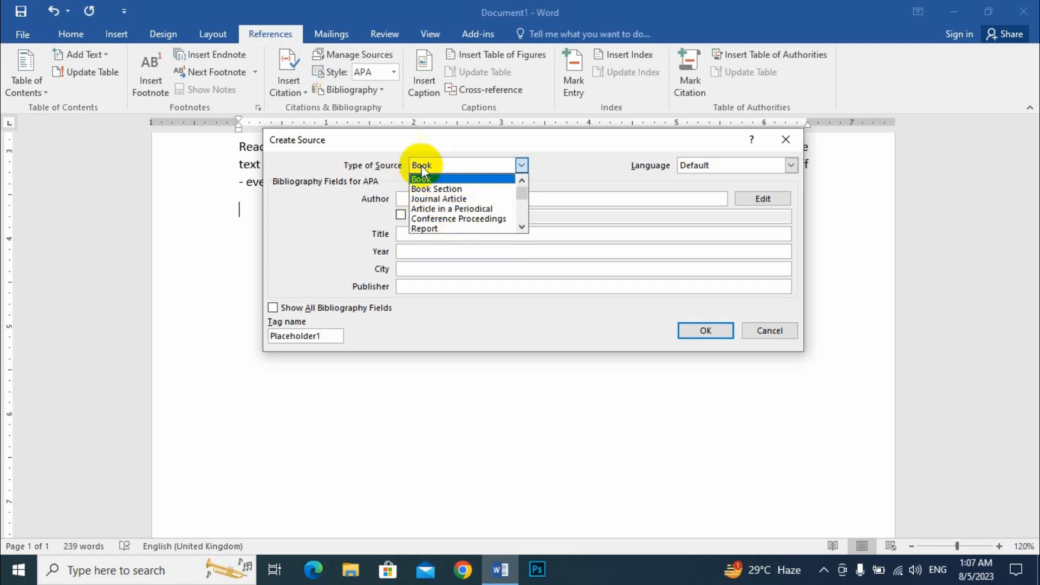
pyautogui.click(442, 180)
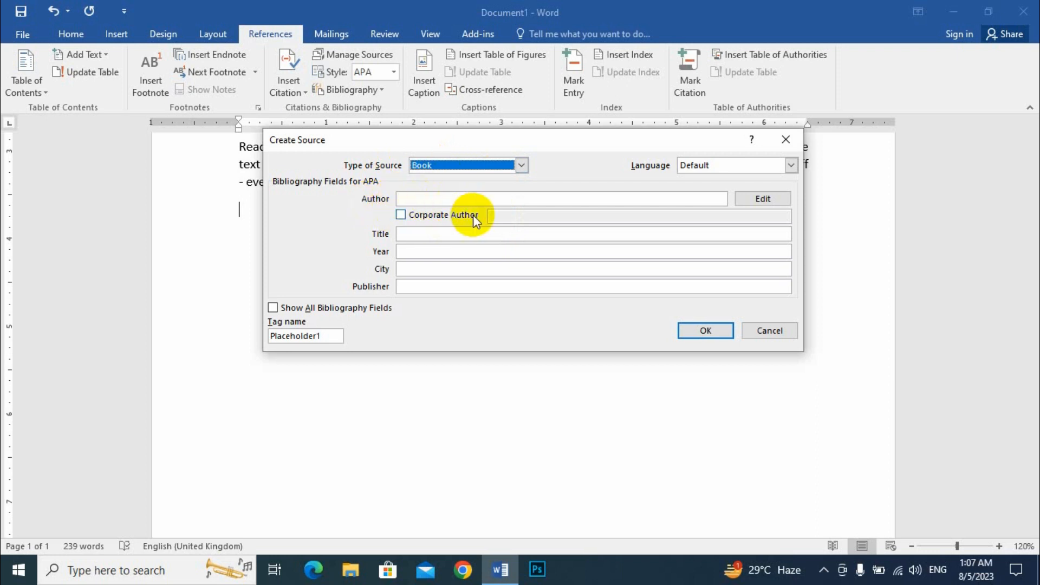
# Step: Enter the author's full name for the new book source
pyautogui.click(424, 198)
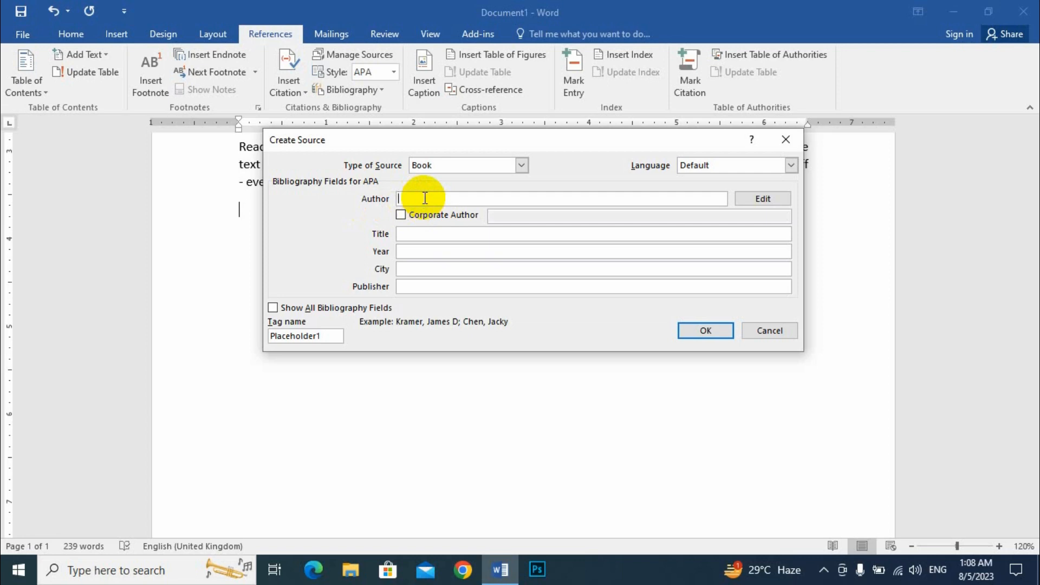
pyautogui.write('Md. Mostafizar Rahman')
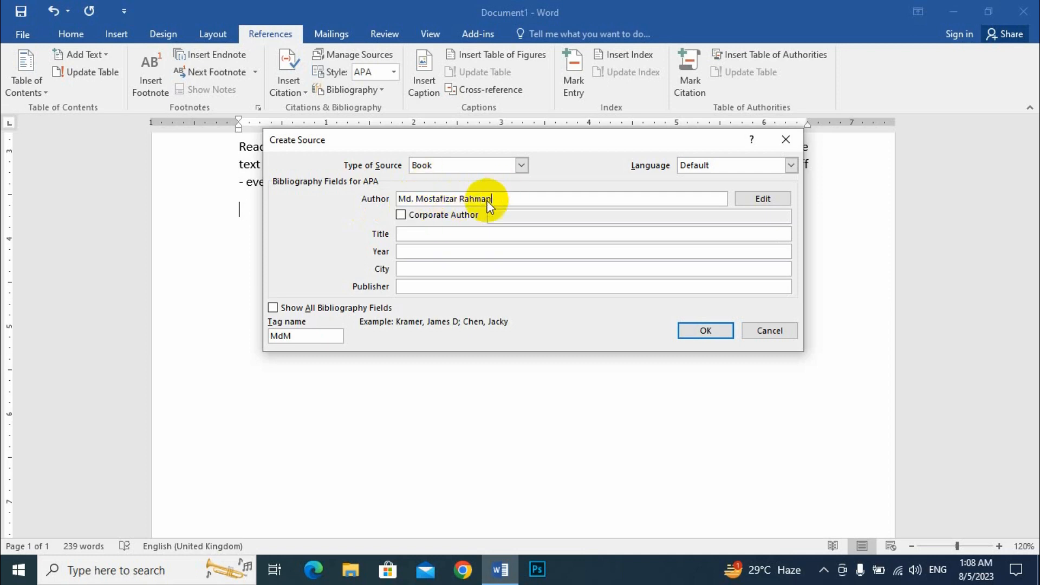
pyautogui.moveTo(500, 199); pyautogui.dragTo(394, 200)
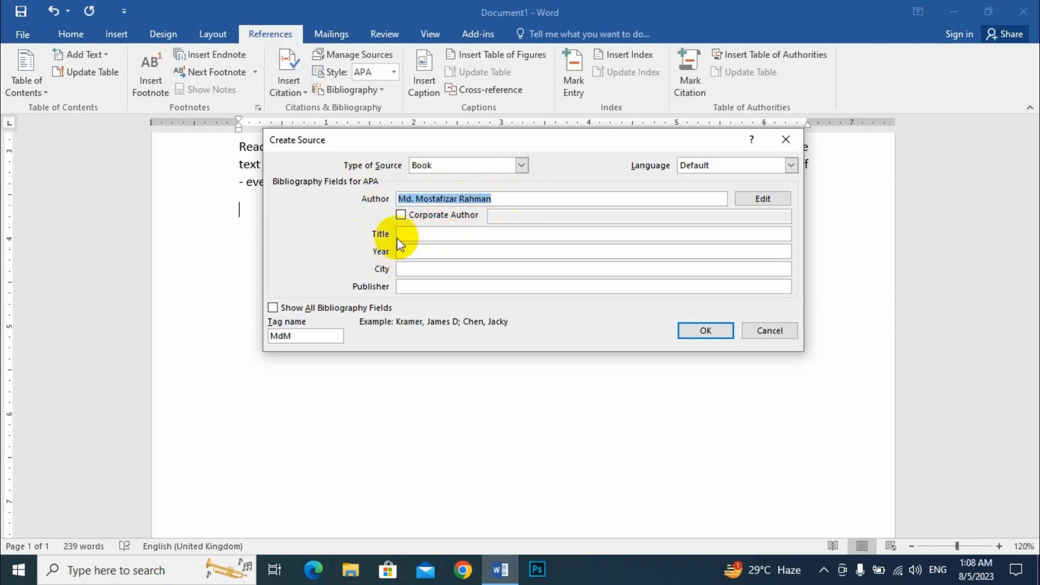
# Step: Enter "Certificate-In-Computer Office Applications" as the title of the book source
pyautogui.click(430, 232)
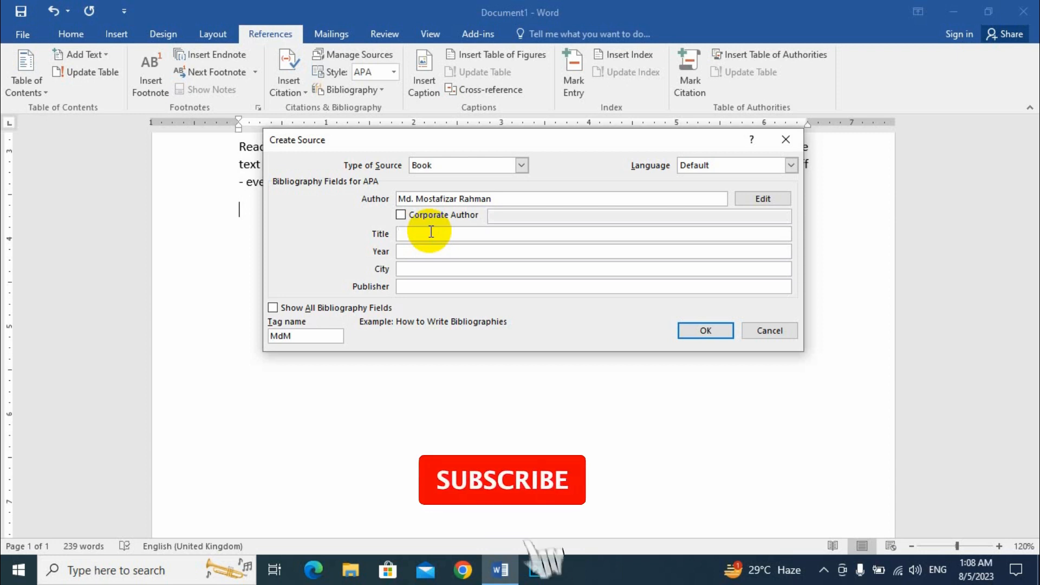
pyautogui.write('Cer')
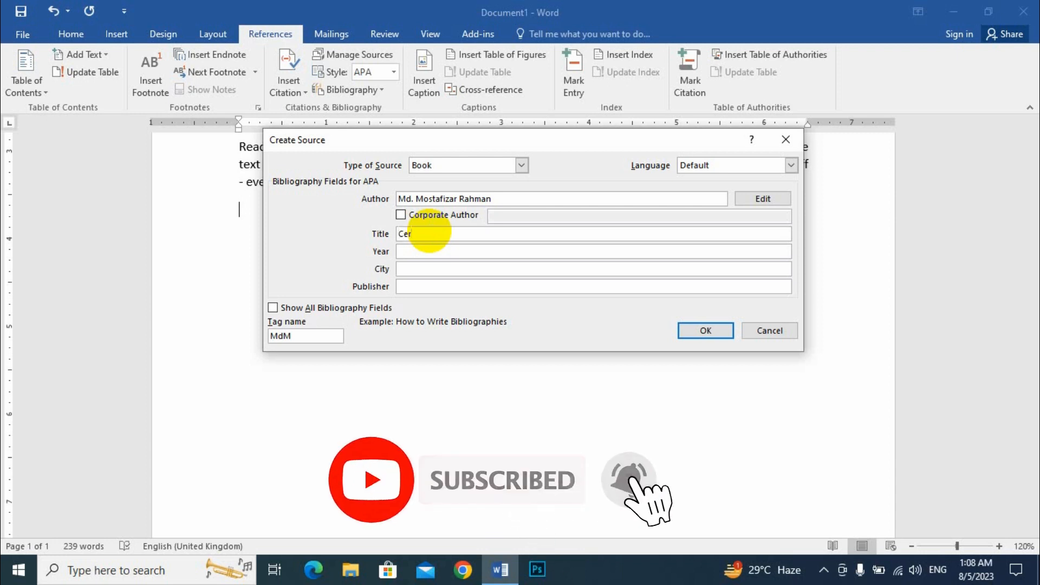
pyautogui.write('tif')
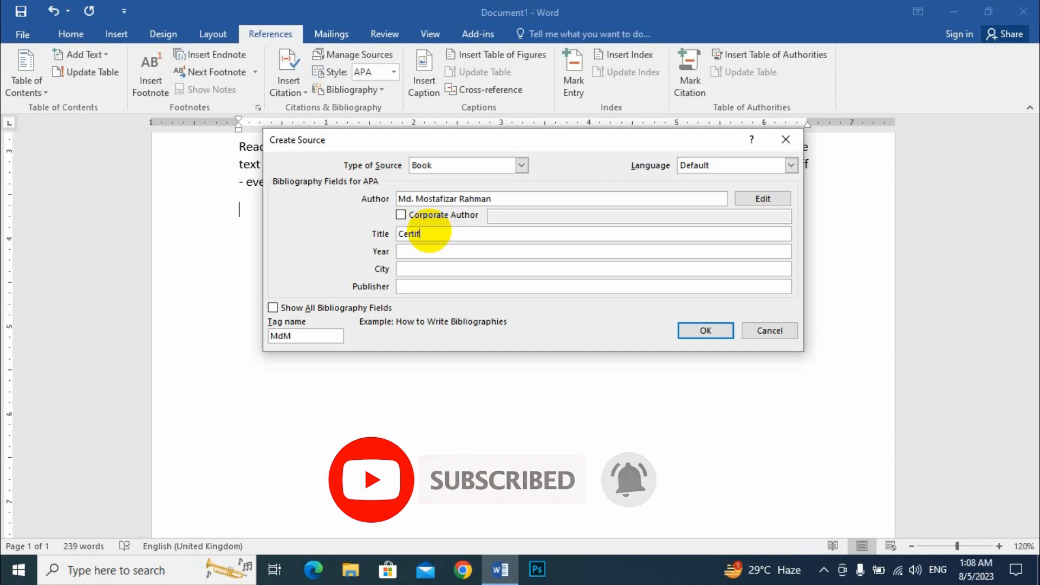
pyautogui.write('icate-')
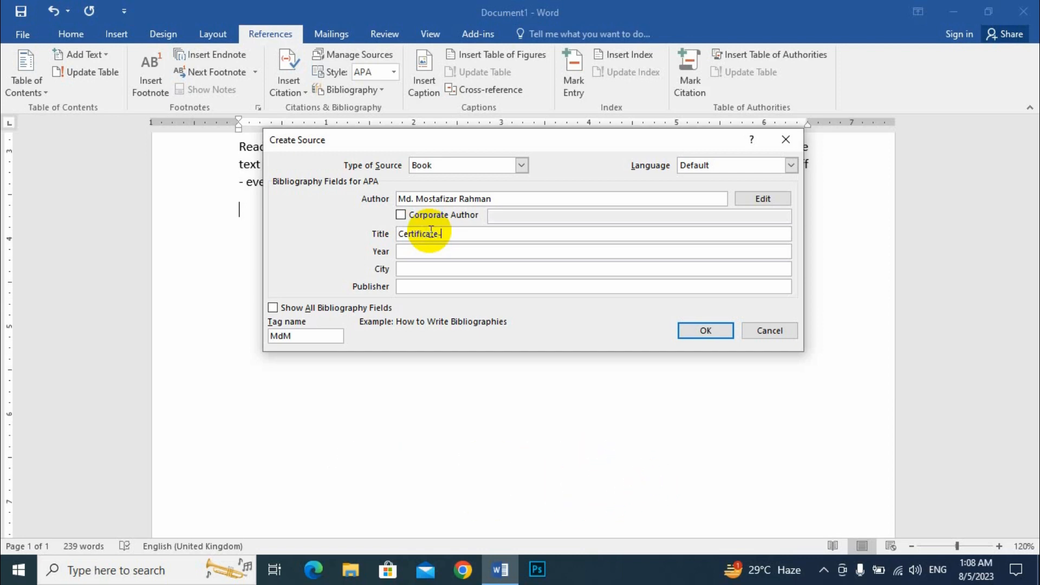
pyautogui.write('In-Computer Office Applic')
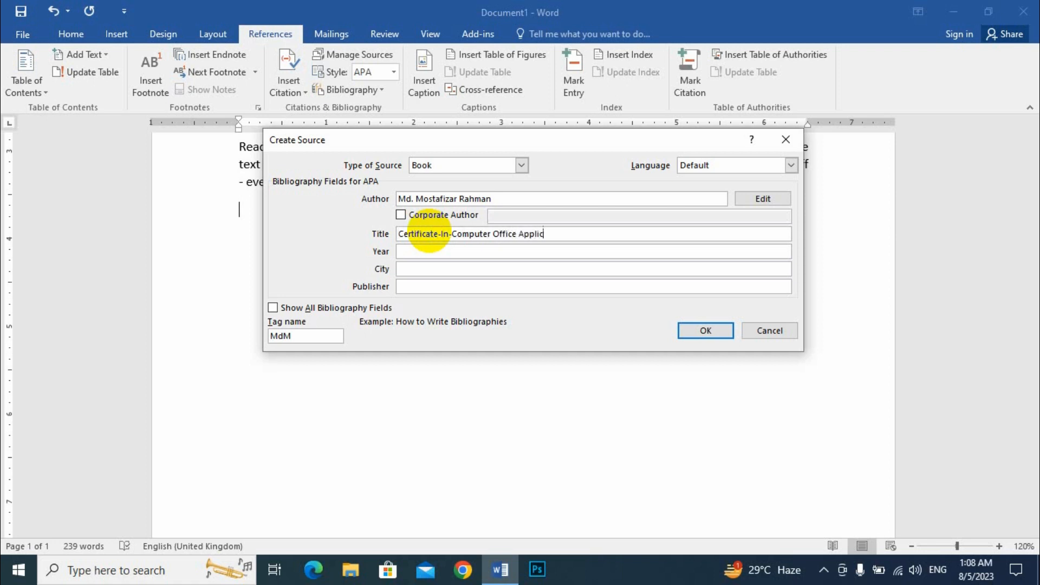
pyautogui.write('ations')
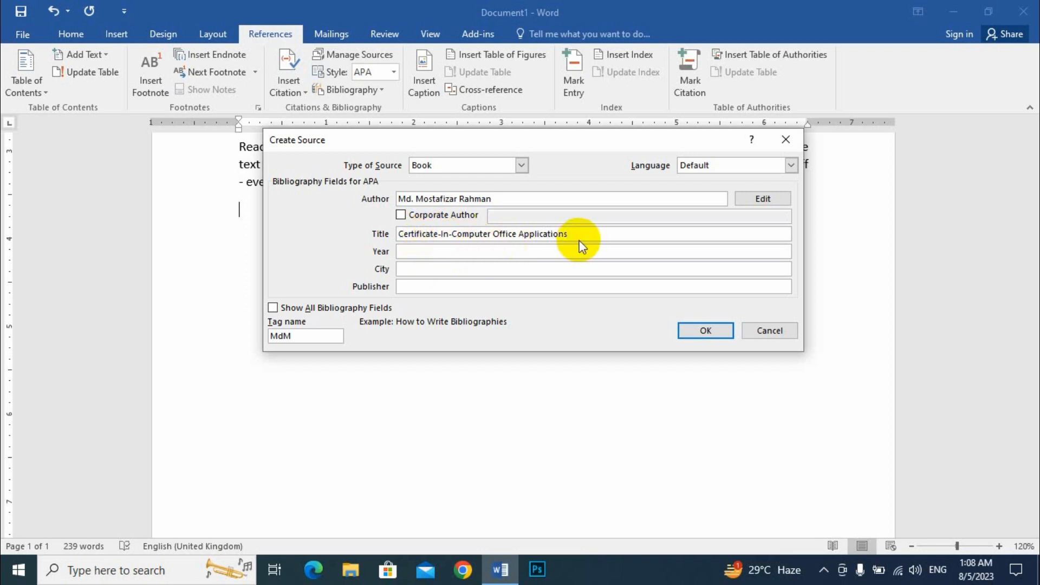
# Step: Set the year to 2023, the city to Rangpur and the publisher to "Satellite Publications", and save the source
pyautogui.click(419, 253)
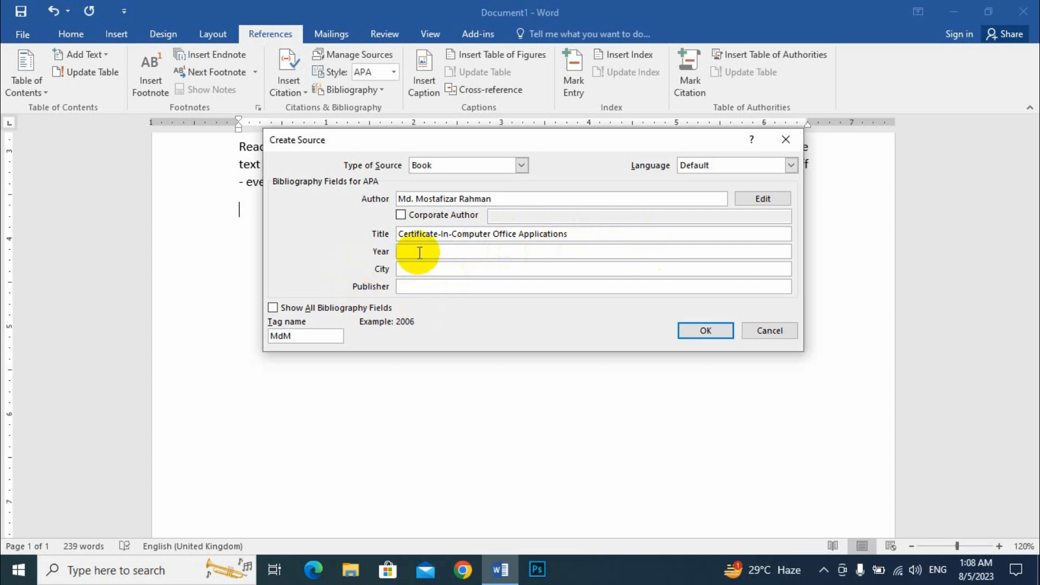
pyautogui.write('2023')
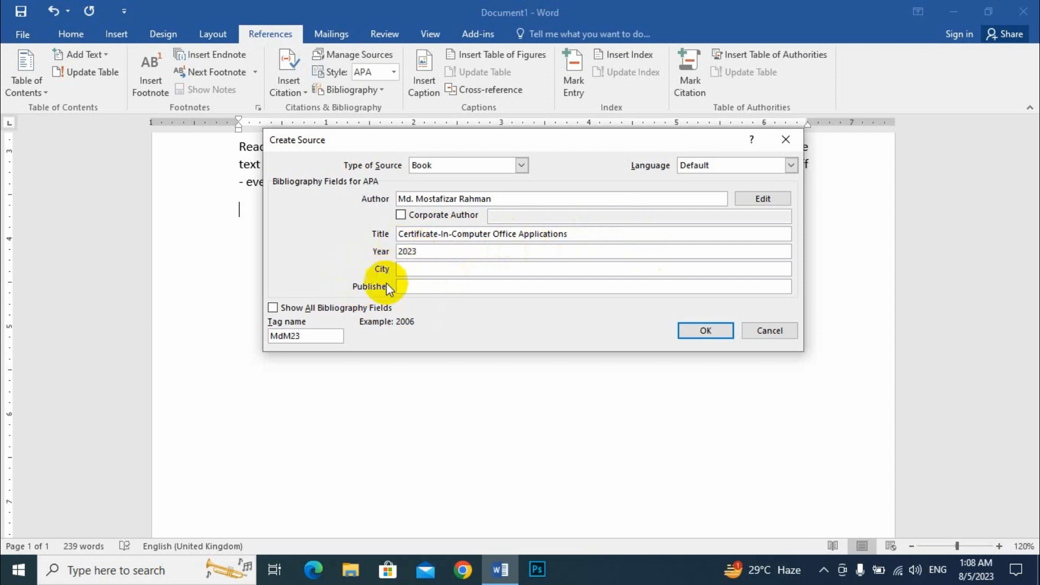
pyautogui.click(413, 269)
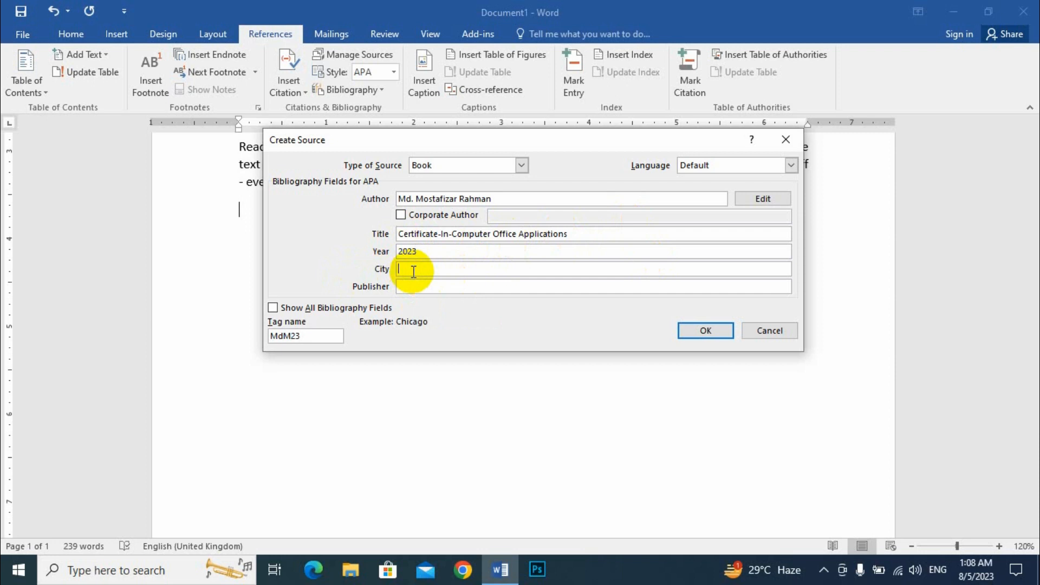
pyautogui.write('Rangpur')
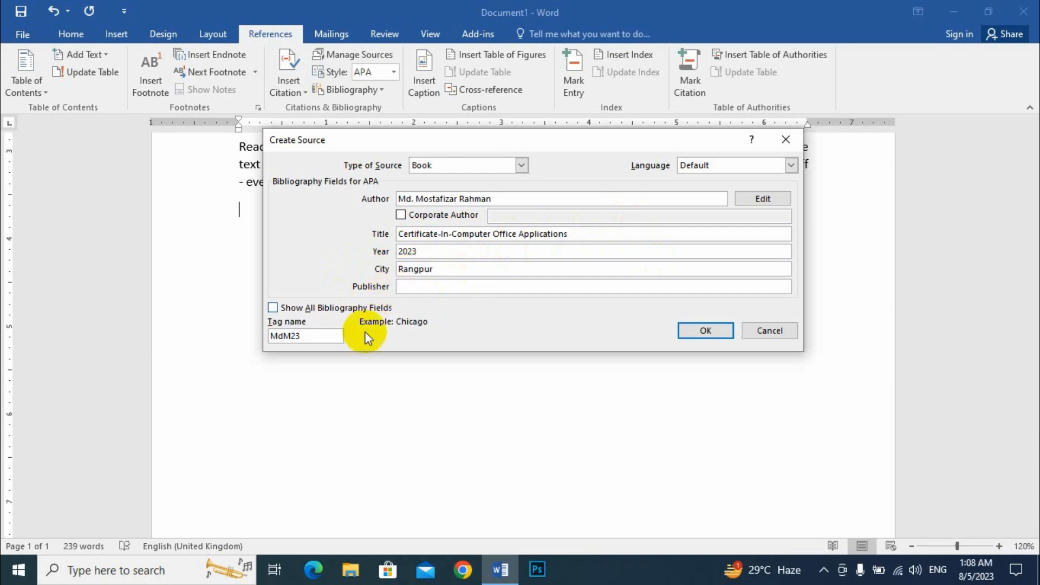
pyautogui.click(431, 287)
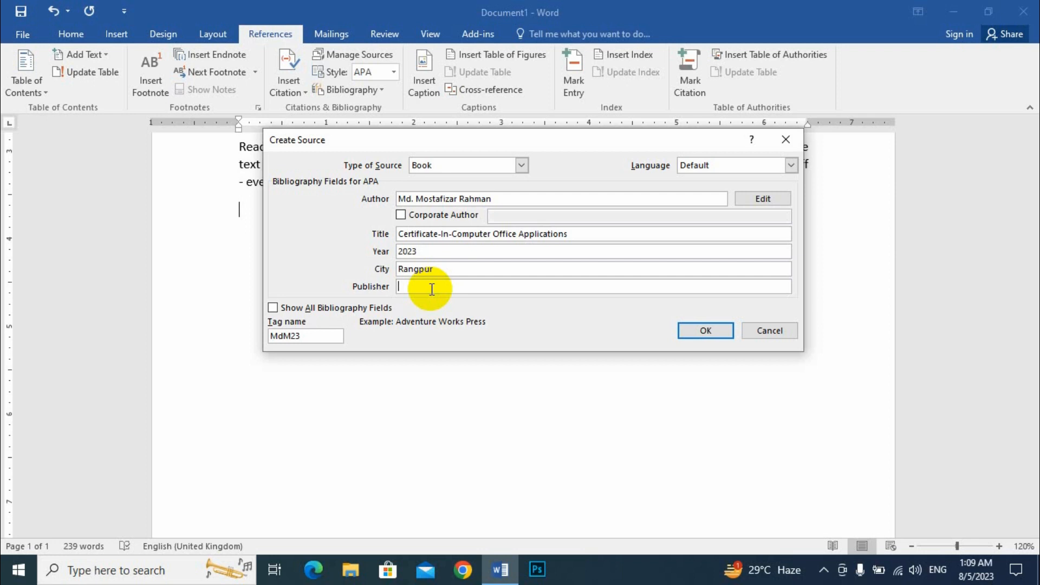
pyautogui.write('Satellite Publications')
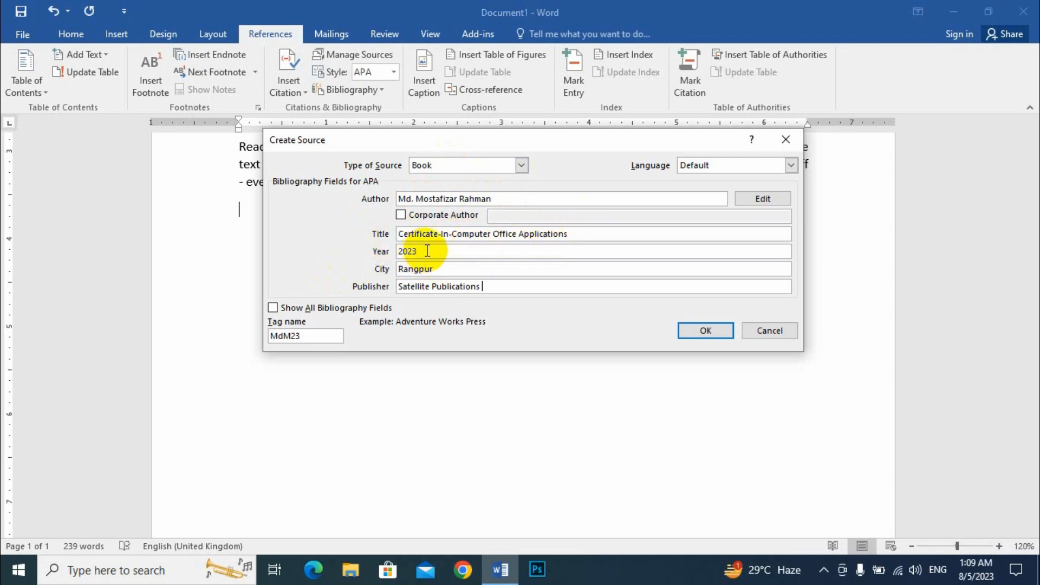
pyautogui.click(373, 252)
pyautogui.click(359, 267)
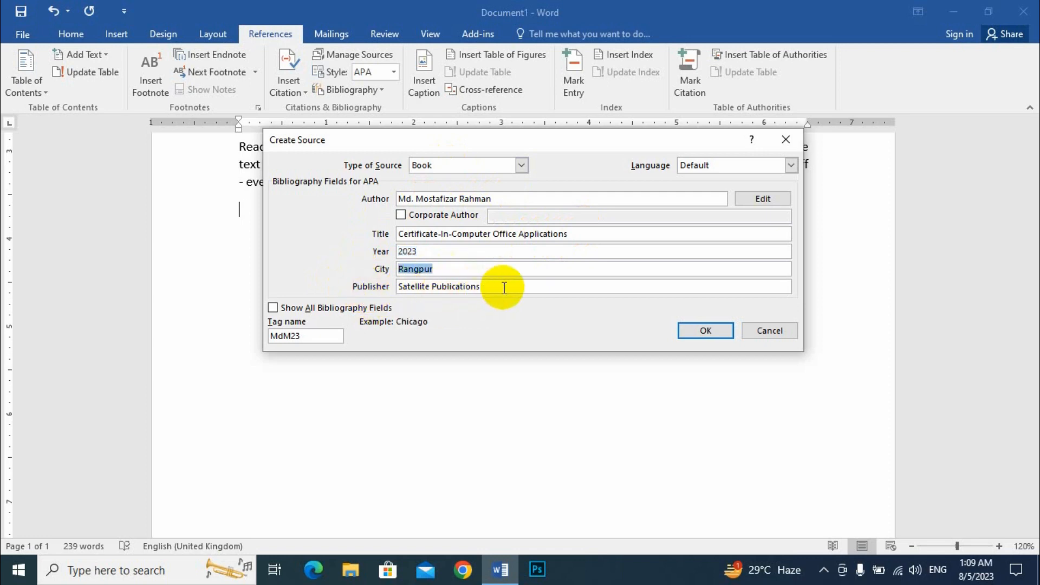
pyautogui.press('Tab')
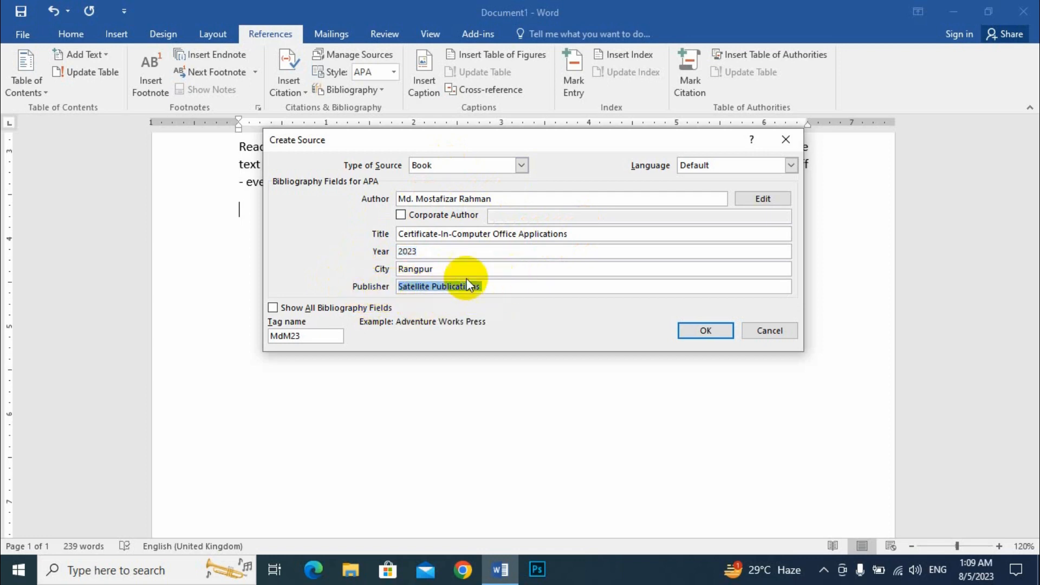
pyautogui.click(709, 330)
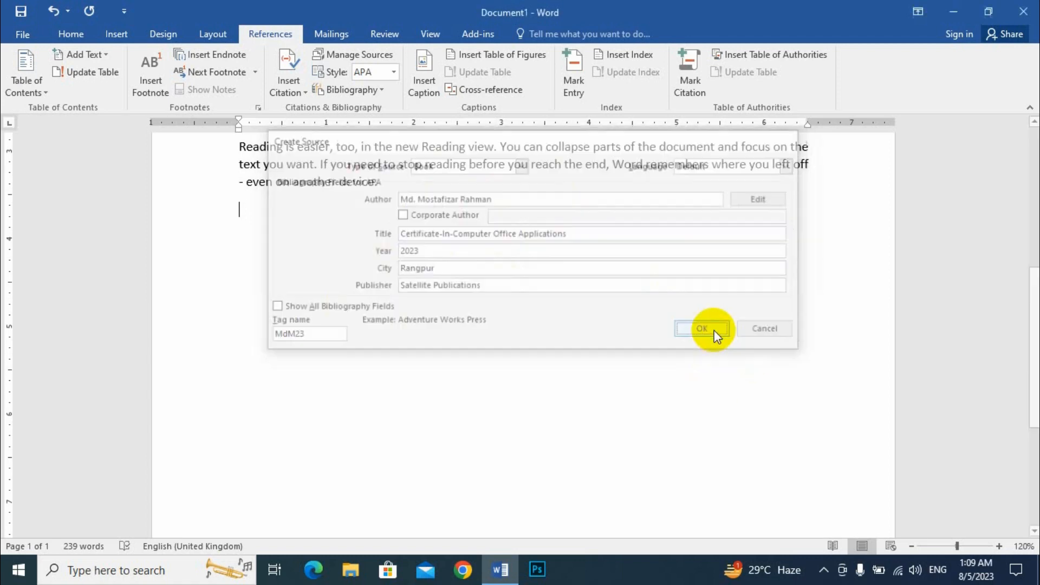
# Step: Delete the in-text citation below the last paragraph and insert the built-in Bibliography in its place
pyautogui.moveTo(339, 214); pyautogui.dragTo(225, 206)
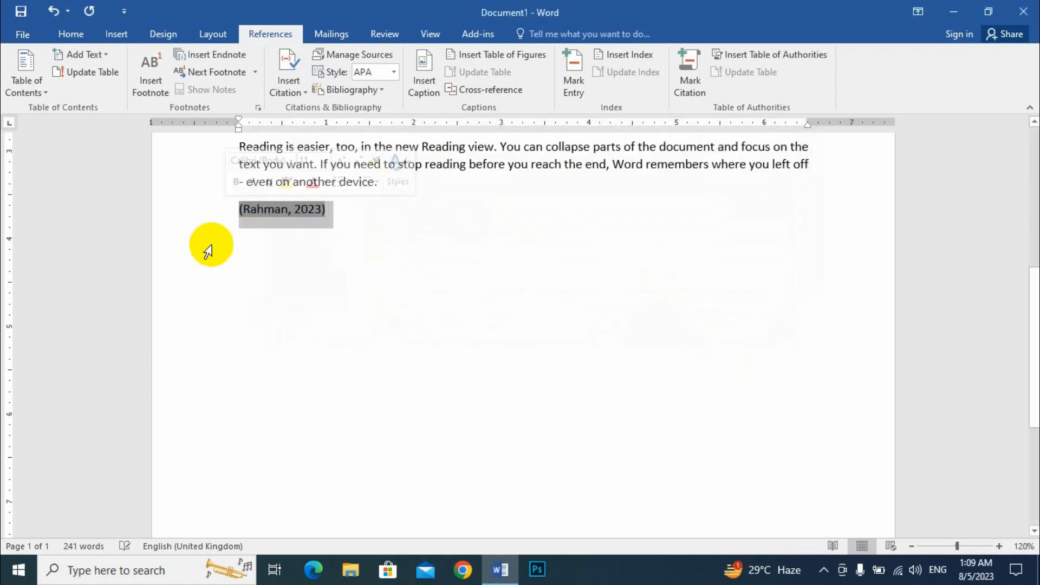
pyautogui.press('Delete')
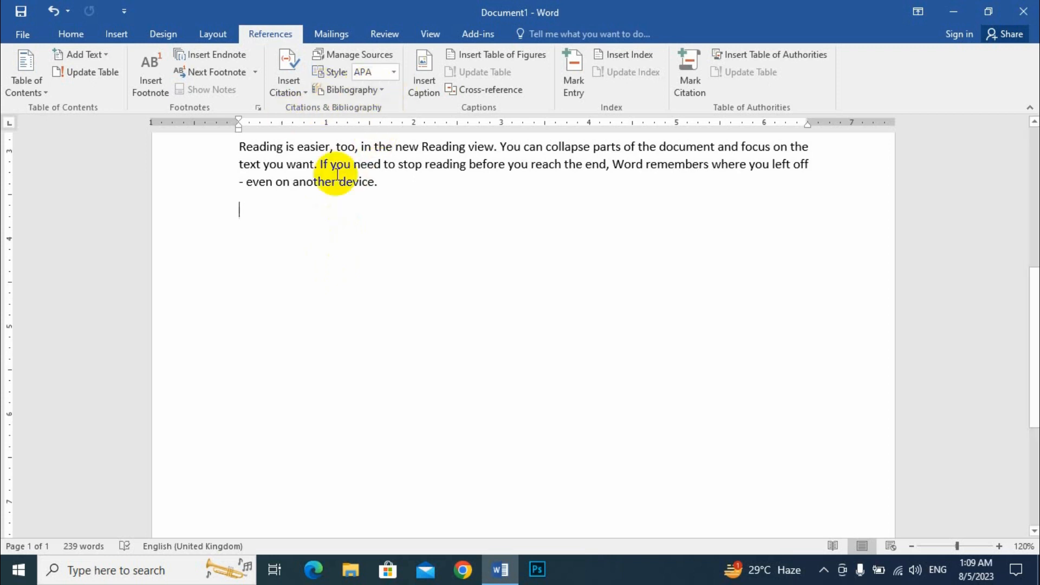
pyautogui.click(381, 90)
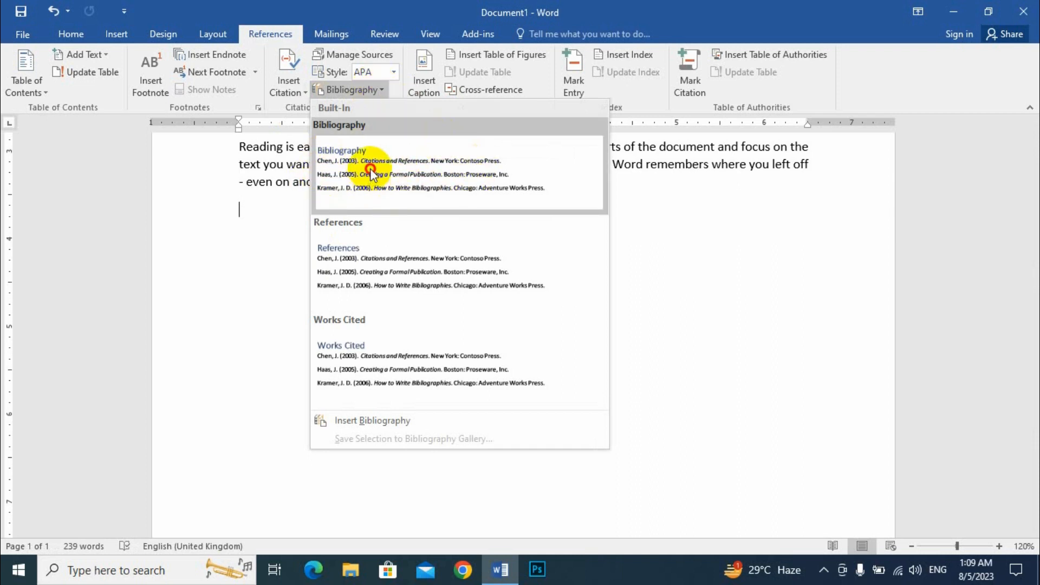
pyautogui.click(370, 171)
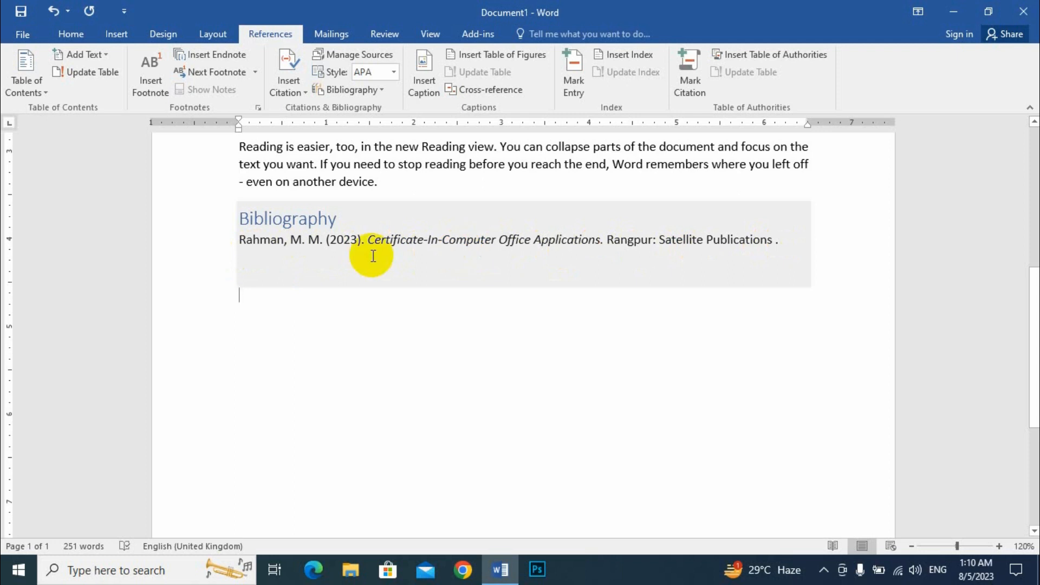
# Step: Examine the book source and its editable bibliography fields, including the year, in the Source Manager
pyautogui.click(424, 240)
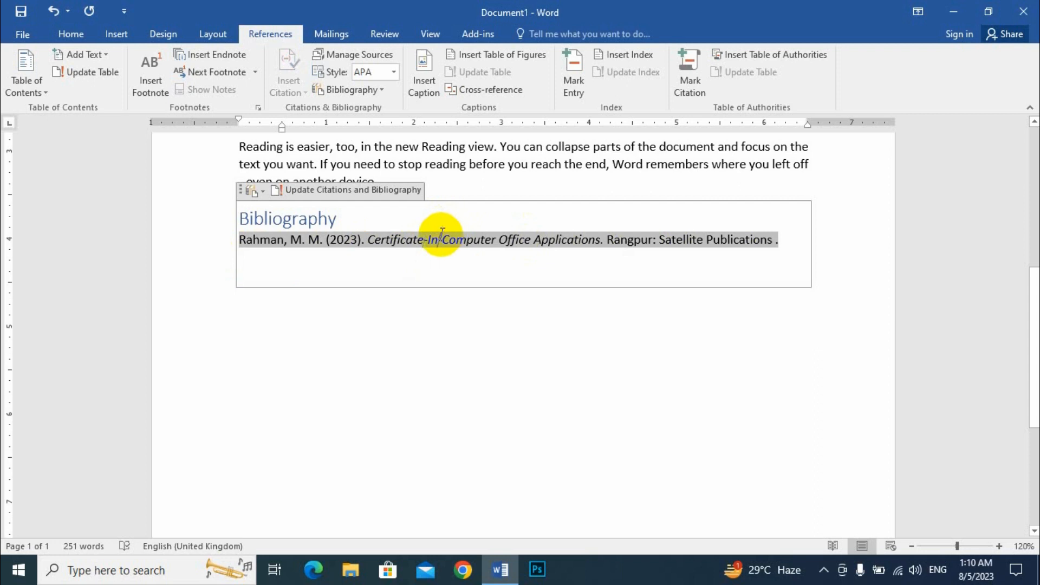
pyautogui.click(370, 56)
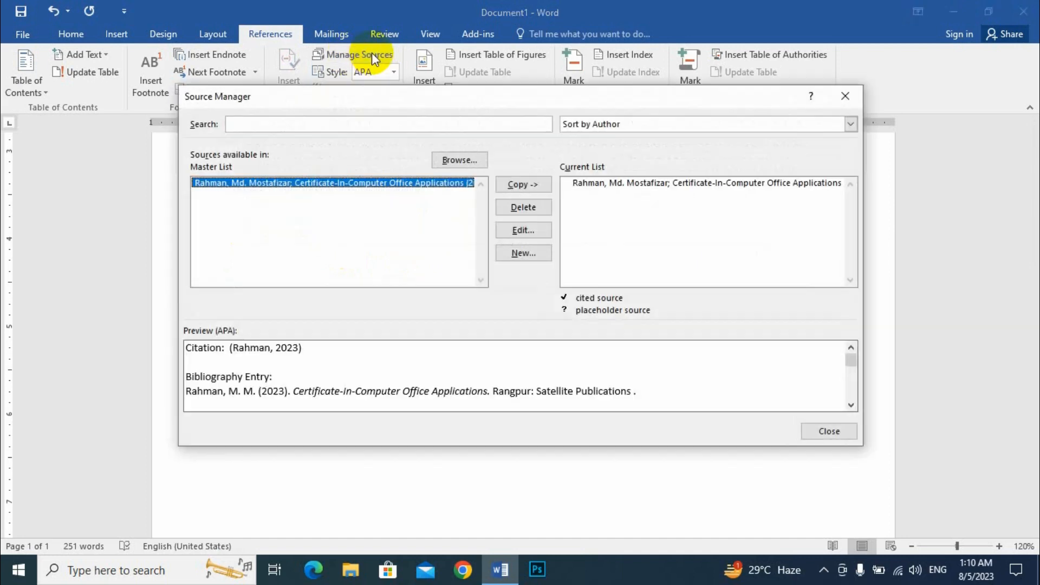
pyautogui.click(522, 230)
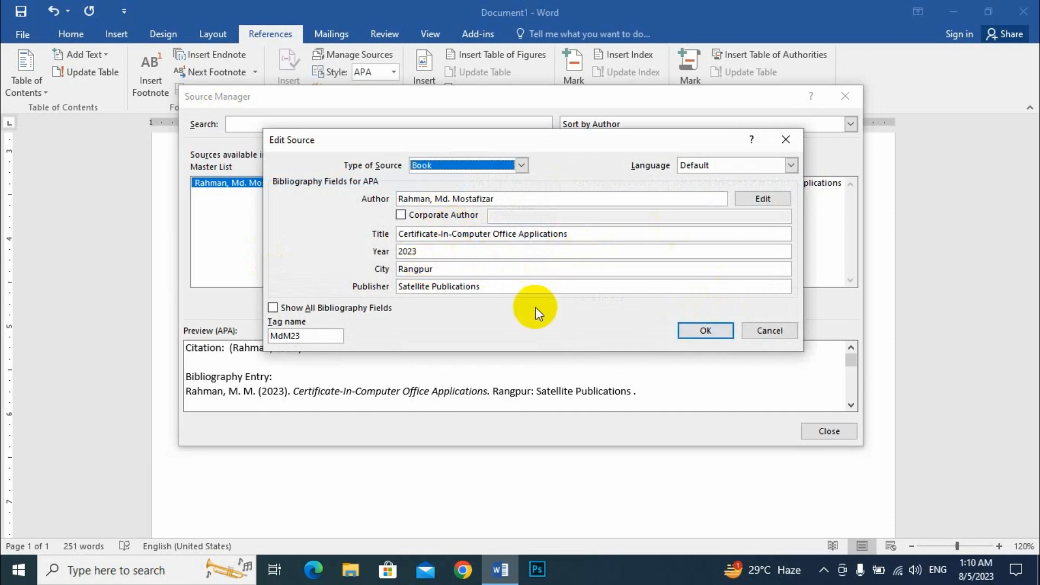
pyautogui.click(422, 252)
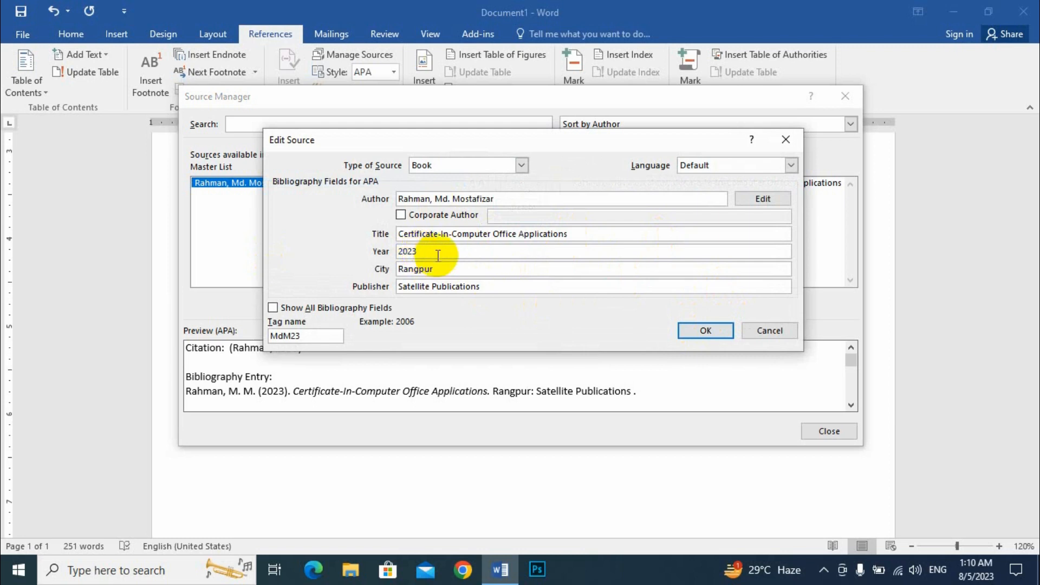
pyautogui.moveTo(437, 253); pyautogui.dragTo(403, 250)
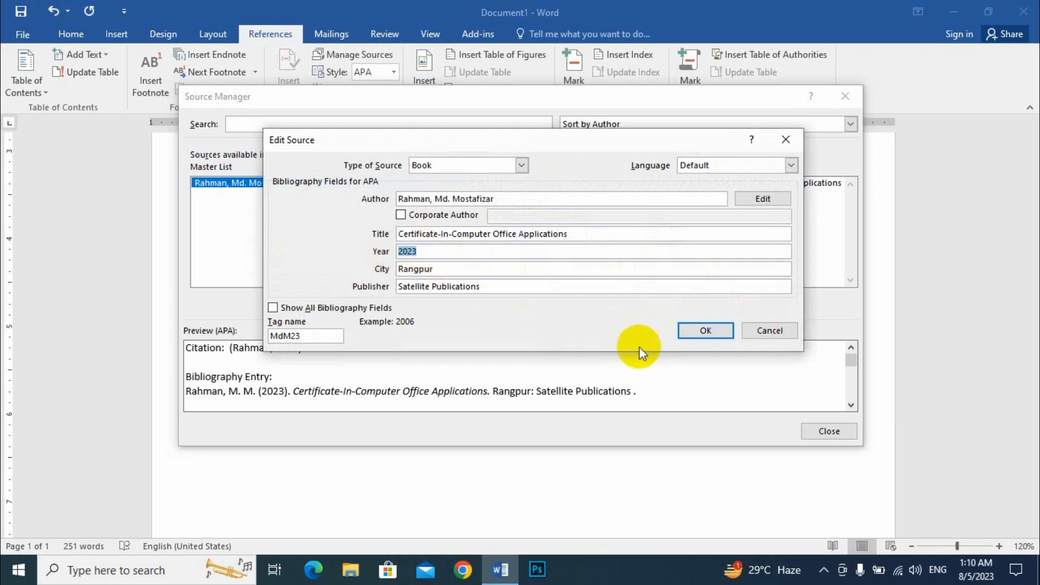
pyautogui.click(774, 334)
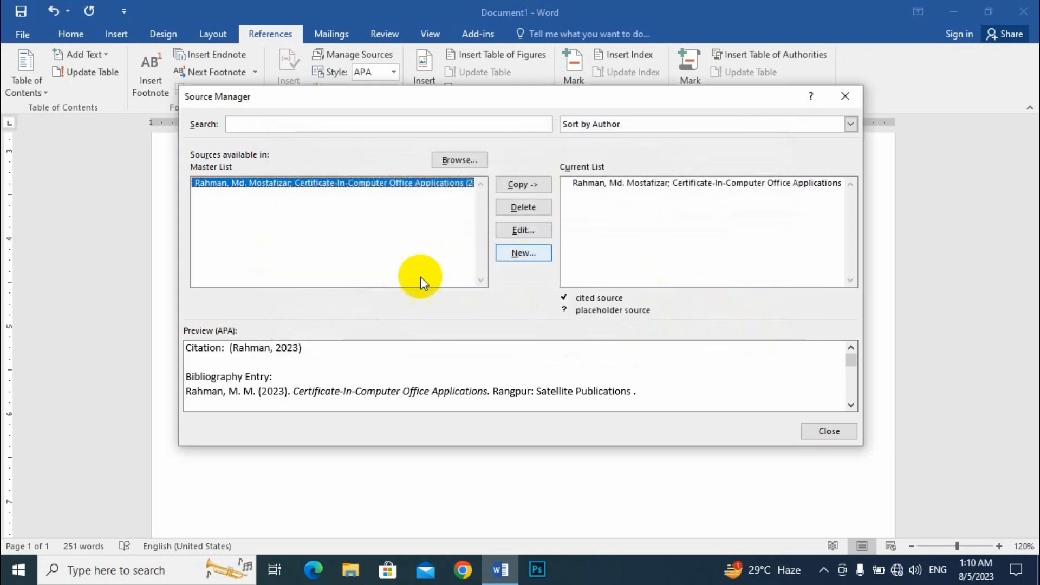
pyautogui.click(828, 432)
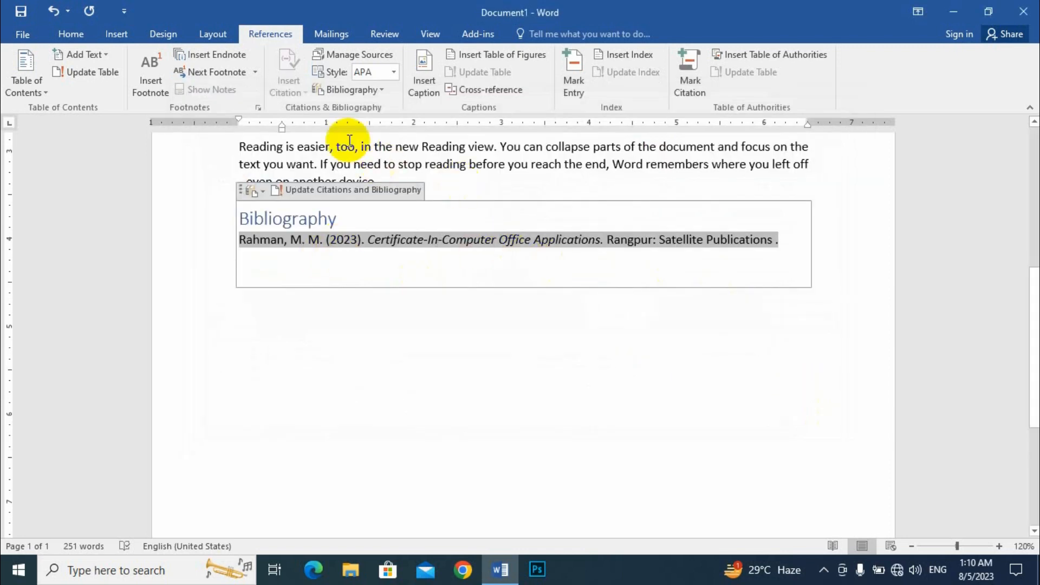
pyautogui.click(377, 53)
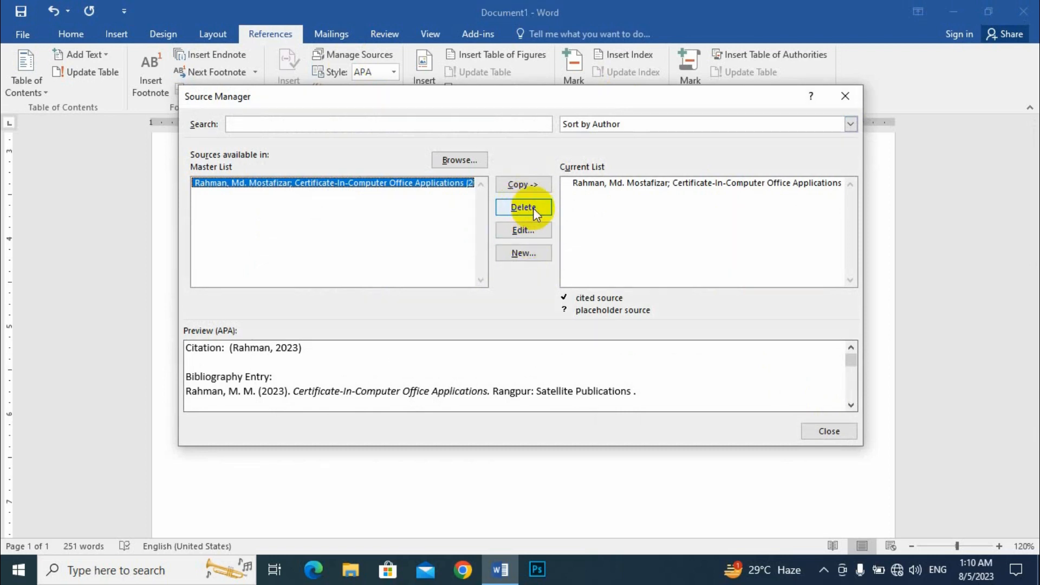
pyautogui.click(826, 431)
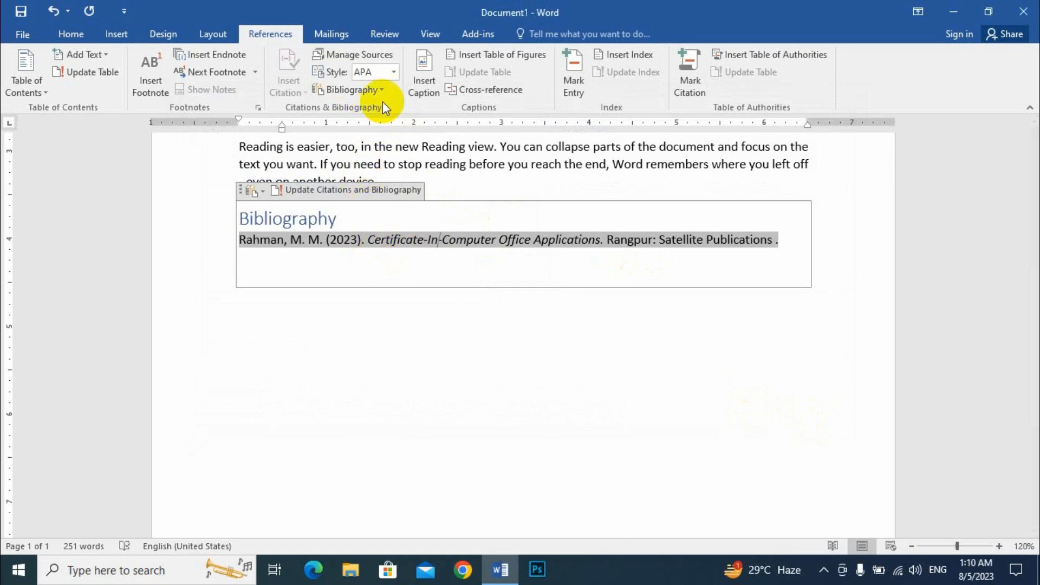
# Step: Try the Chicago, GOST - Name Sort and GOST - Title Sort styles on the bibliography, and return it to APA
pyautogui.click(394, 73)
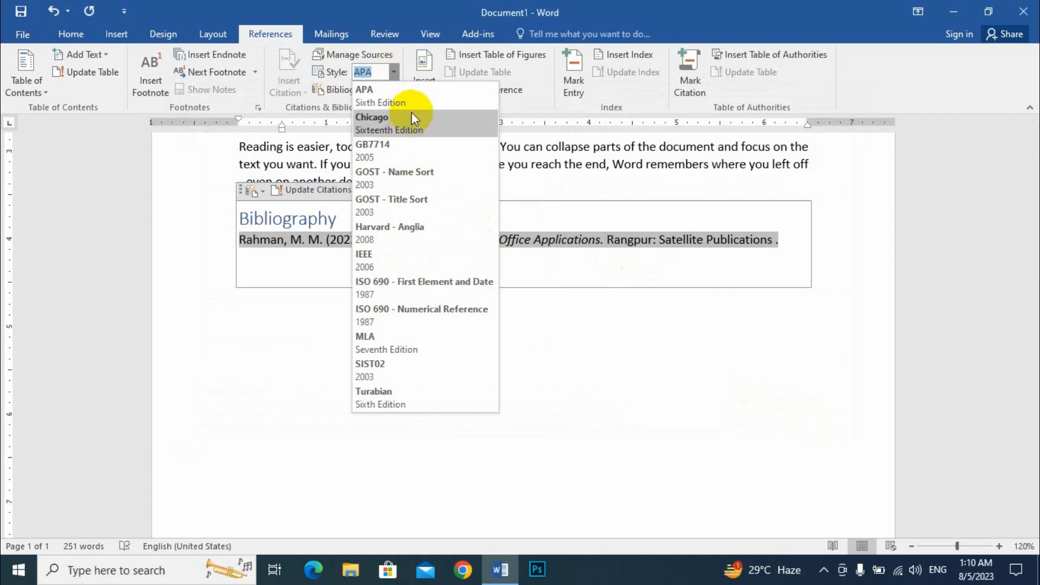
pyautogui.click(398, 132)
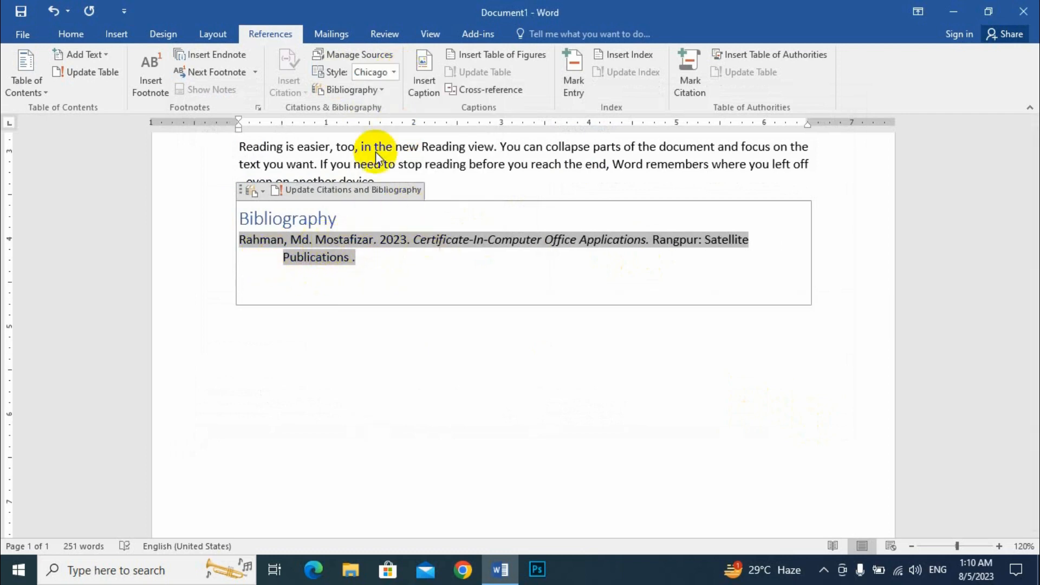
pyautogui.click(394, 72)
pyautogui.click(396, 174)
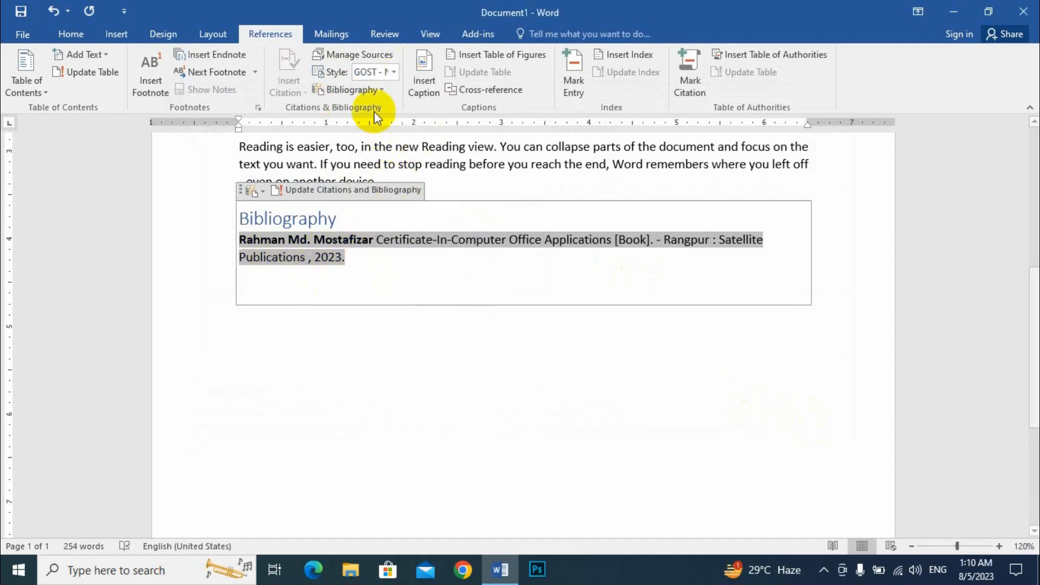
pyautogui.click(400, 71)
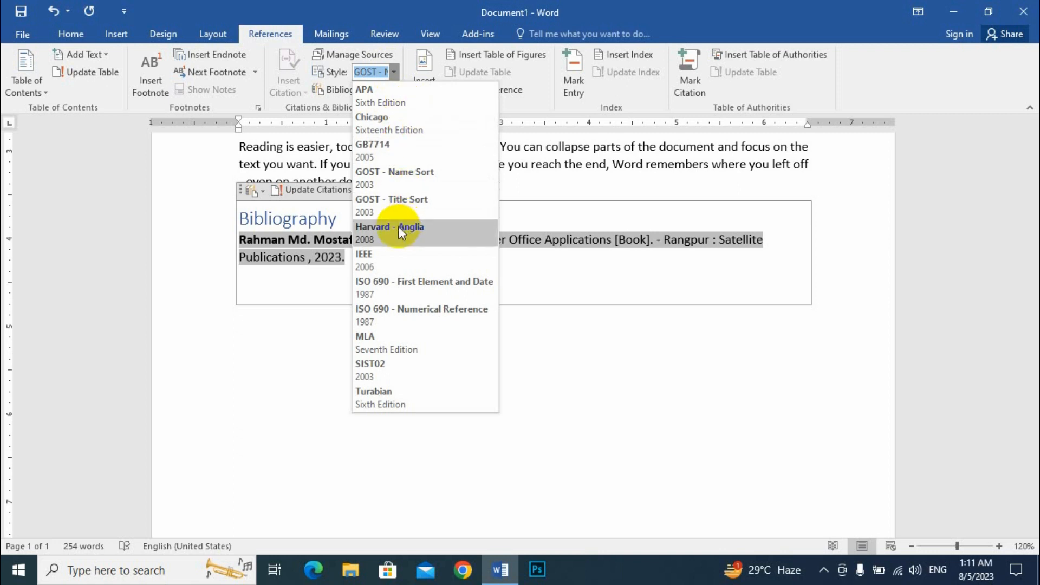
pyautogui.click(398, 199)
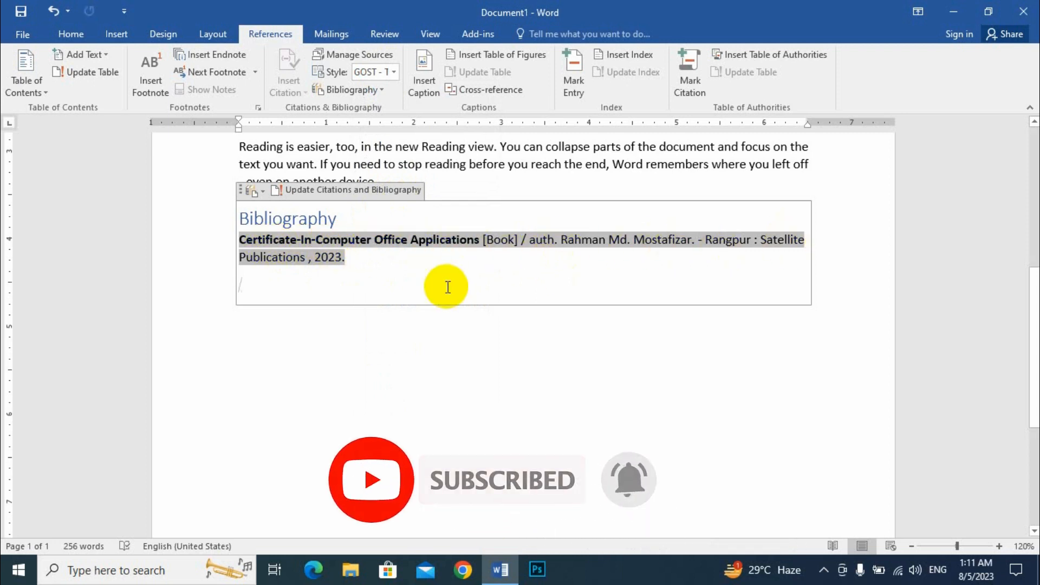
pyautogui.click(394, 72)
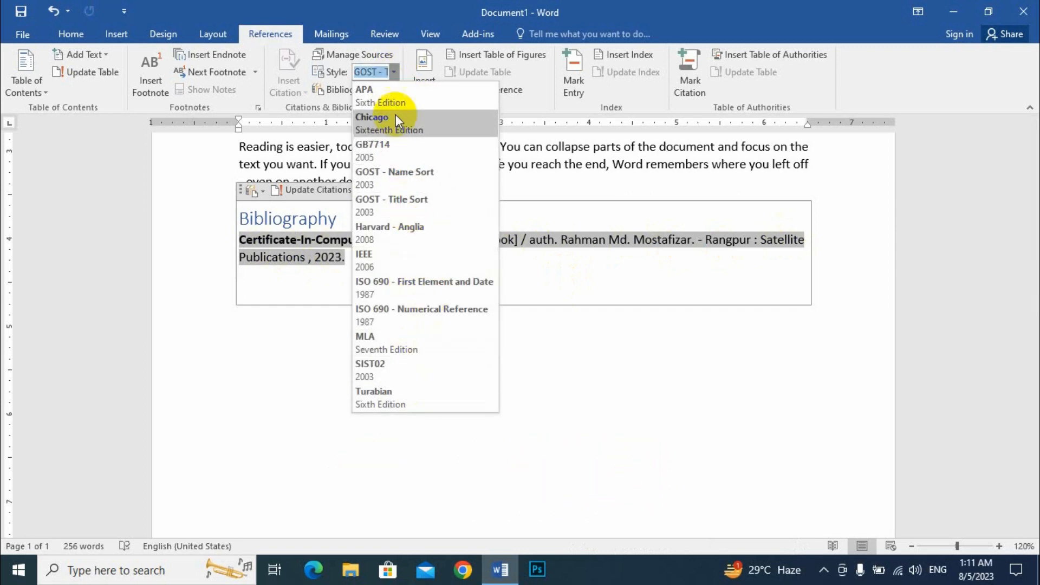
pyautogui.click(392, 95)
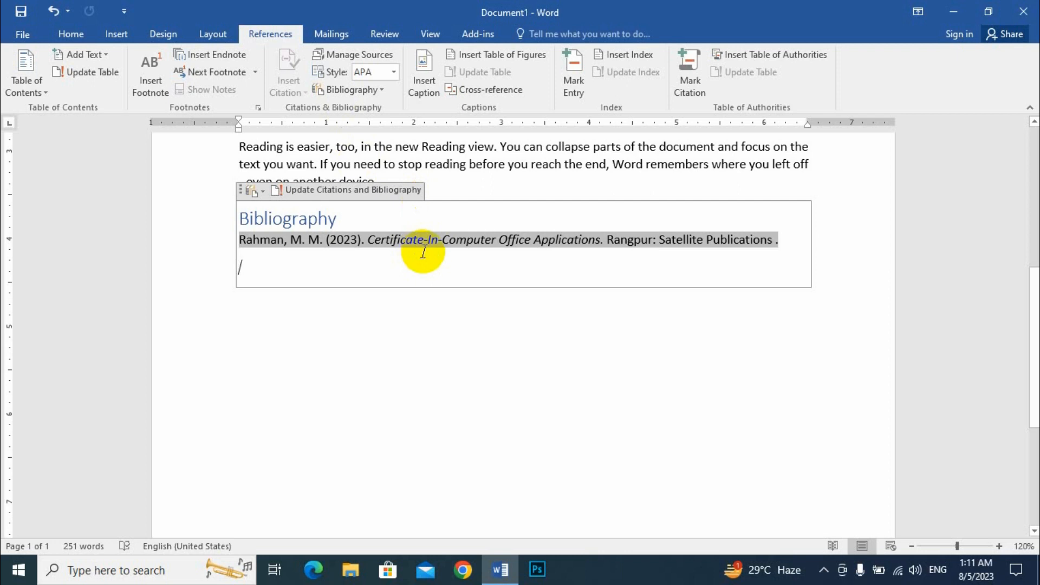
# Step: Delete the whole bibliography block below the last paragraph
pyautogui.click(510, 364)
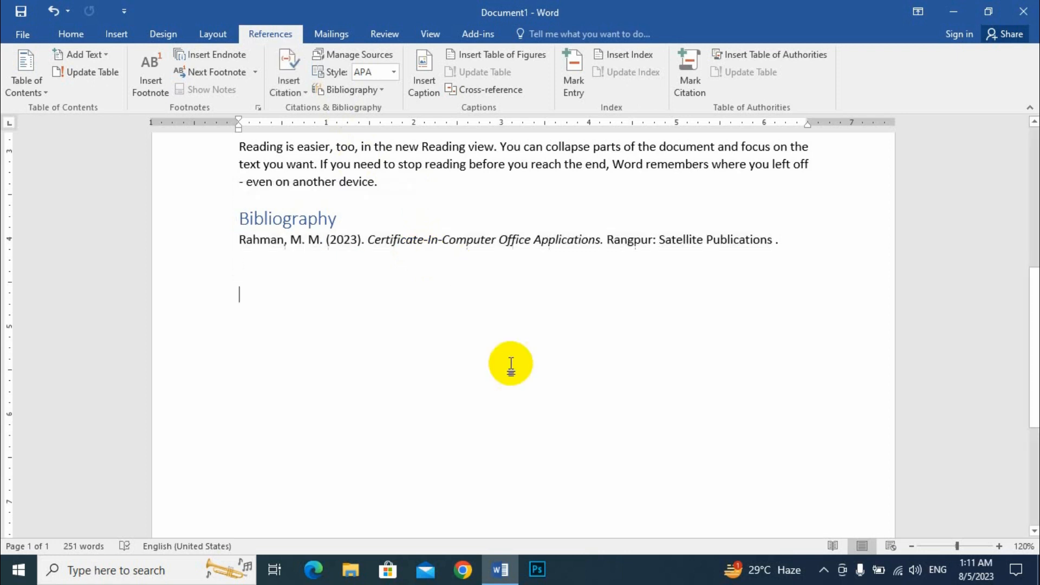
pyautogui.moveTo(581, 315); pyautogui.dragTo(227, 224)
pyautogui.press('Delete')
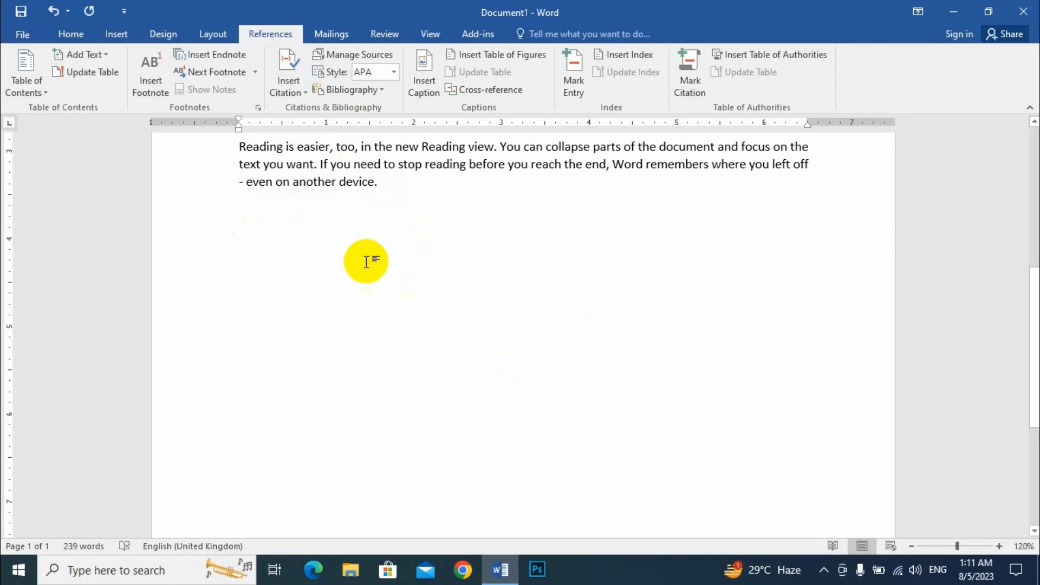
# Step: Insert the caption "Figure 1" on a new line below the first paragraph
pyautogui.scroll(7, 364, 260)
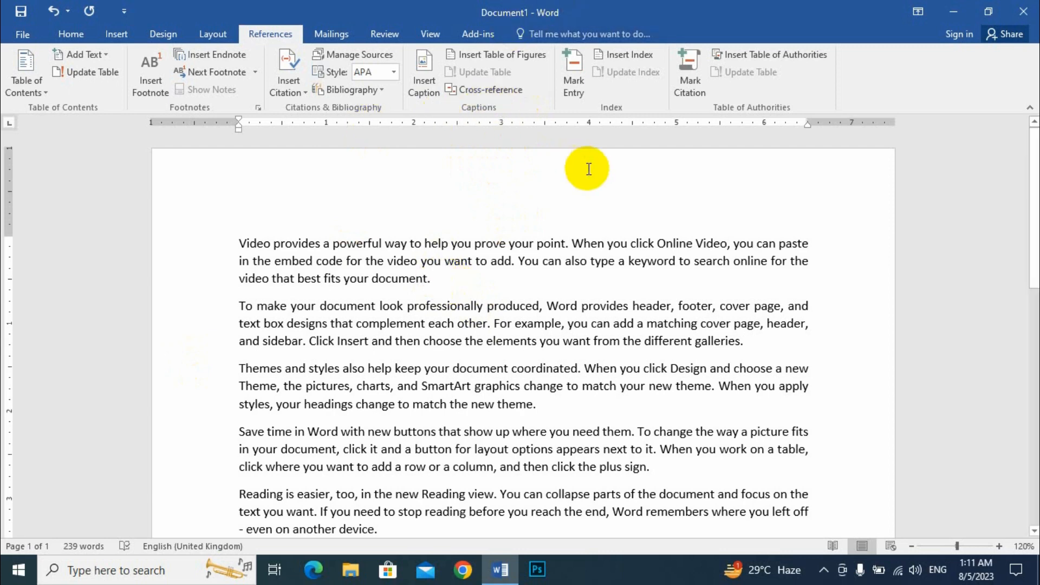
pyautogui.press('Return')
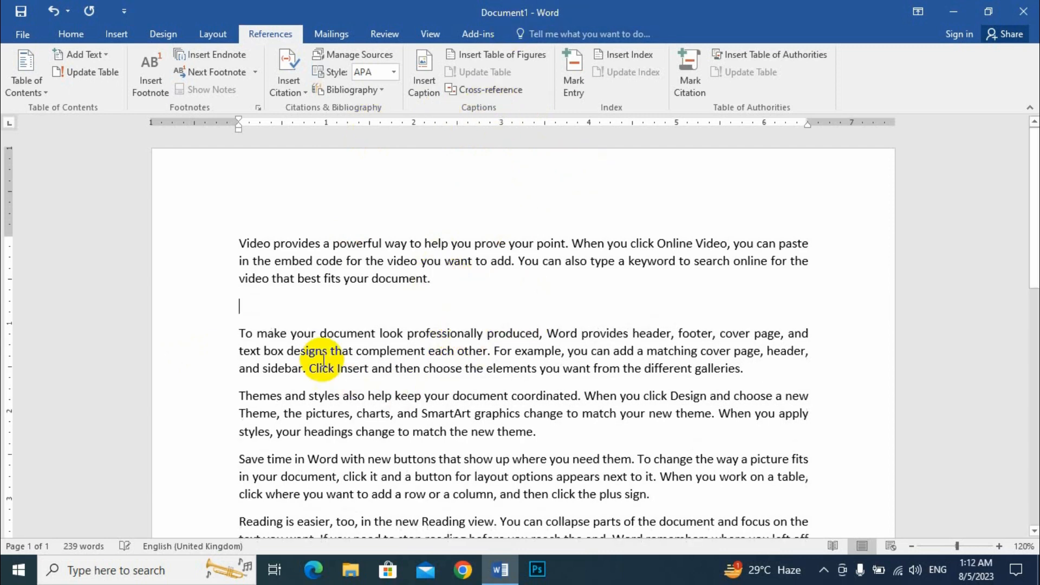
pyautogui.click(427, 96)
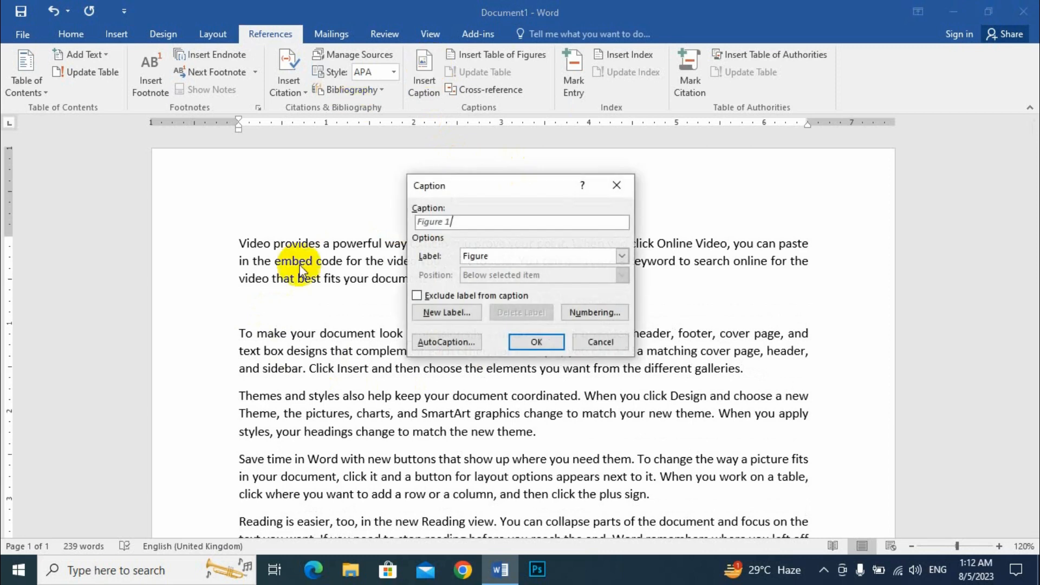
pyautogui.click(431, 219)
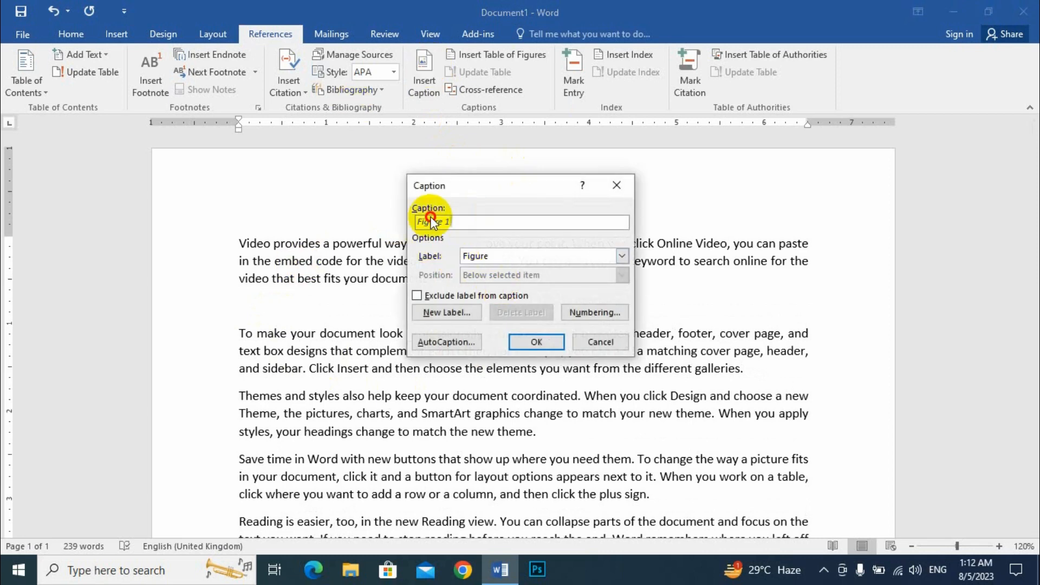
pyautogui.click(535, 343)
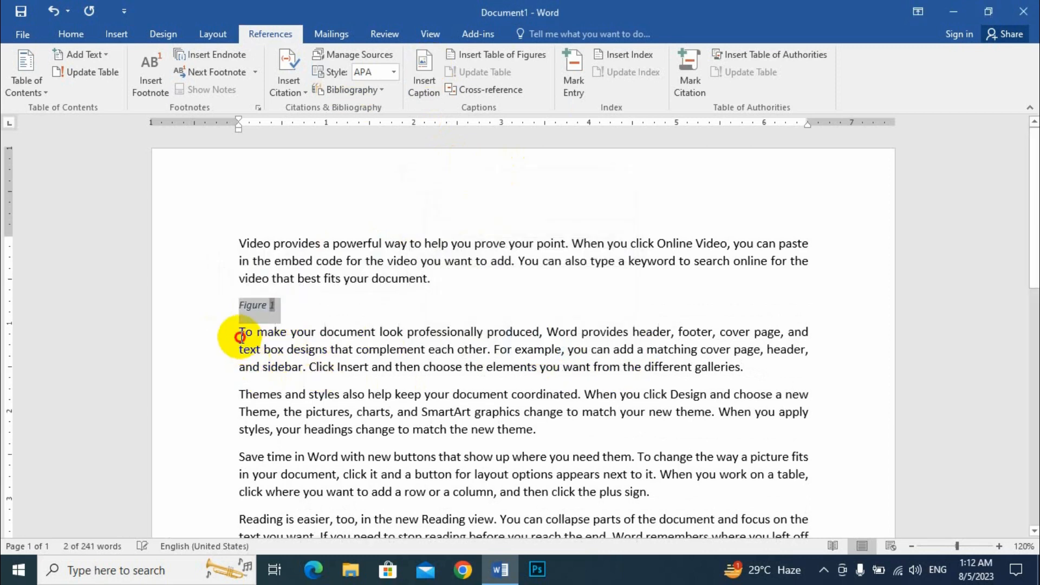
# Step: Insert the caption "Figure 2" on a new line below the paragraph beginning "Themes and styles"
pyautogui.moveTo(234, 333); pyautogui.dragTo(570, 429)
pyautogui.scroll(-2, 487, 427)
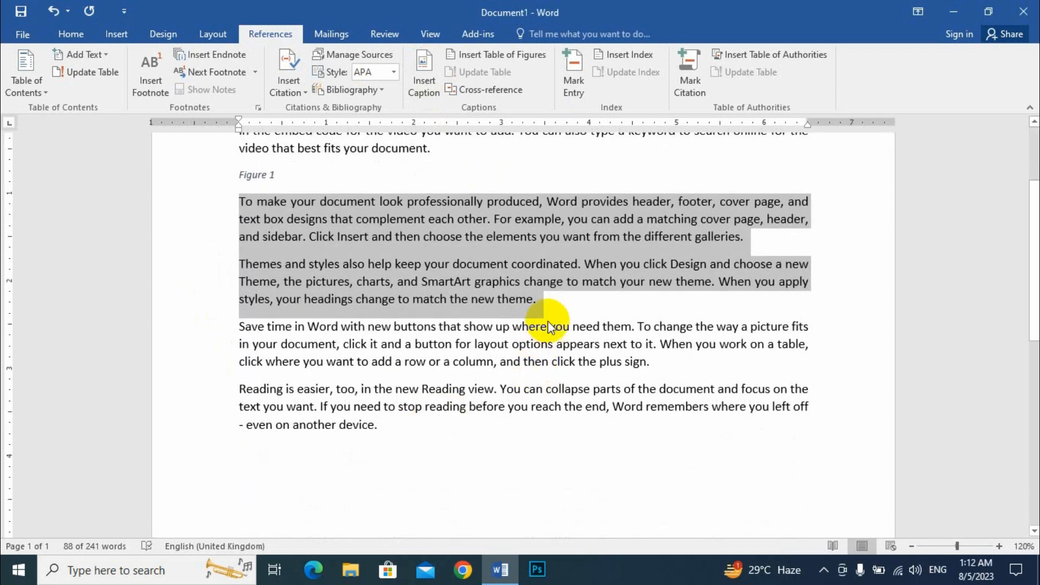
pyautogui.click(555, 303)
pyautogui.press('Return')
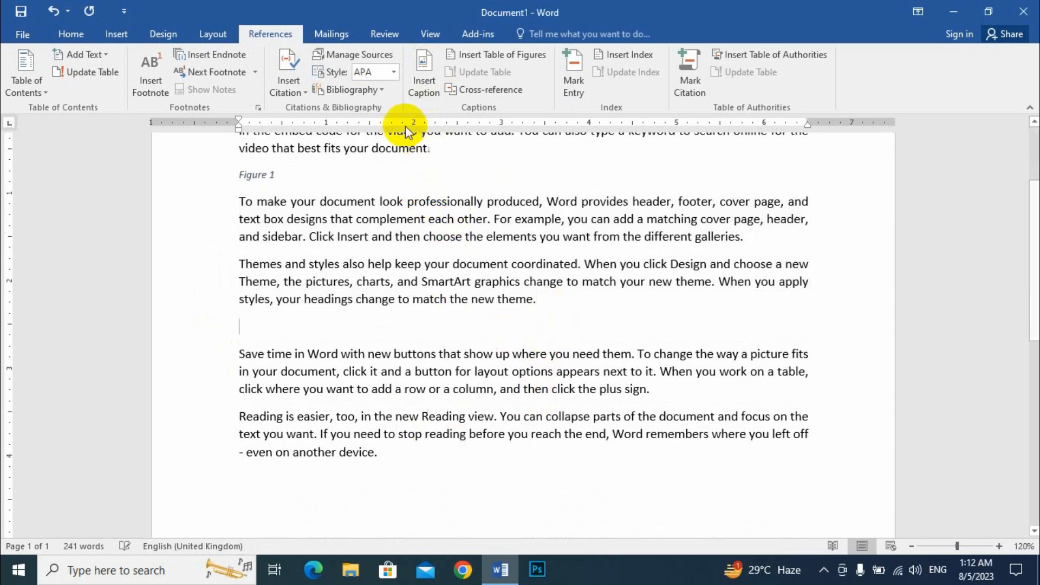
pyautogui.click(424, 76)
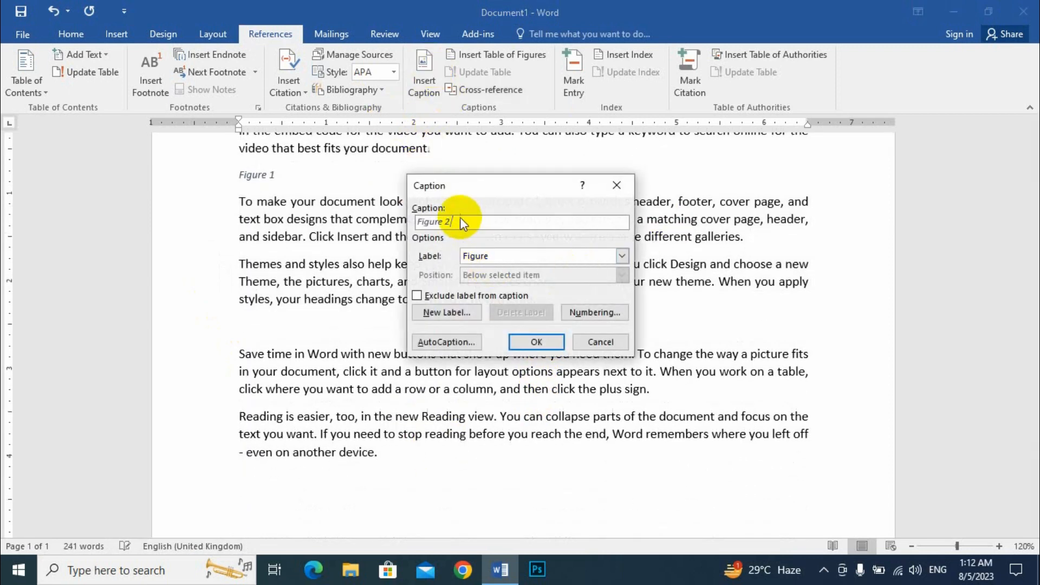
pyautogui.click(539, 343)
# Step: Insert a page break at the end of the "Themes and styles" paragraph so that the Figure 2 caption starts on a new page
pyautogui.scroll(-4, 278, 360)
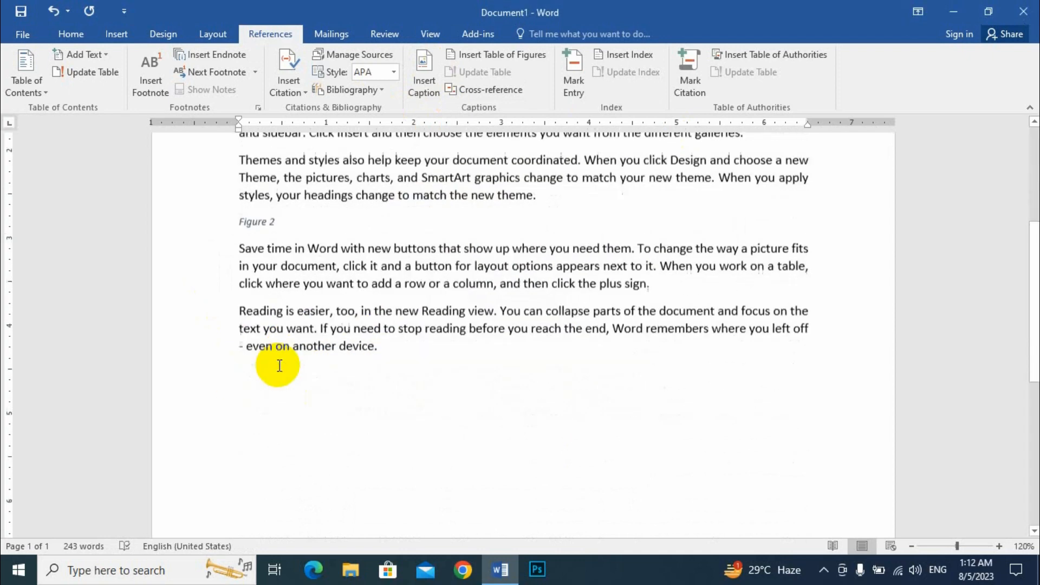
pyautogui.scroll(5, 303, 379)
pyautogui.scroll(2, 303, 379)
pyautogui.scroll(-3, 298, 477)
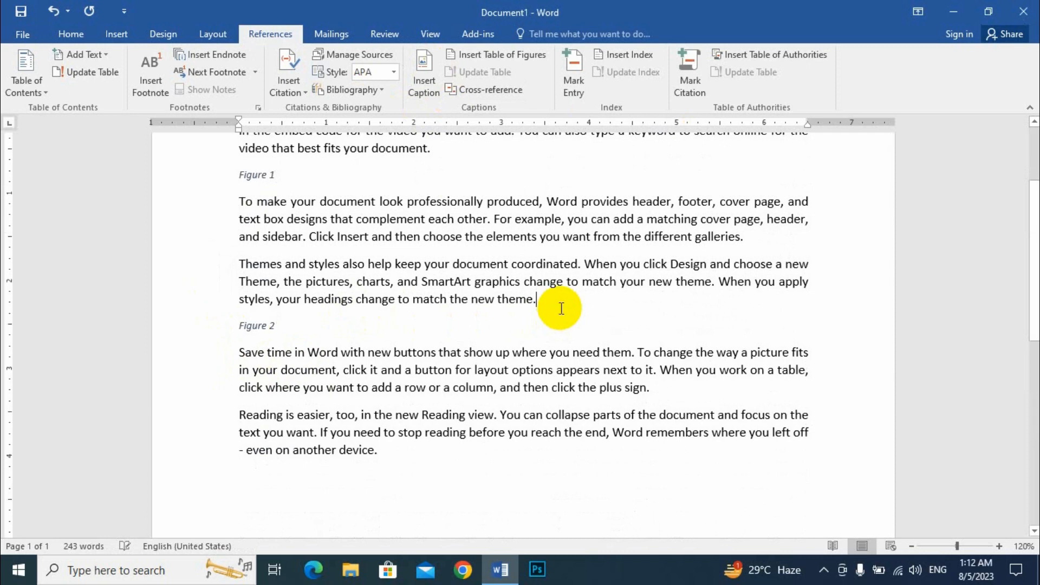
pyautogui.hotkey('ctrl', 'Return')
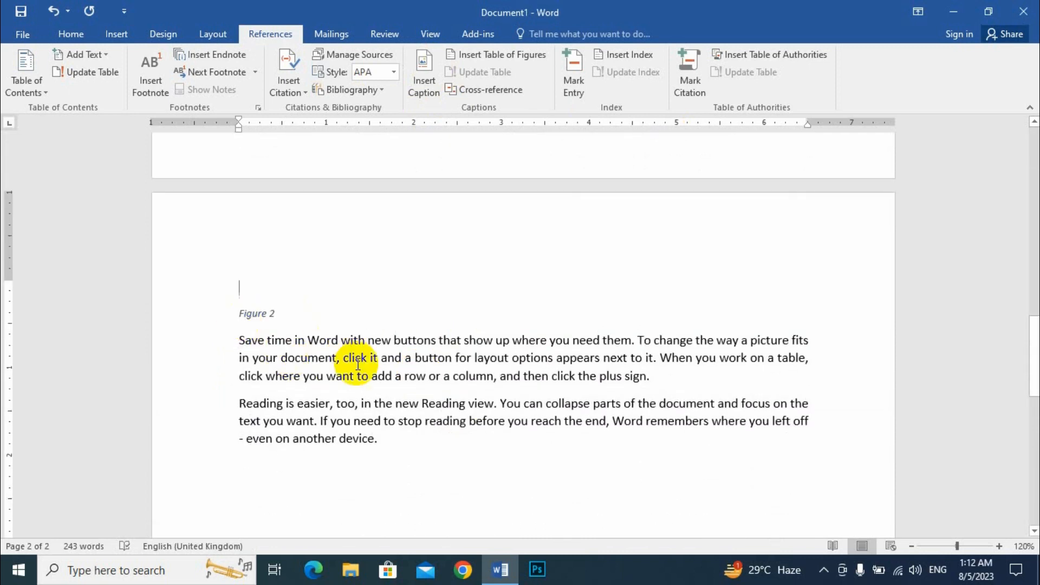
# Step: Insert a page break before the first paragraph to leave a blank page at the start of the document
pyautogui.scroll(10, 374, 379)
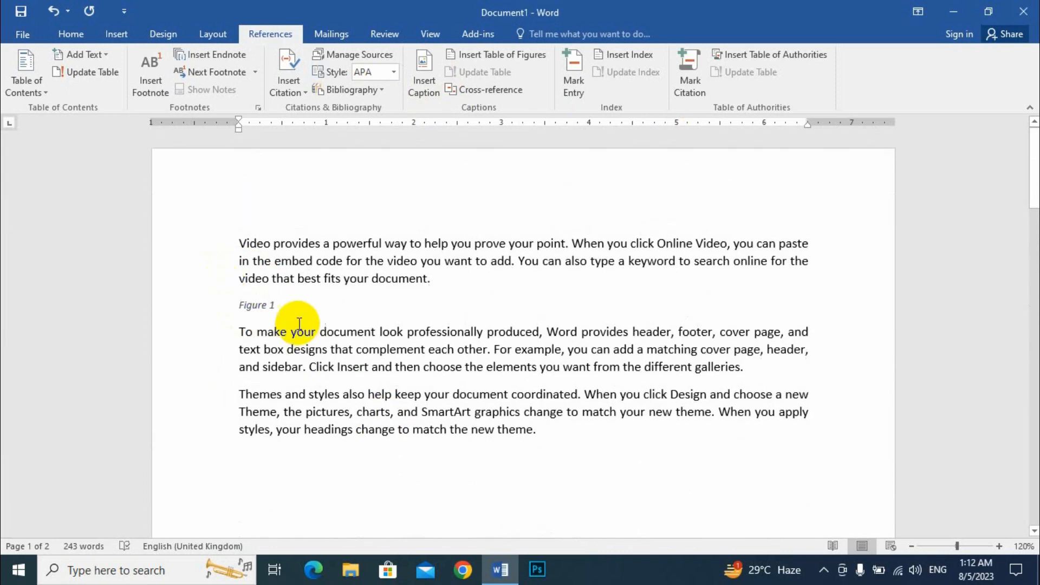
pyautogui.click(237, 244)
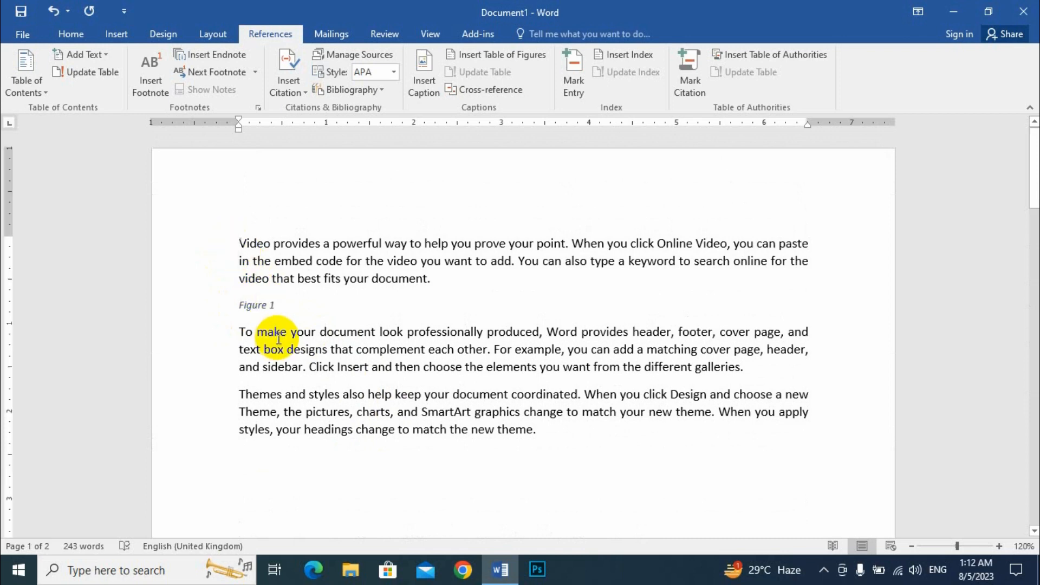
pyautogui.hotkey('ctrl', 'Return')
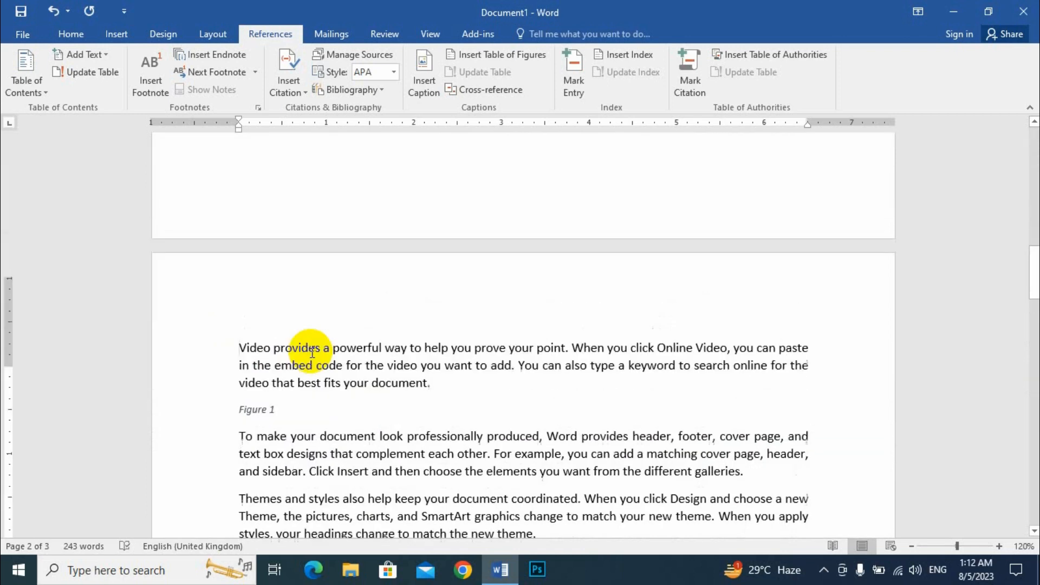
# Step: Insert a table of figures with dot leaders and right-aligned page numbers on the blank first page
pyautogui.scroll(10, 303, 357)
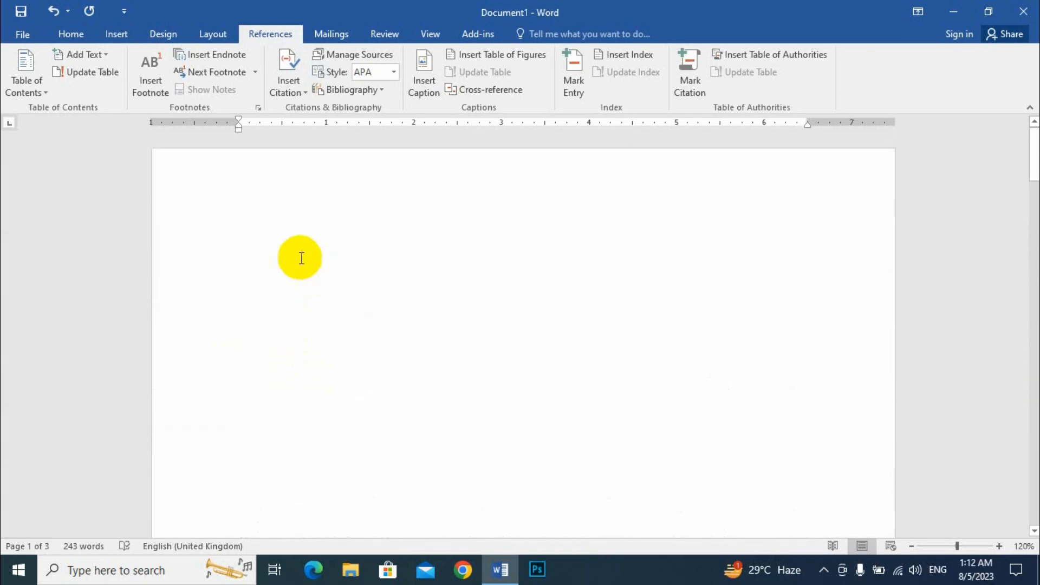
pyautogui.click(279, 238)
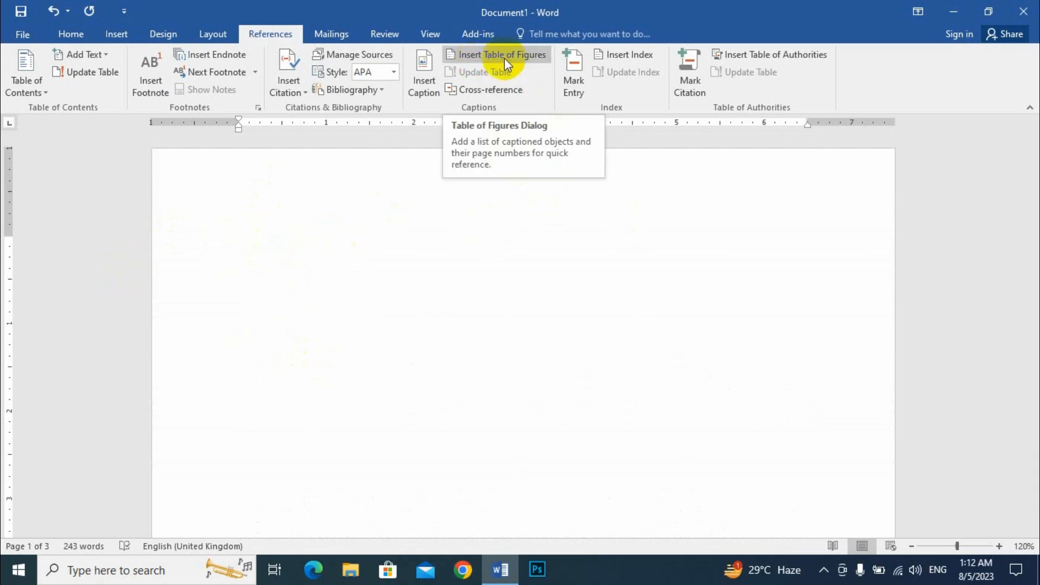
pyautogui.click(533, 55)
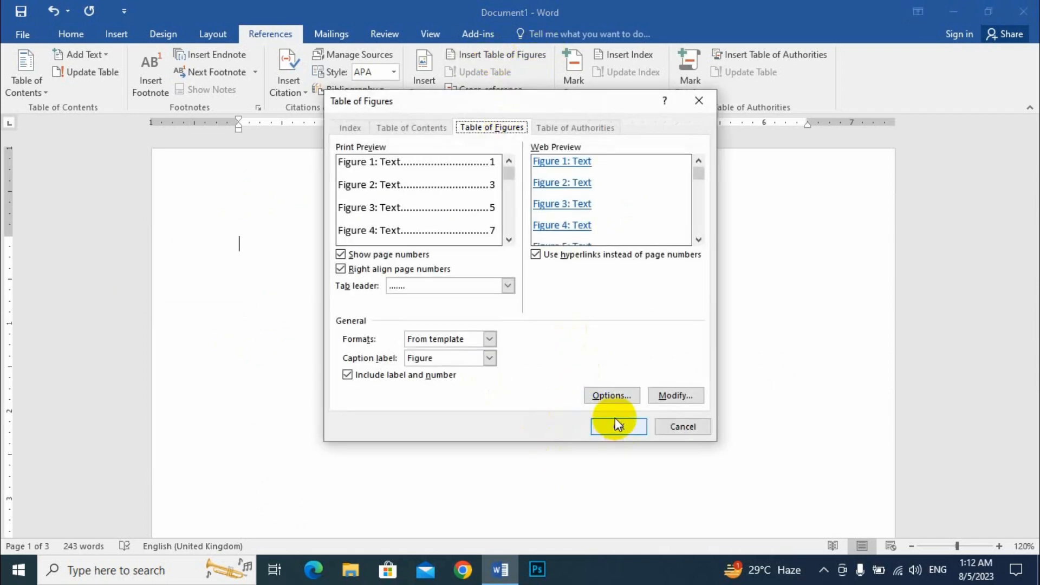
pyautogui.click(616, 422)
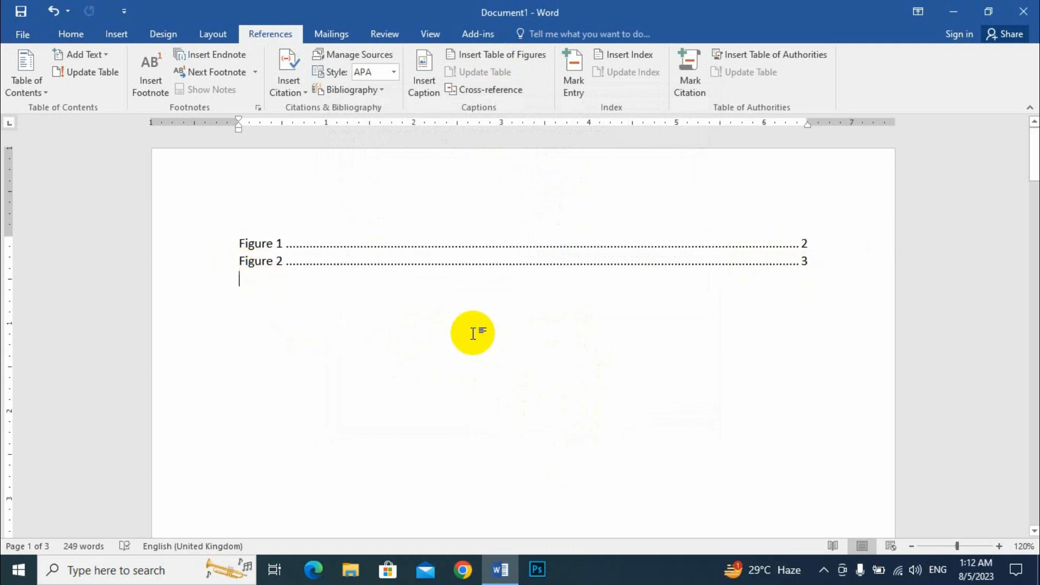
# Step: Insert a page break after the "Save time in Word" paragraph and add the caption "Figure 3" above the "Reading is easier" paragraph
pyautogui.scroll(-15, 473, 333)
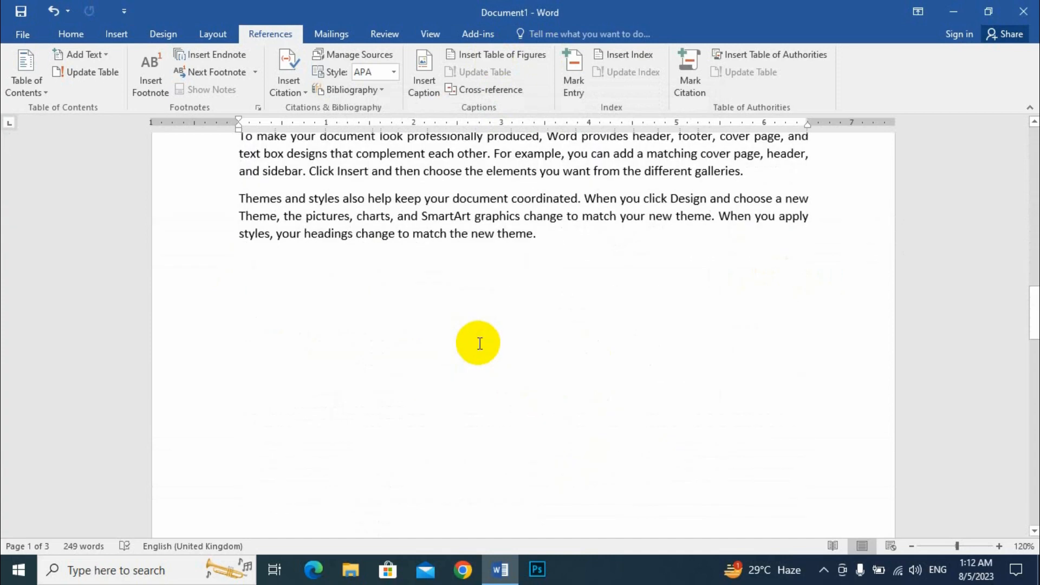
pyautogui.scroll(-8, 325, 369)
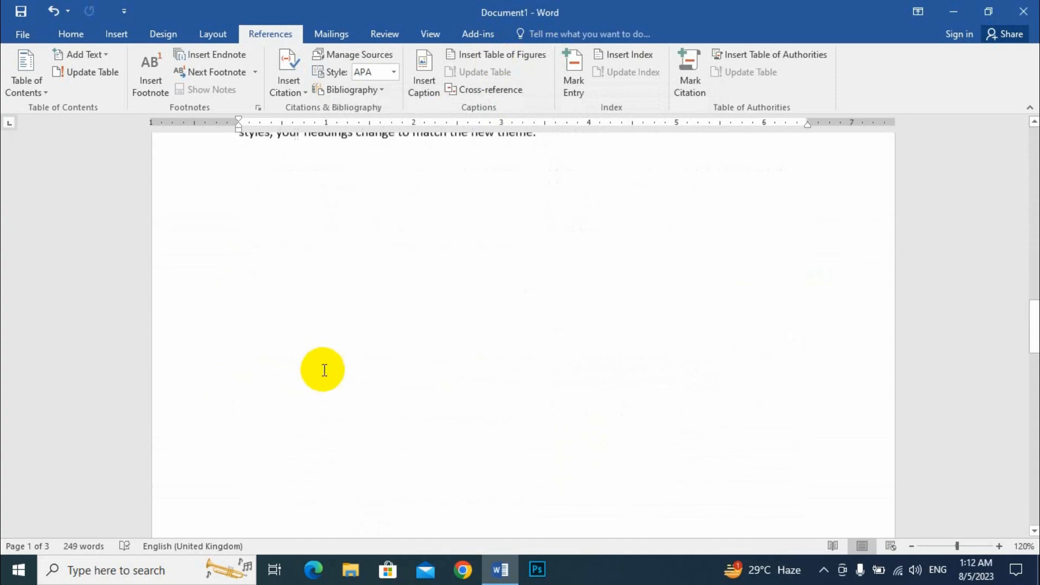
pyautogui.scroll(-4, 335, 370)
pyautogui.click(657, 249)
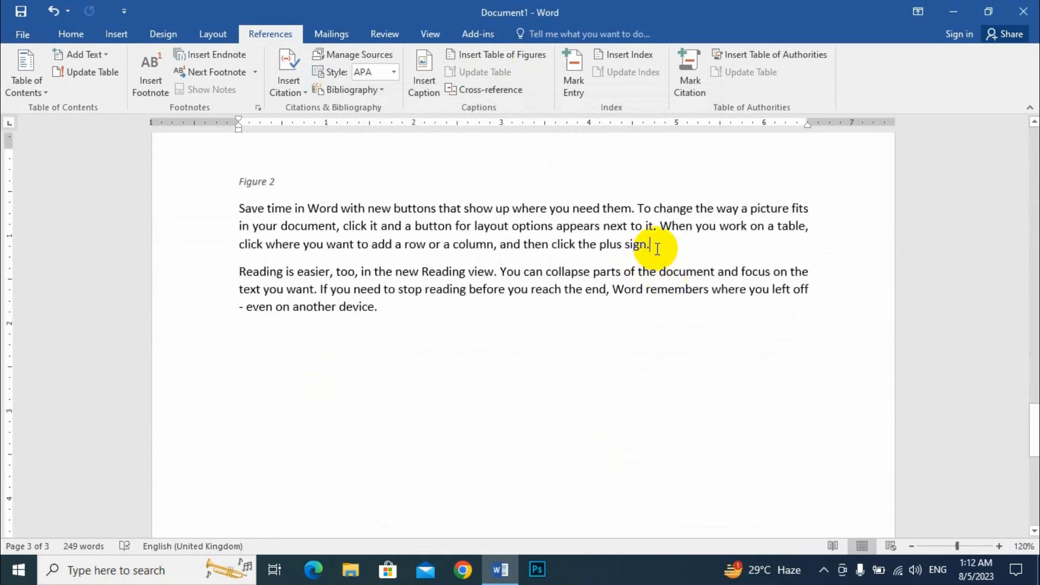
pyautogui.hotkey('ctrl', 'Return')
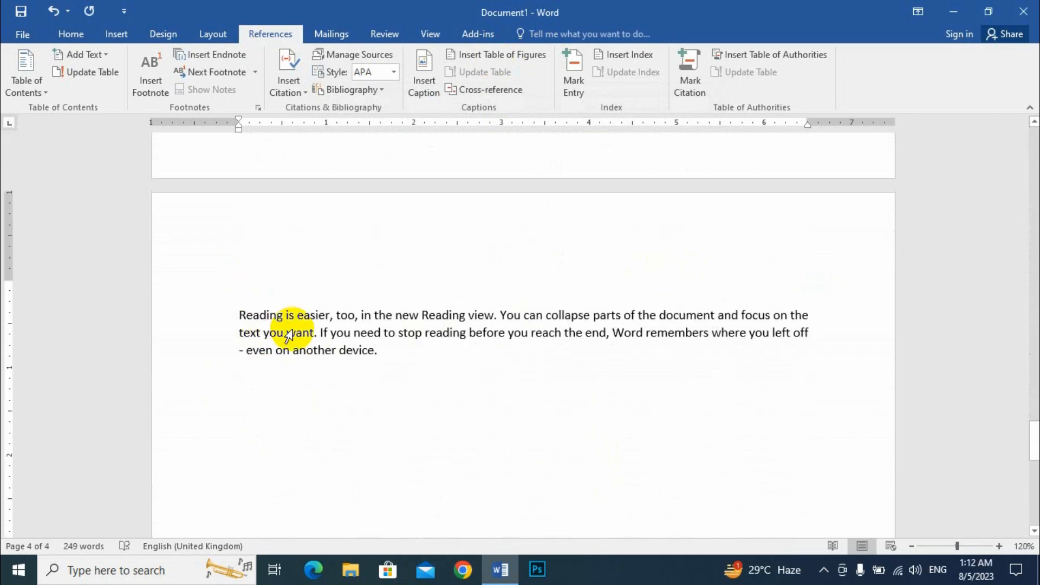
pyautogui.click(426, 65)
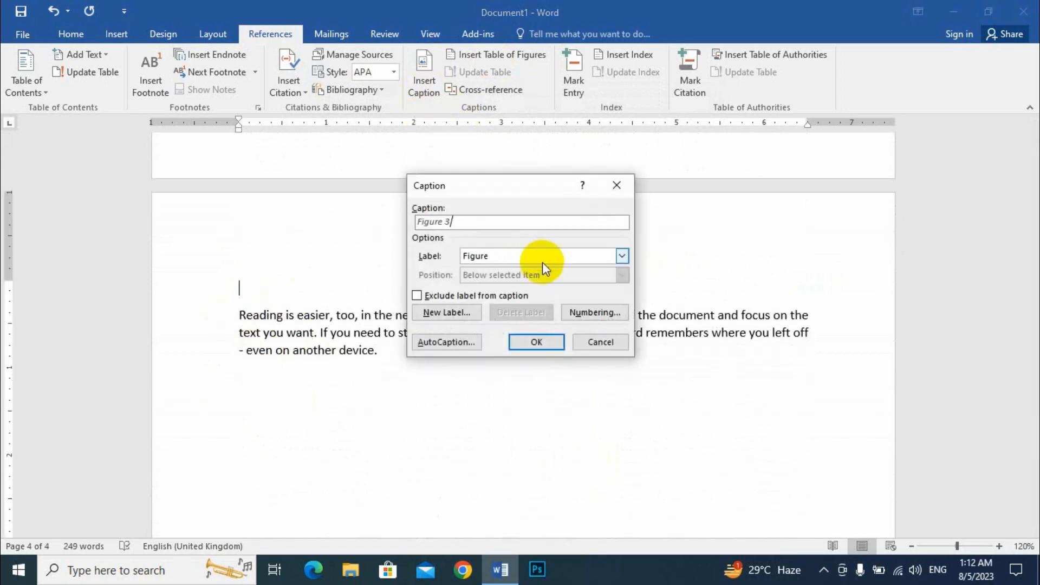
pyautogui.click(536, 342)
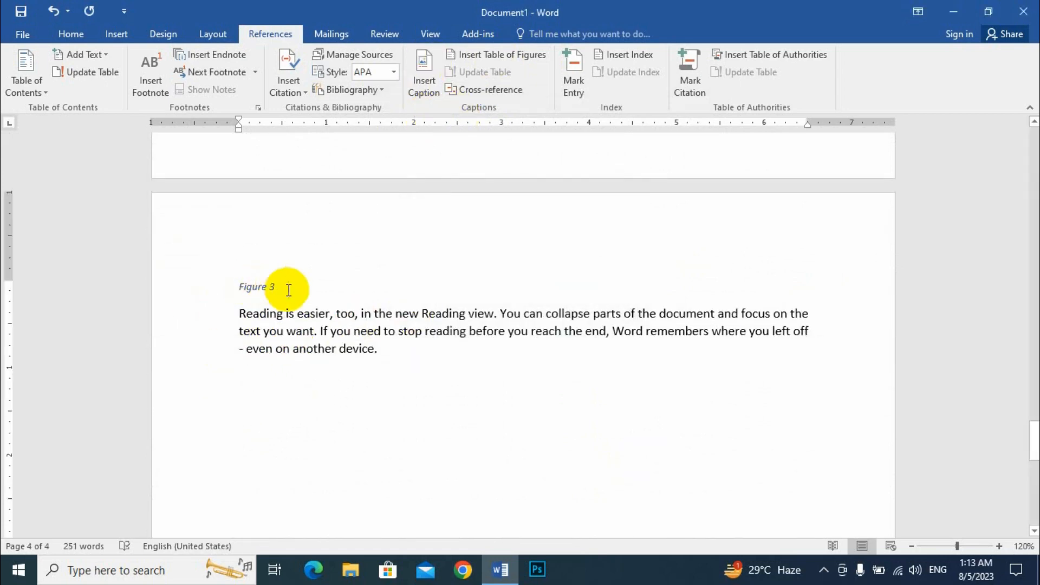
pyautogui.moveTo(237, 301); pyautogui.dragTo(382, 369)
pyautogui.click(288, 314)
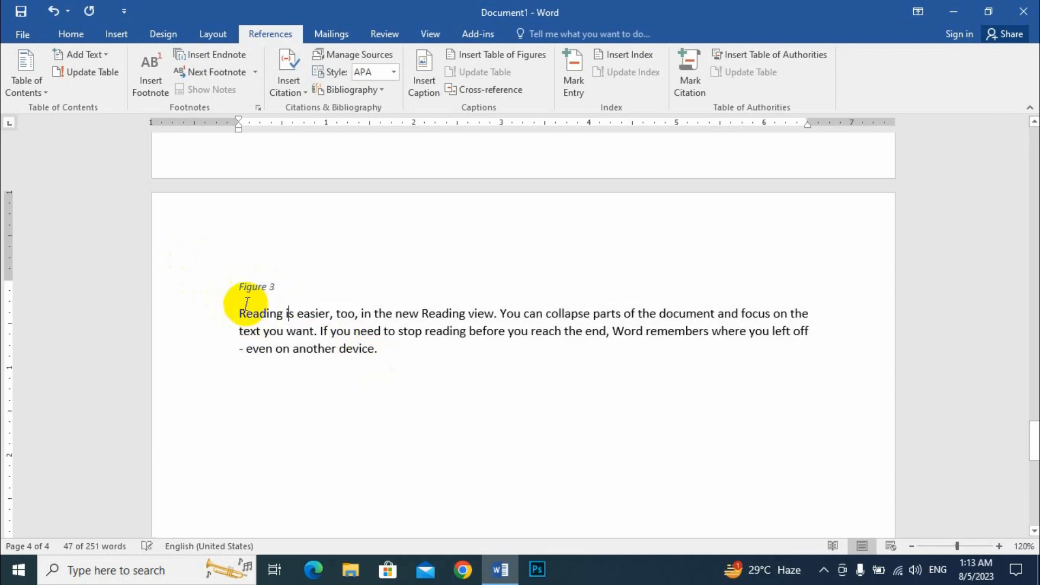
pyautogui.click(255, 318)
pyautogui.moveTo(255, 317); pyautogui.dragTo(399, 348)
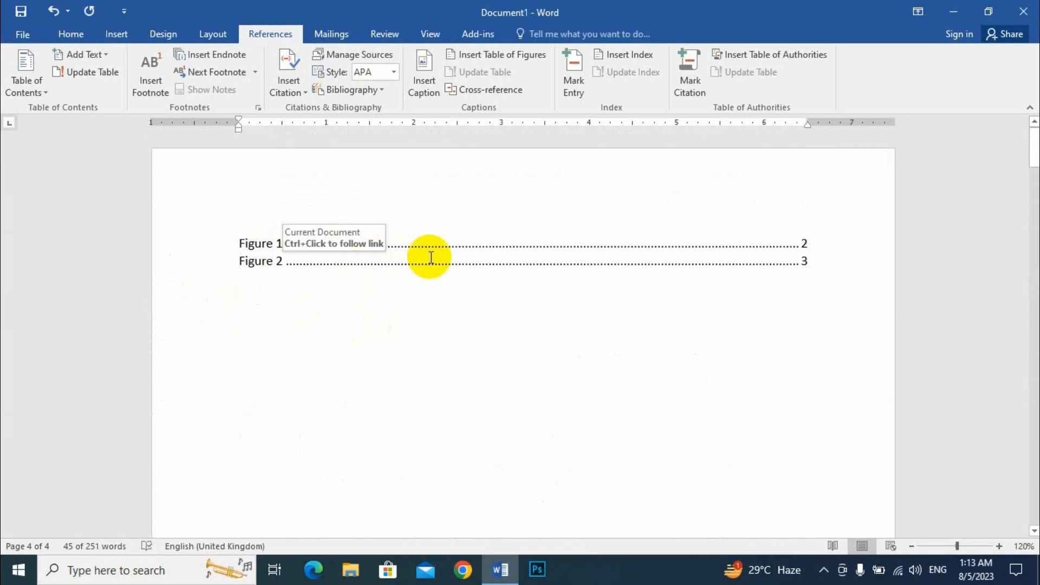
# Step: Update the entire table of figures on the first page
pyautogui.click(431, 253)
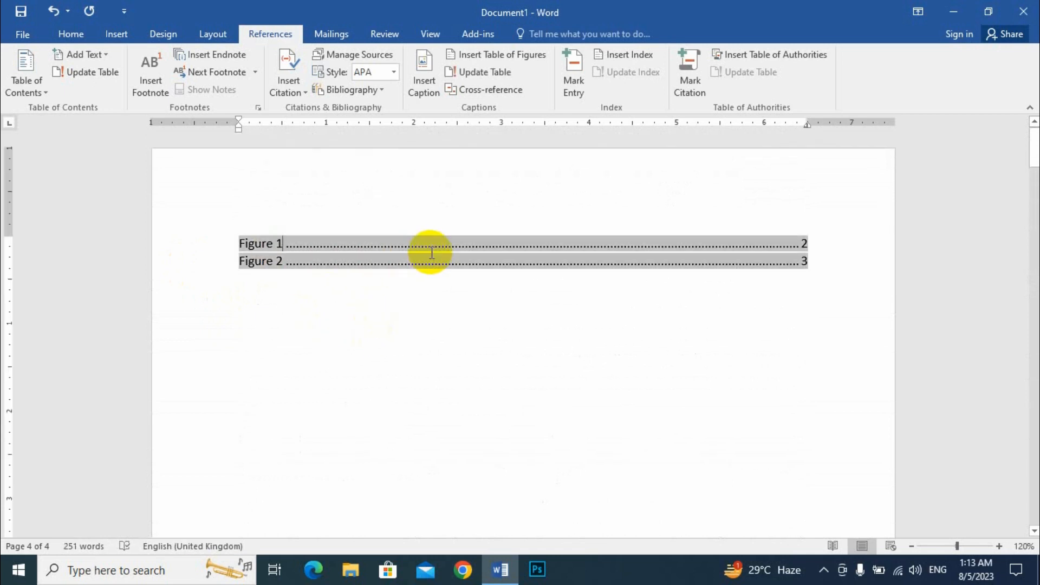
pyautogui.click(485, 74)
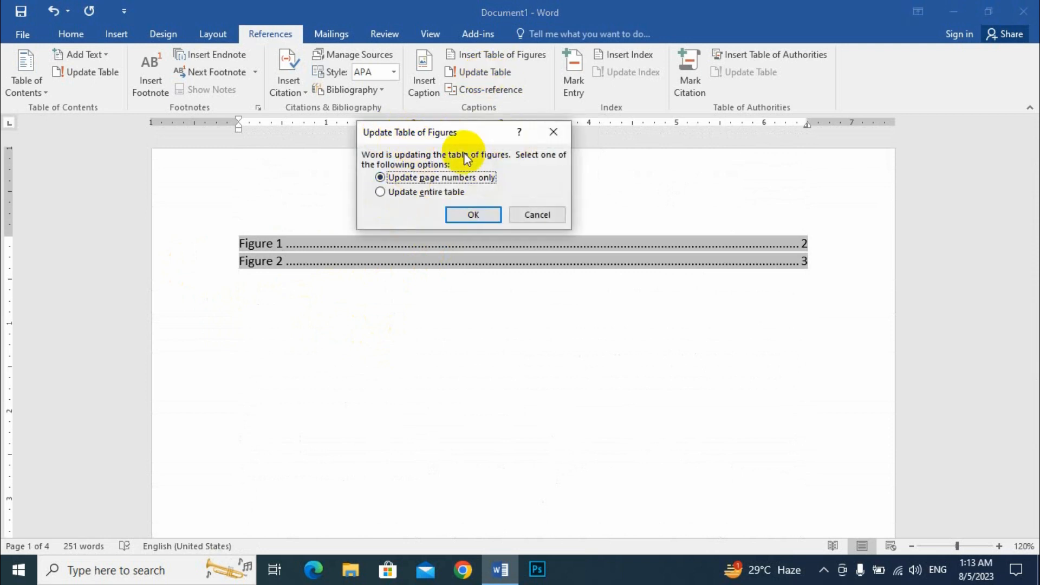
pyautogui.click(399, 191)
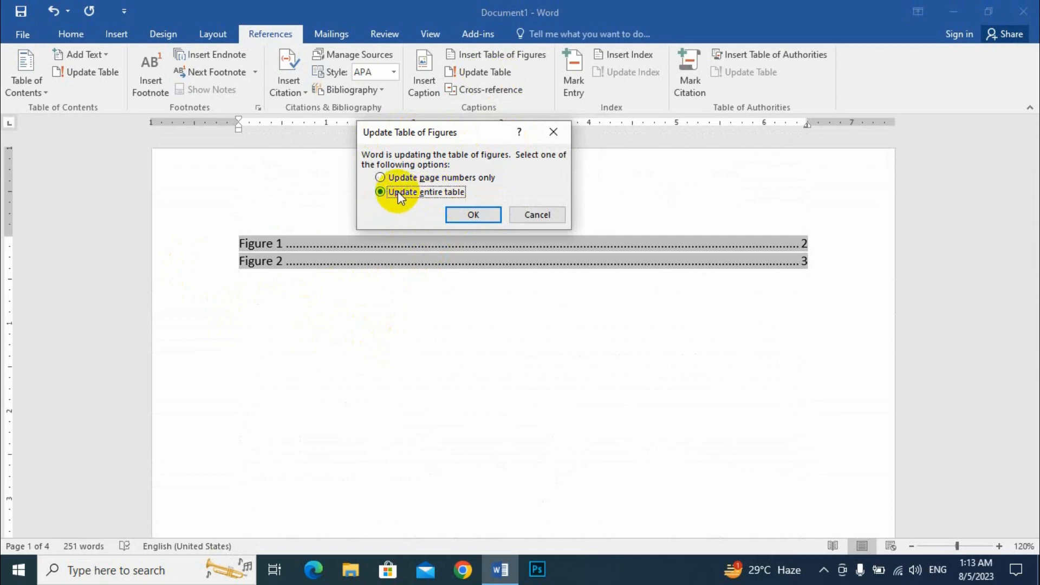
pyautogui.click(475, 217)
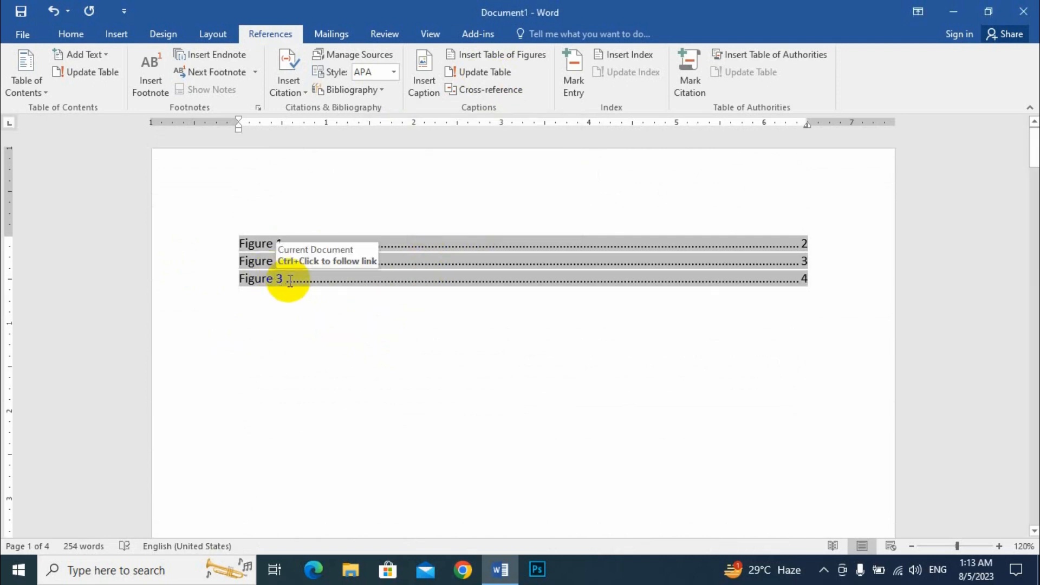
pyautogui.click(803, 284)
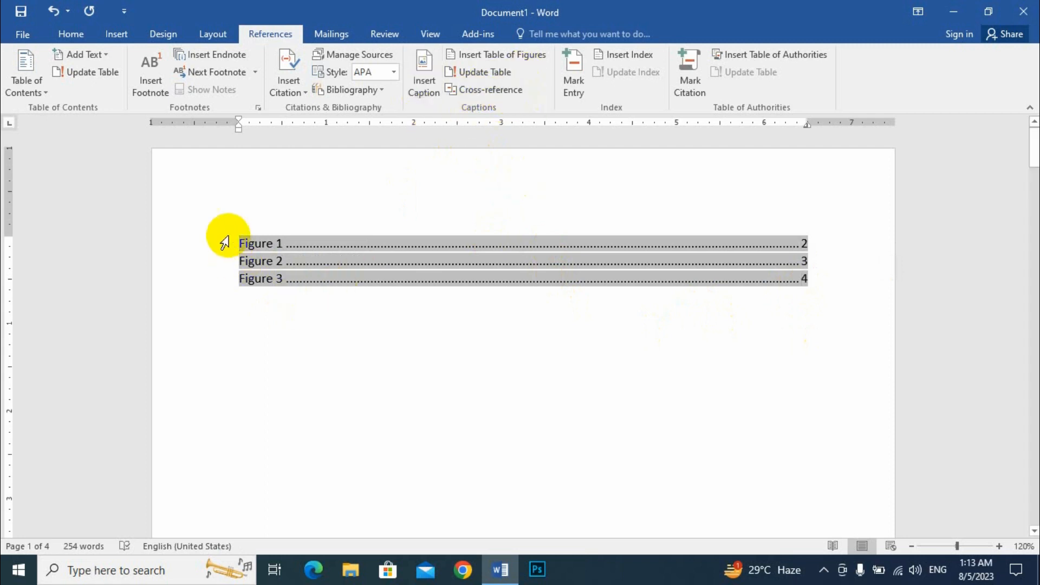
# Step: Delete the table of figures and keep a blank page before the paragraph beginning "Video provides"
pyautogui.moveTo(226, 239); pyautogui.dragTo(479, 297)
pyautogui.press('Delete')
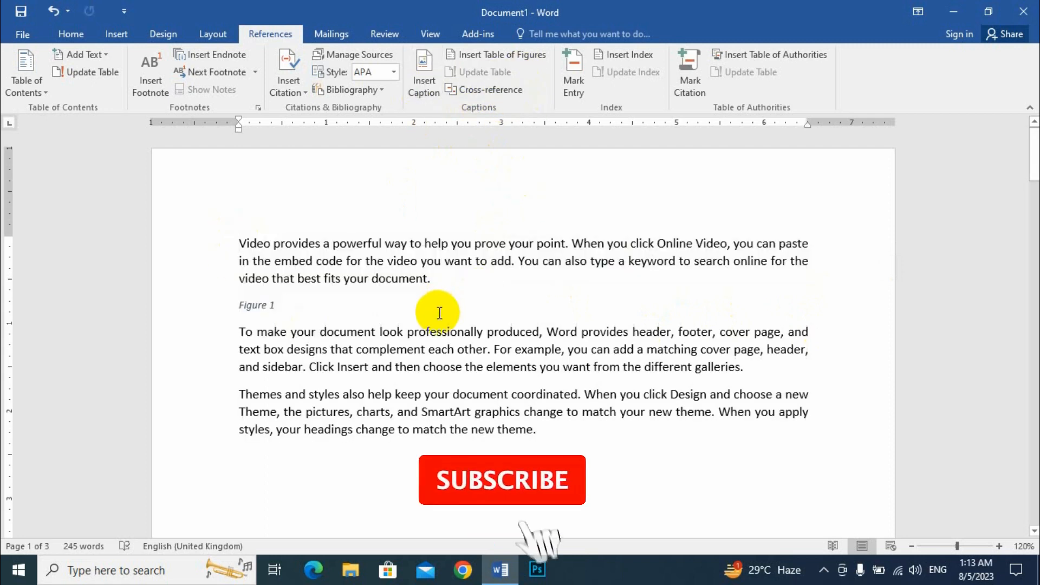
pyautogui.scroll(-10, 436, 309)
pyautogui.scroll(5, 325, 400)
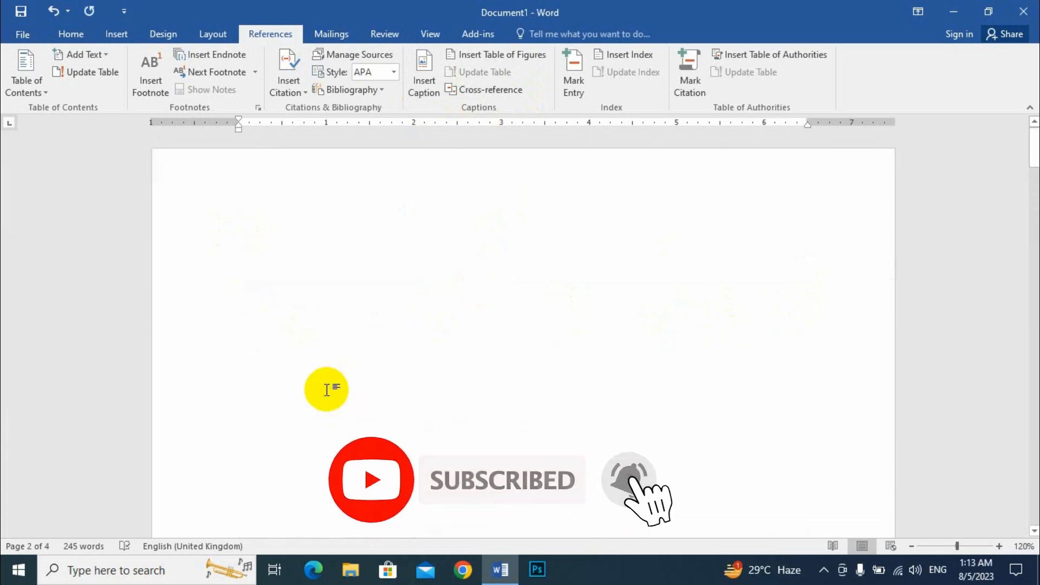
pyautogui.click(273, 224)
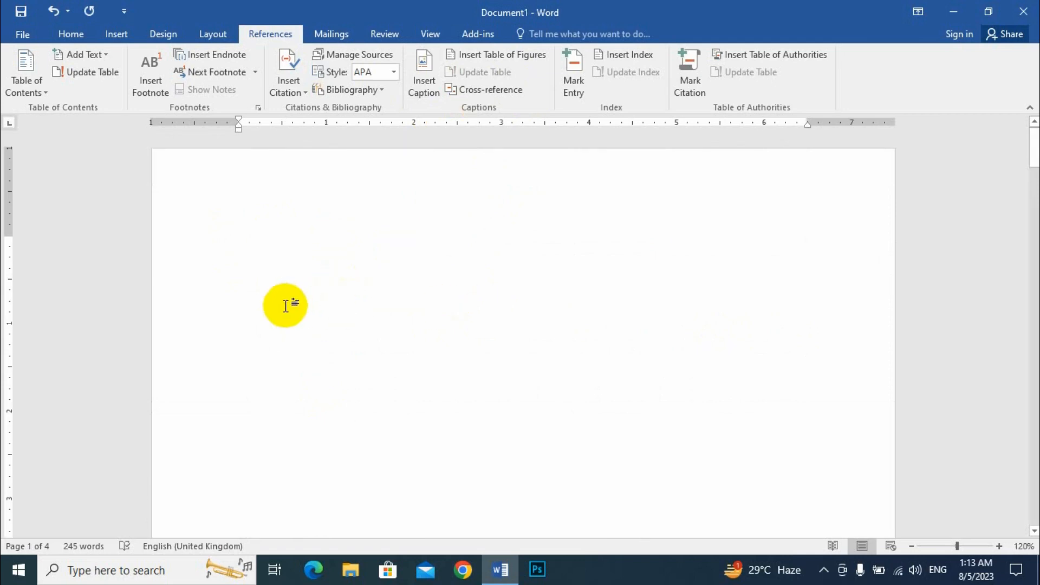
# Step: Insert a hyperlinked cross-reference to the entire caption of Figure 1 on the blank first page
pyautogui.click(496, 95)
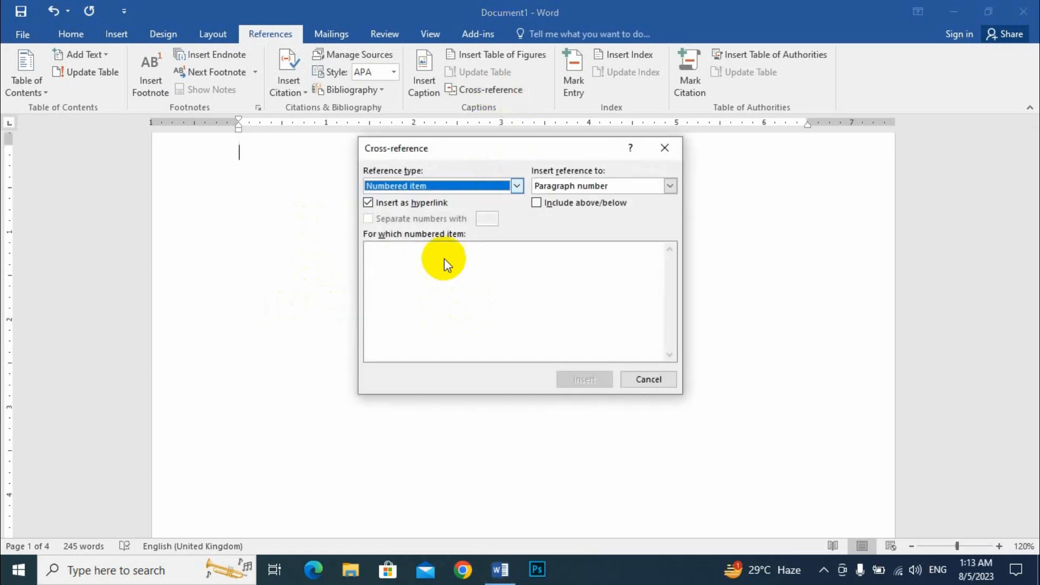
pyautogui.click(517, 186)
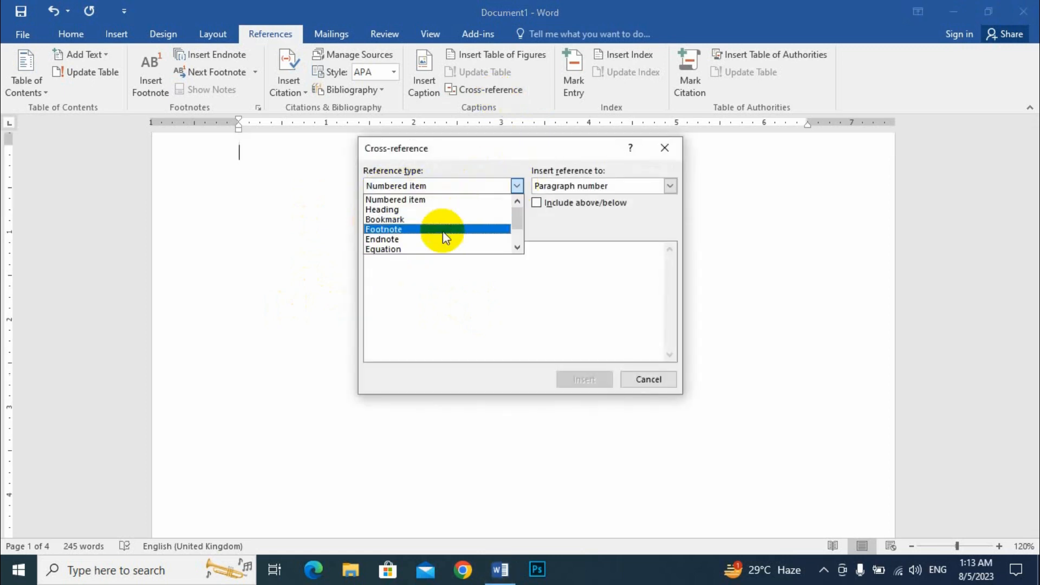
pyautogui.scroll(-2, 411, 238)
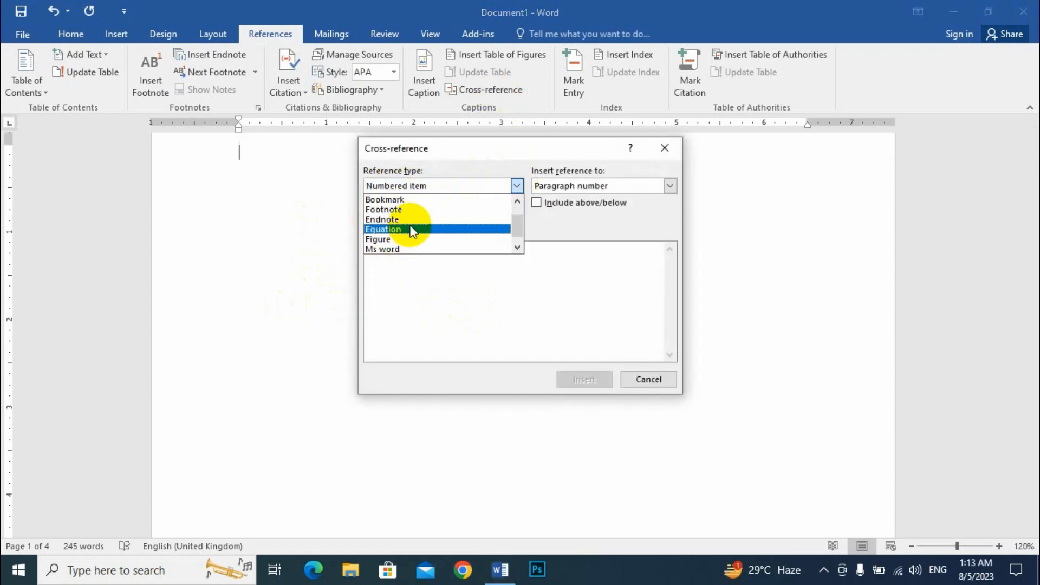
pyautogui.scroll(-1, 414, 235)
pyautogui.click(412, 232)
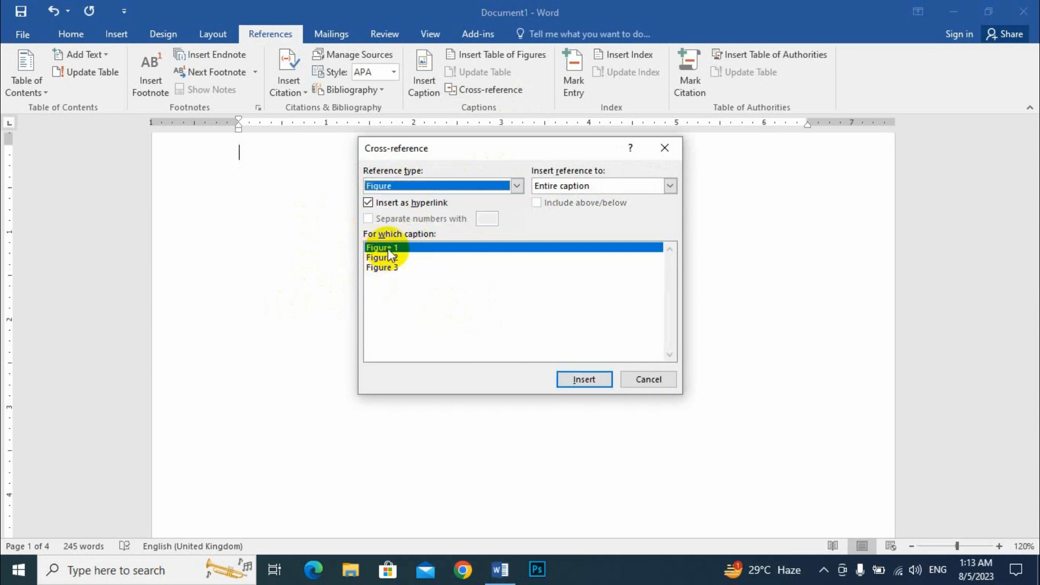
pyautogui.click(578, 380)
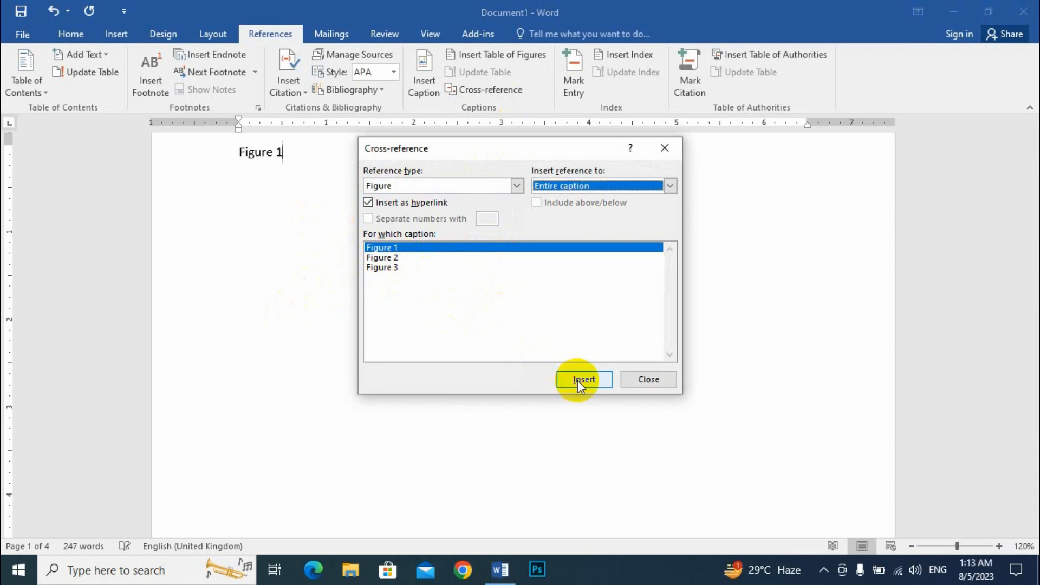
pyautogui.click(645, 380)
# Step: Insert a cross-reference to the entire Figure 2 caption on a new line below the Figure 1 reference
pyautogui.press('Return')
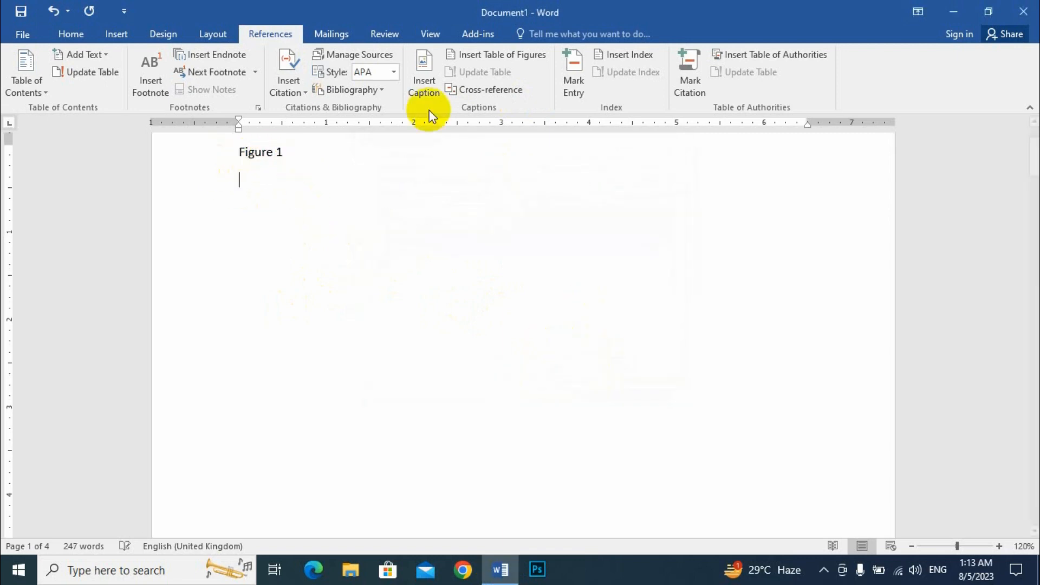
pyautogui.click(492, 94)
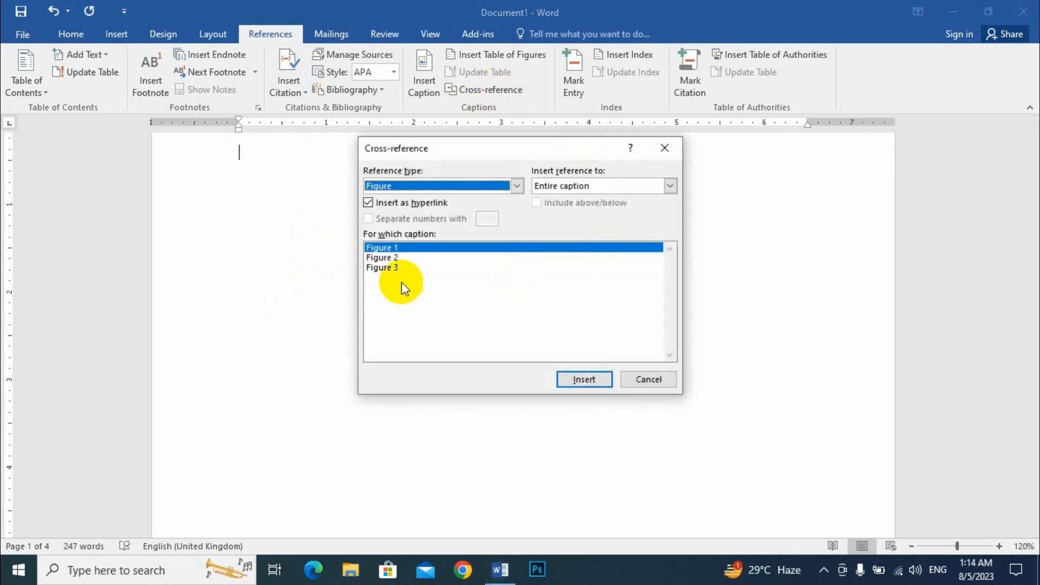
pyautogui.click(395, 257)
pyautogui.click(585, 377)
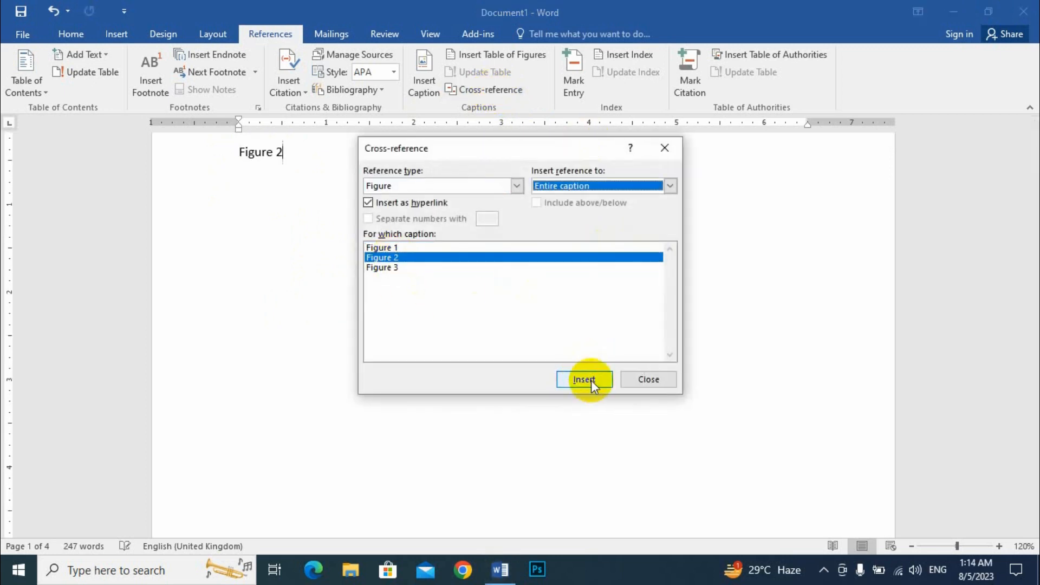
# Step: Insert a cross-reference to the entire Figure 3 caption on a new line below the Figure 2 reference
pyautogui.click(299, 157)
pyautogui.press('Return')
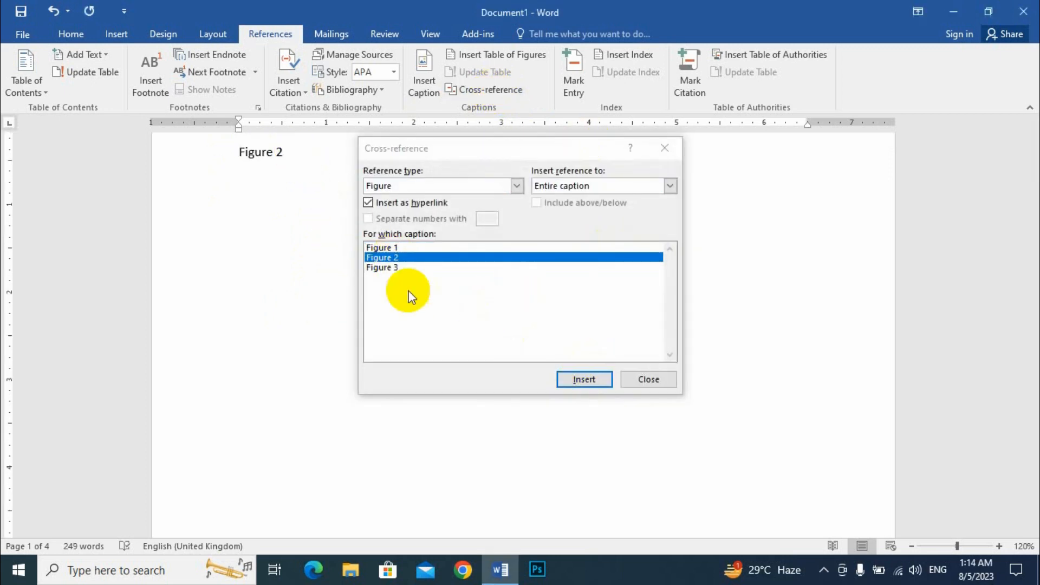
pyautogui.click(401, 268)
pyautogui.click(599, 386)
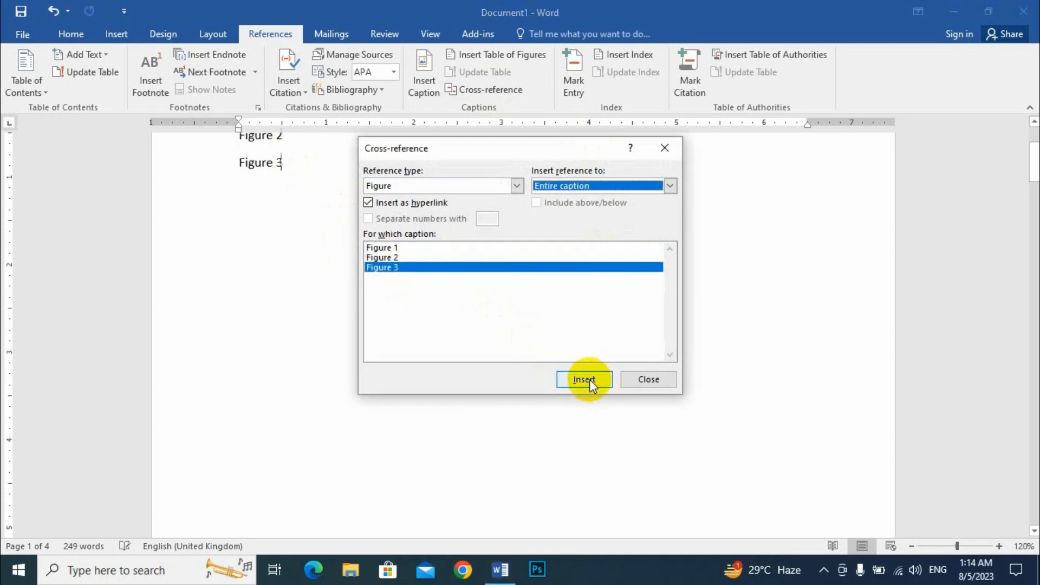
pyautogui.click(649, 379)
pyautogui.scroll(3, 197, 348)
pyautogui.moveTo(225, 244); pyautogui.dragTo(294, 302)
pyautogui.click(307, 220)
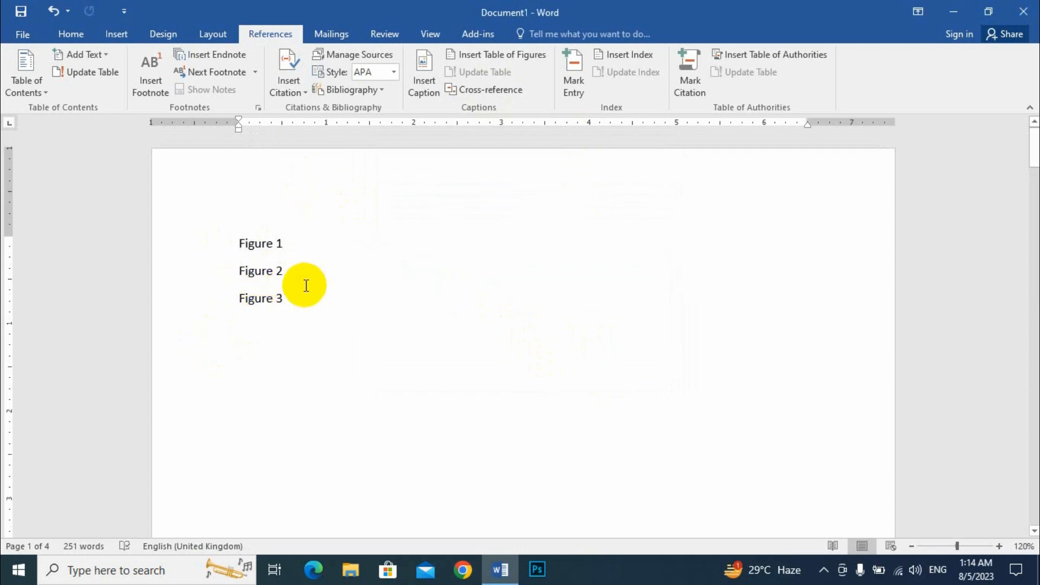
# Step: Follow the Figure 2 cross-reference to its caption, return to the first page and follow the Figure 1 cross-reference
pyautogui.keyDown('ctrl'); pyautogui.click(263, 279); pyautogui.keyUp('ctrl')
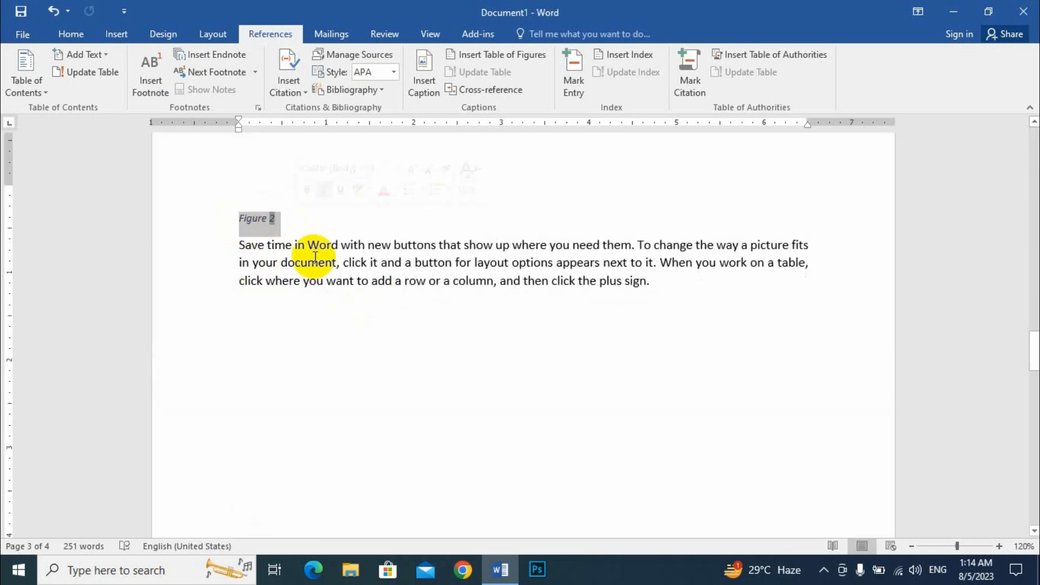
pyautogui.hotkey('ctrl', 'Home')
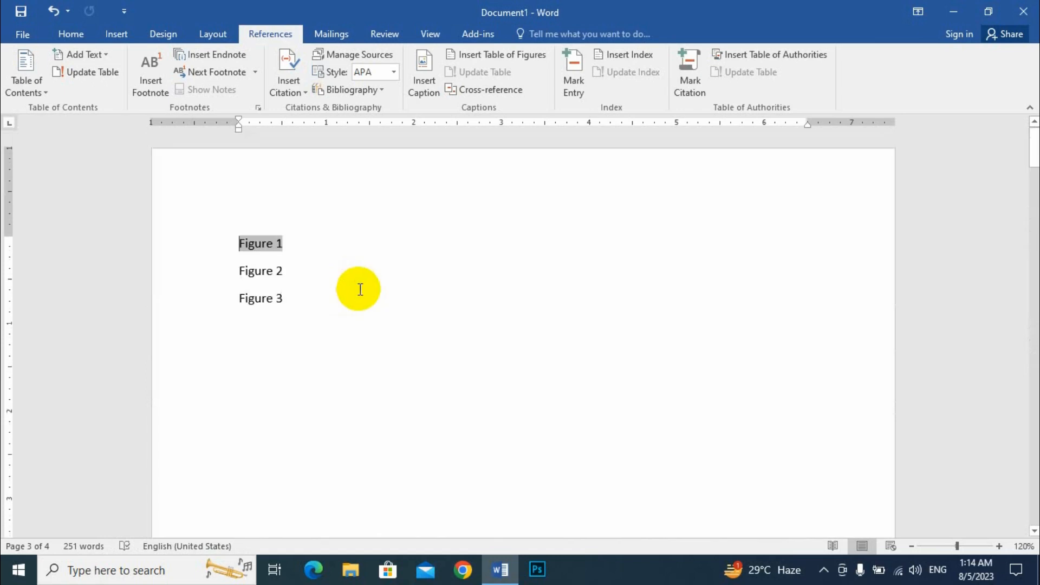
pyautogui.click(347, 311)
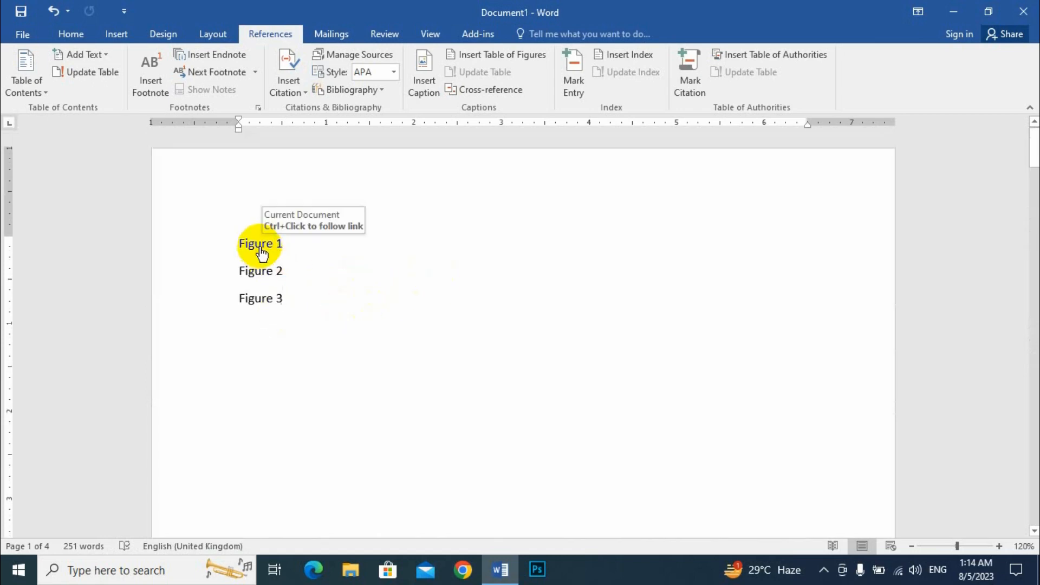
pyautogui.keyDown('ctrl'); pyautogui.click(261, 251); pyautogui.keyUp('ctrl')
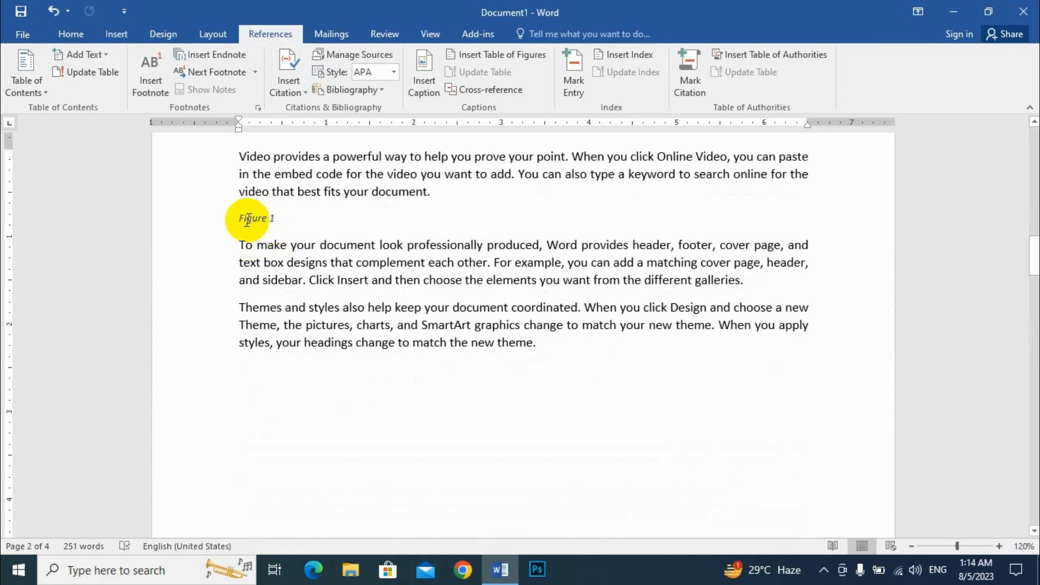
# Step: Return to the first page and follow the Figure 3 cross-reference to its caption
pyautogui.hotkey('ctrl', 'Home')
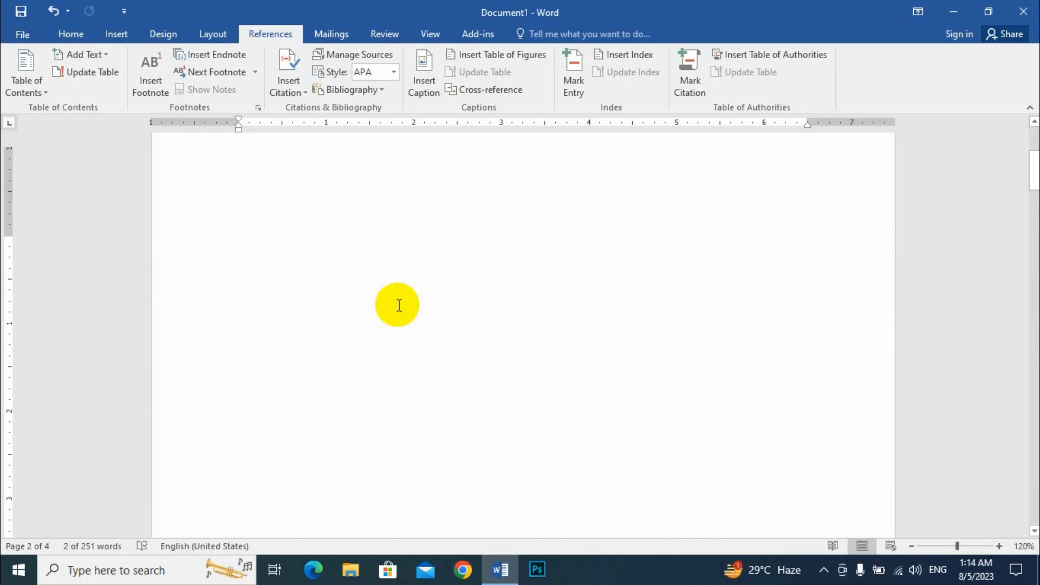
pyautogui.click(323, 300)
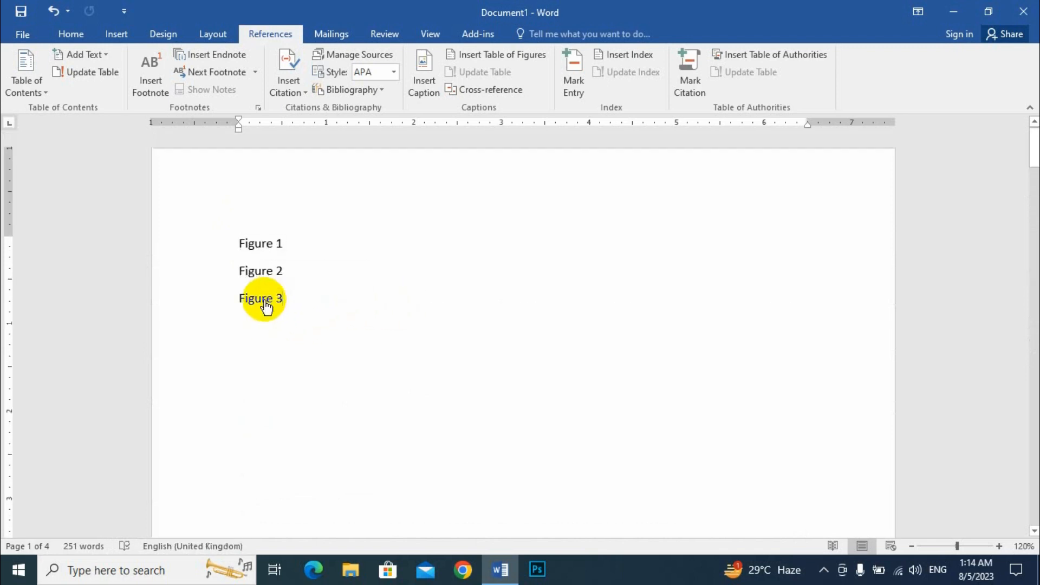
pyautogui.keyDown('ctrl'); pyautogui.click(266, 307); pyautogui.keyUp('ctrl')
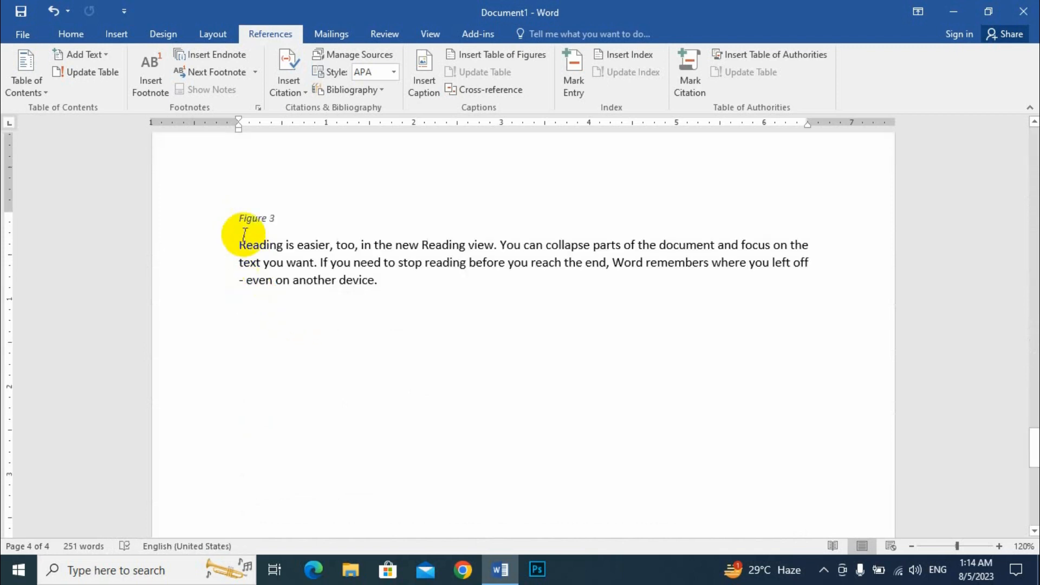
pyautogui.click(315, 264)
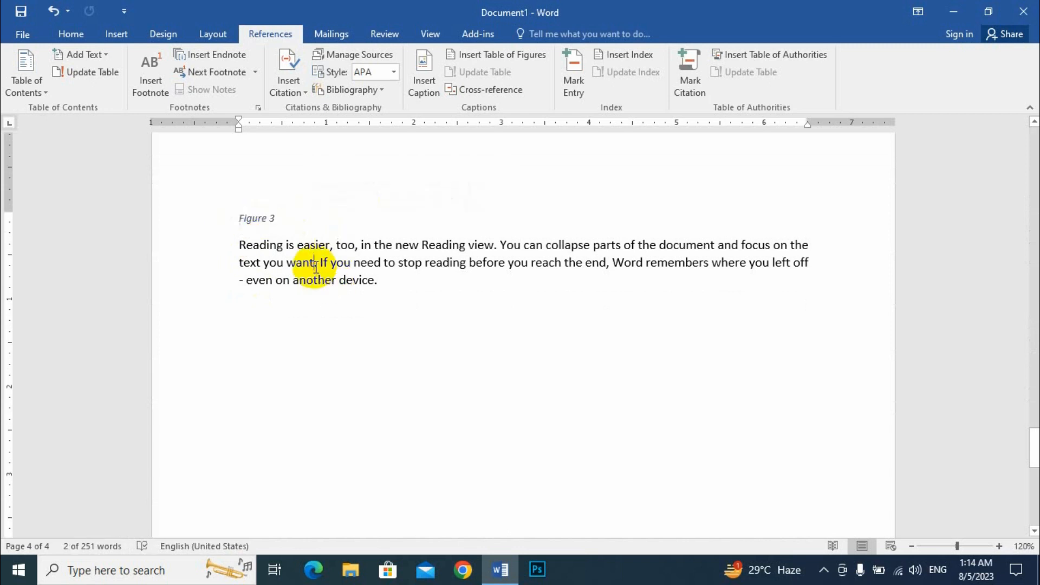
# Step: Delete the Figure 1, Figure 2 and Figure 3 cross-references from the first page
pyautogui.hotkey('ctrl', 'Home')
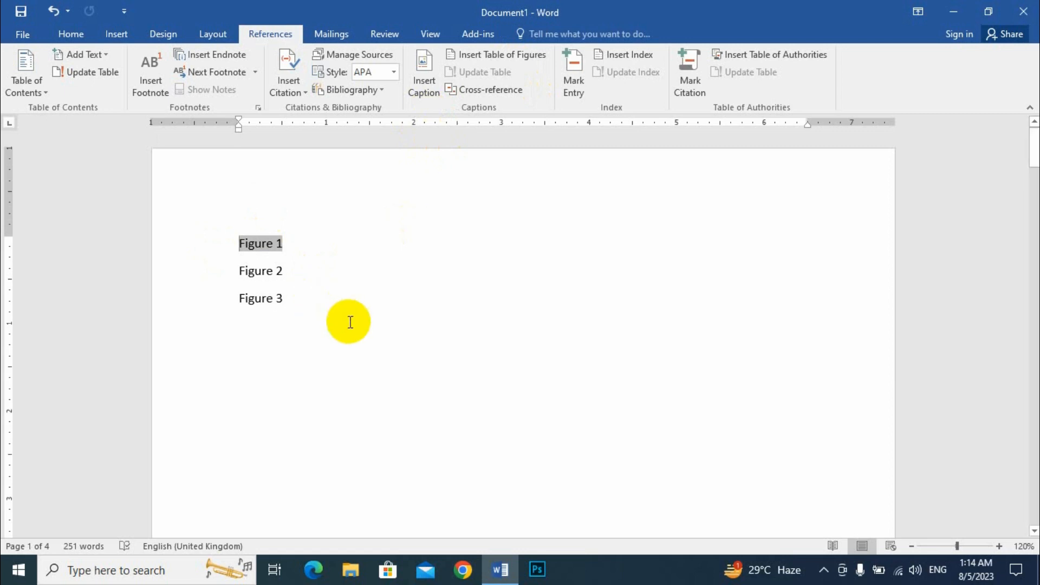
pyautogui.moveTo(332, 324); pyautogui.dragTo(216, 241)
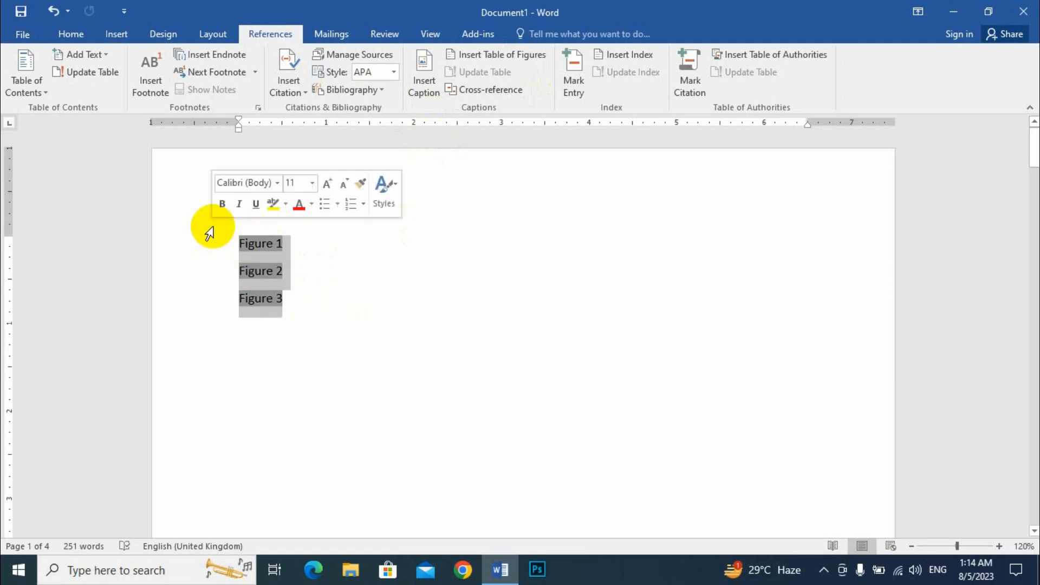
pyautogui.press('Delete')
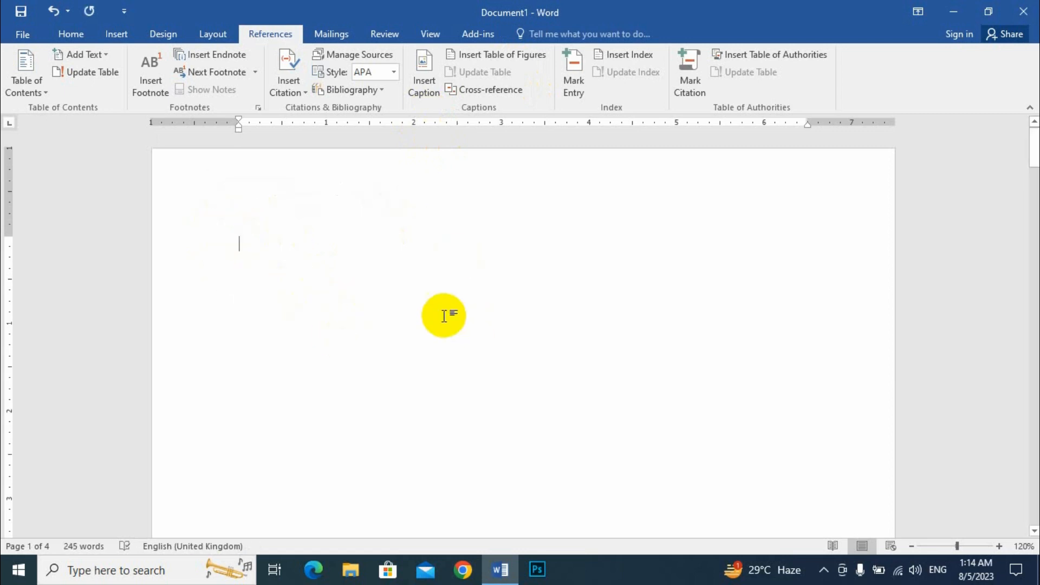
pyautogui.scroll(-1, 437, 311)
pyautogui.scroll(-5, 437, 306)
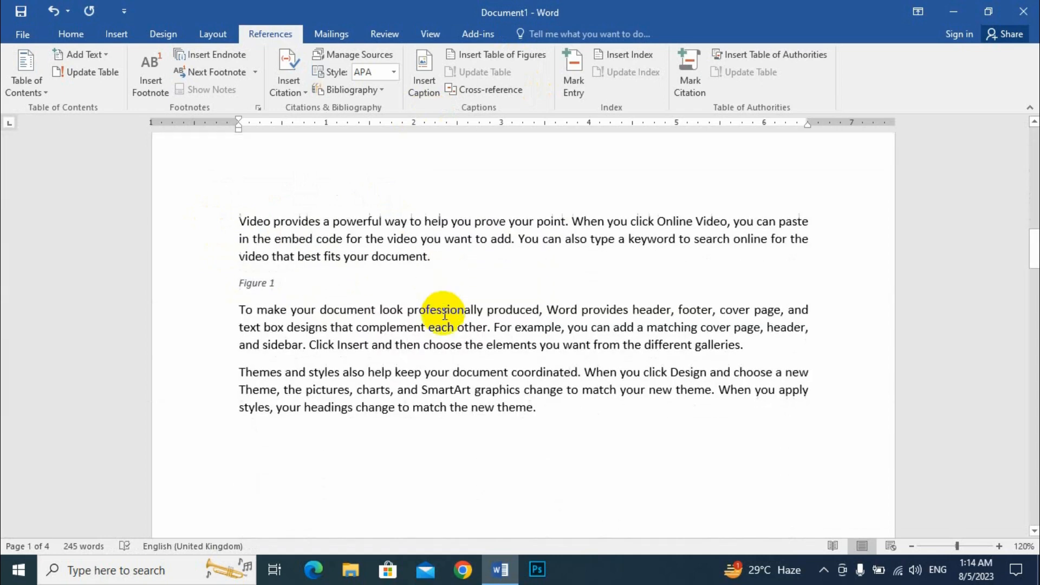
pyautogui.click(424, 82)
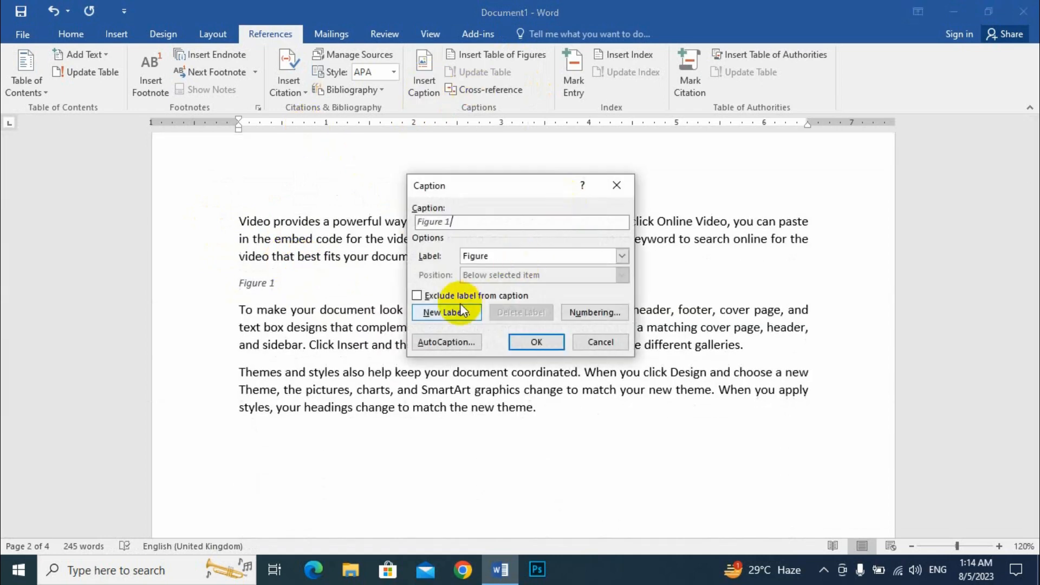
pyautogui.click(621, 256)
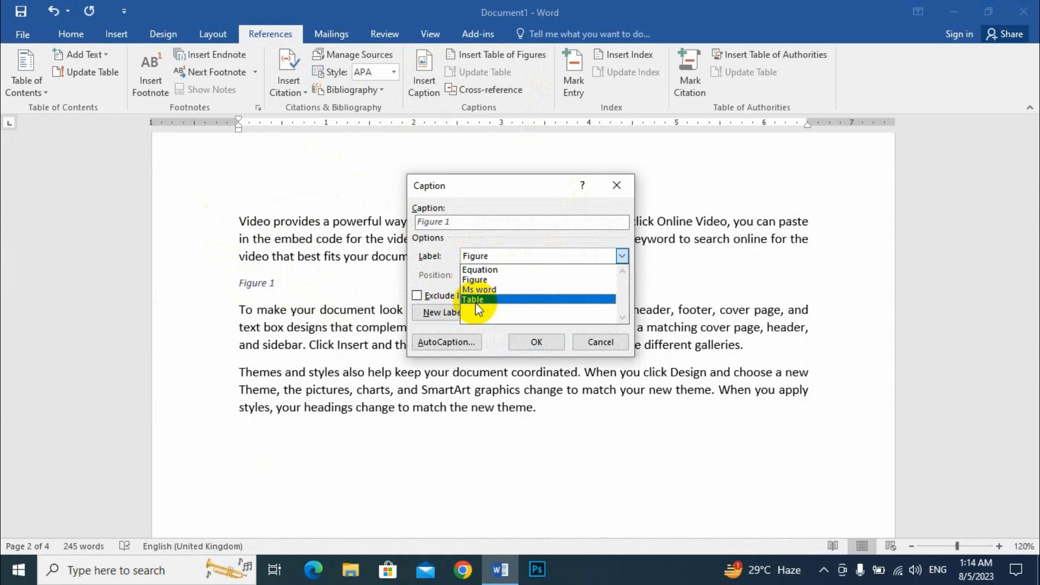
pyautogui.click(609, 349)
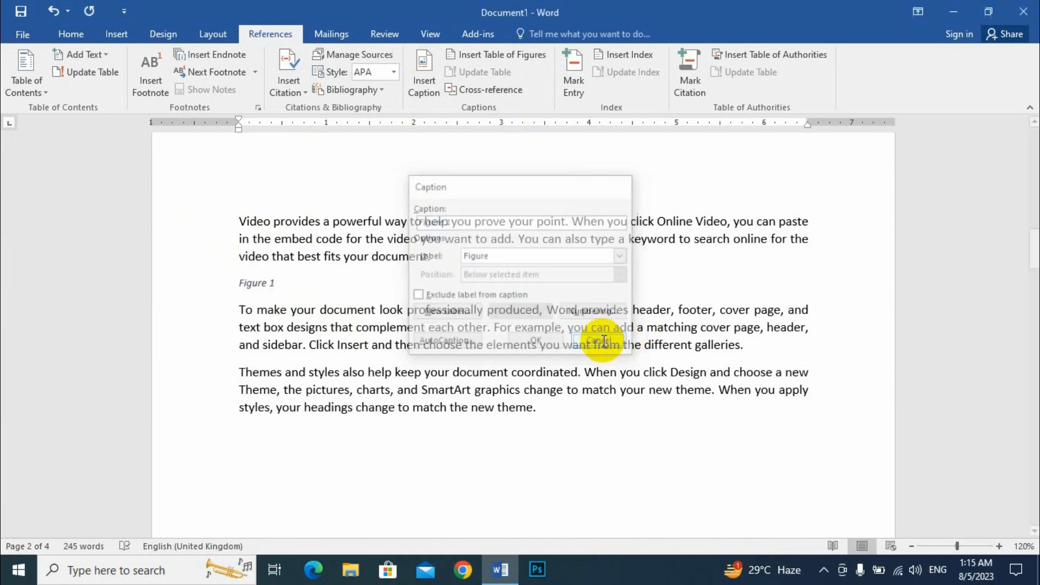
# Step: Insert a table with five columns and three rows below the "Themes and styles" paragraph on page 2
pyautogui.scroll(-4, 381, 427)
pyautogui.click(262, 276)
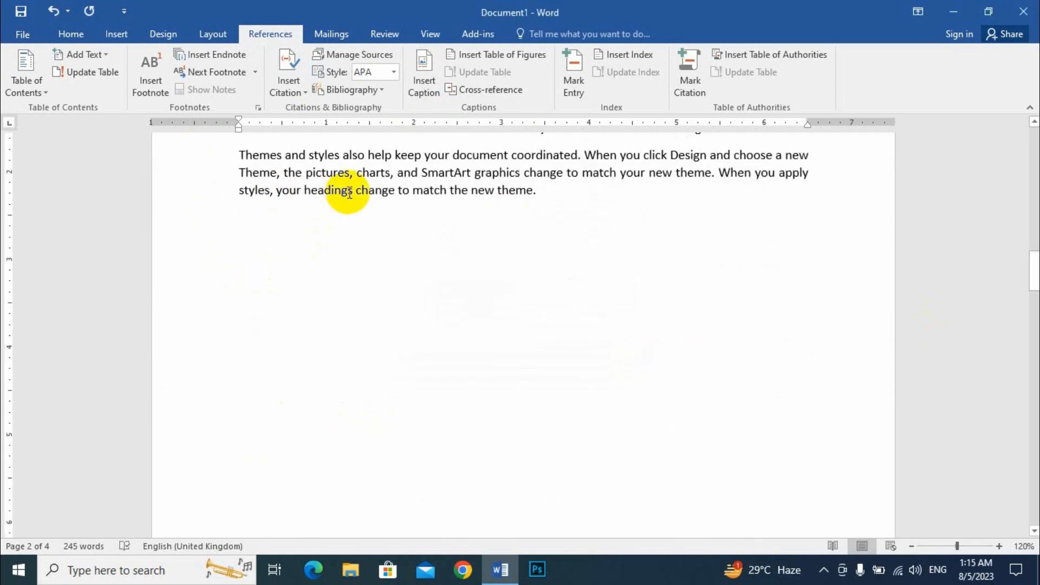
pyautogui.click(112, 33)
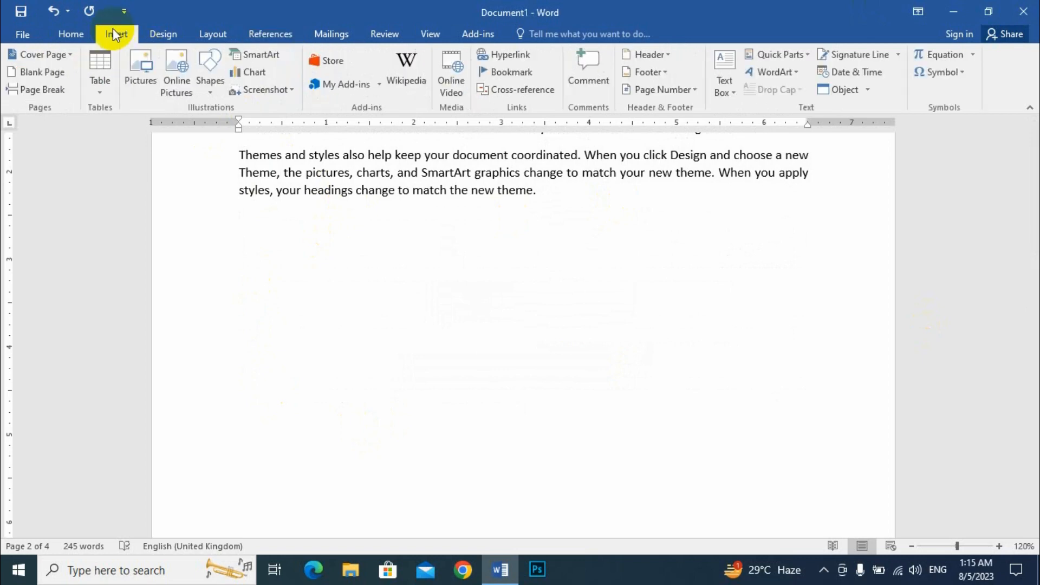
pyautogui.click(109, 85)
pyautogui.click(135, 167)
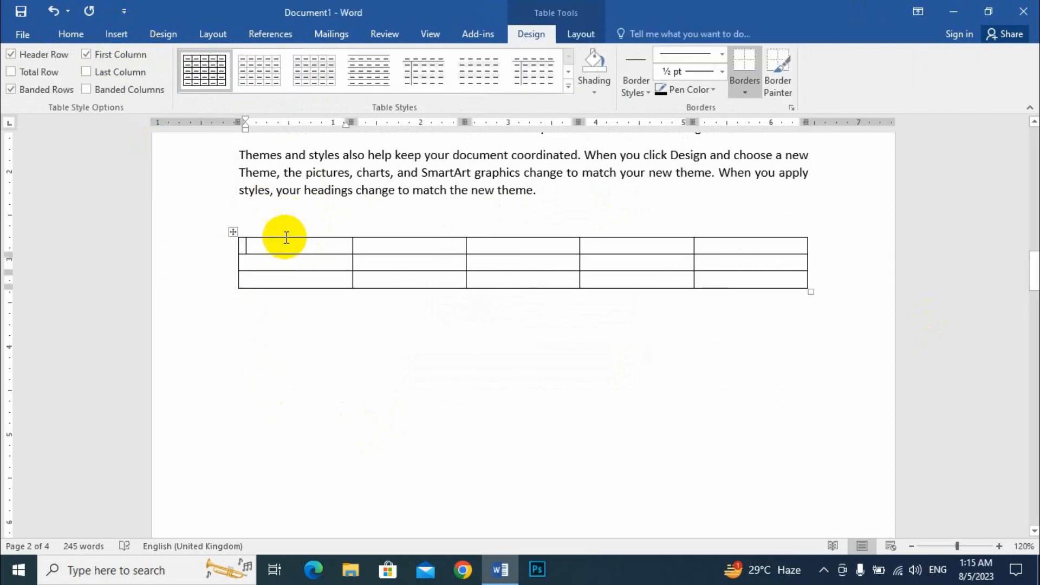
# Step: Insert a caption with the Table label above the new table on page 2
pyautogui.click(274, 33)
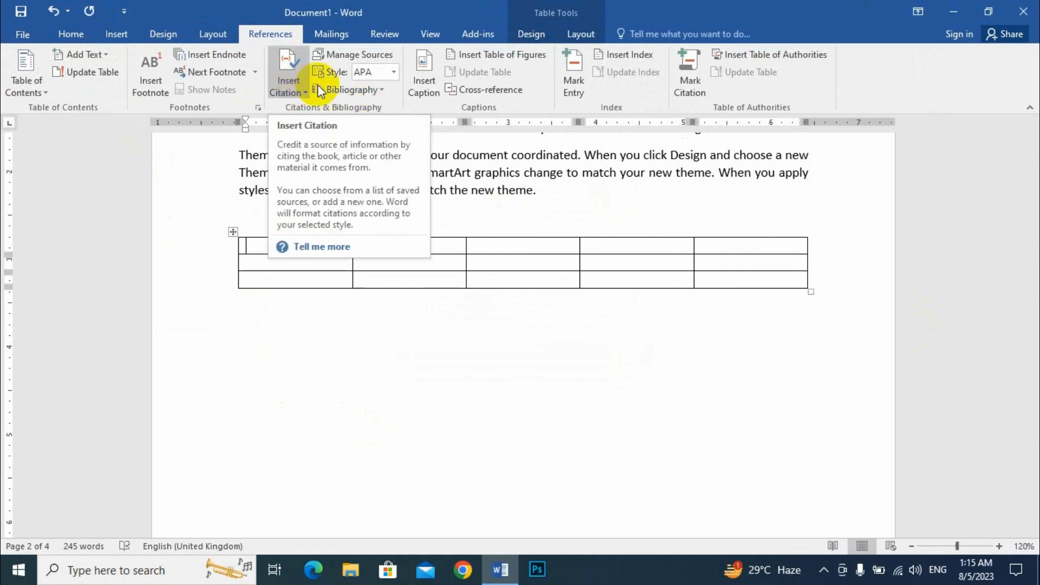
pyautogui.click(421, 65)
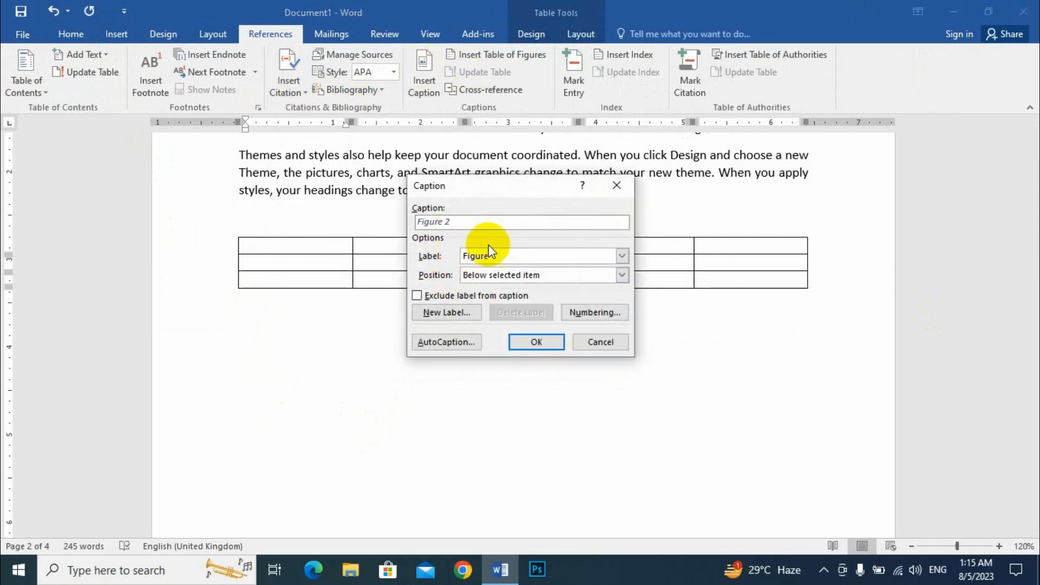
pyautogui.click(621, 256)
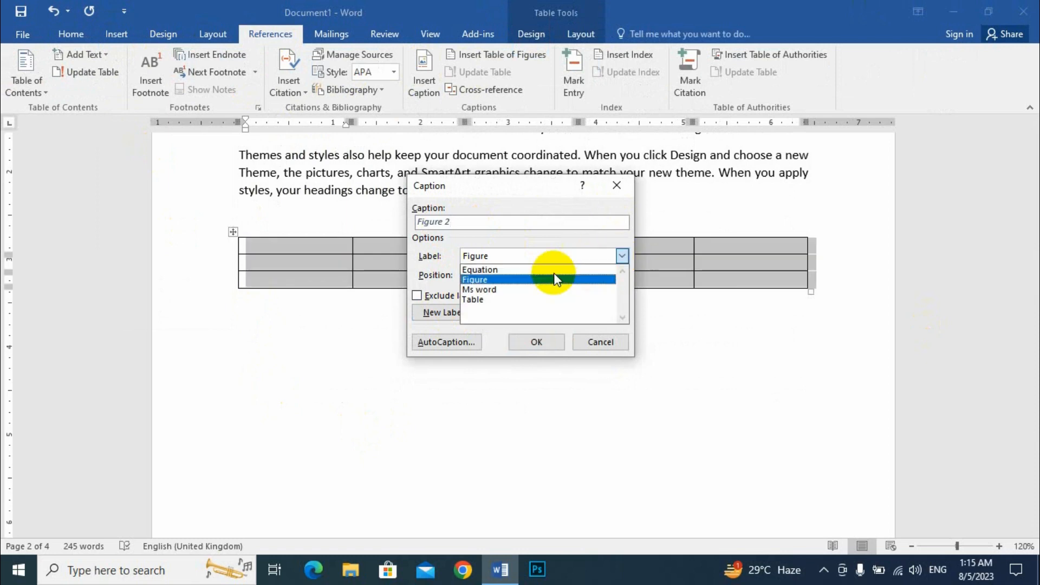
pyautogui.click(484, 296)
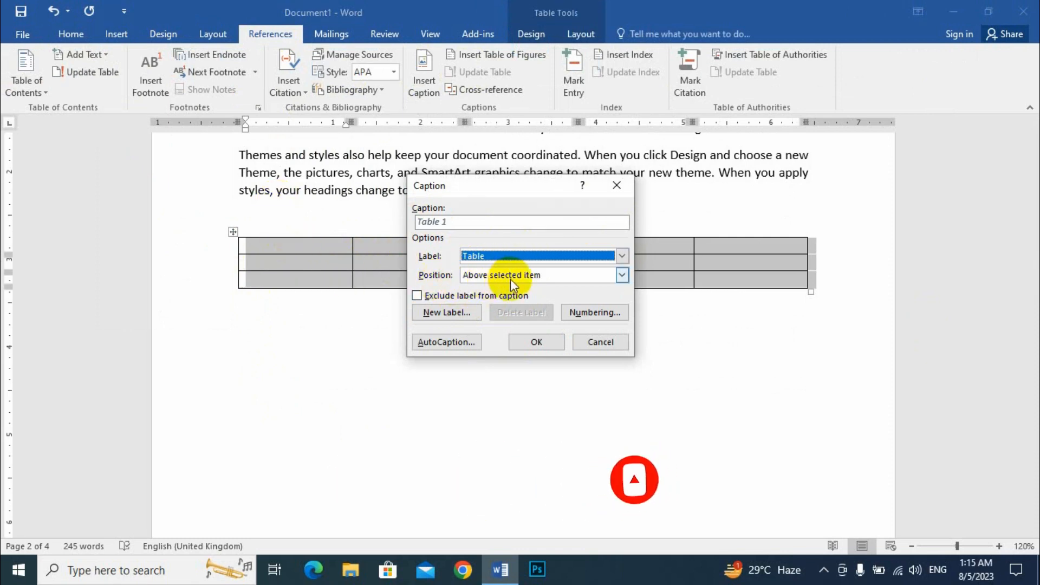
pyautogui.click(622, 275)
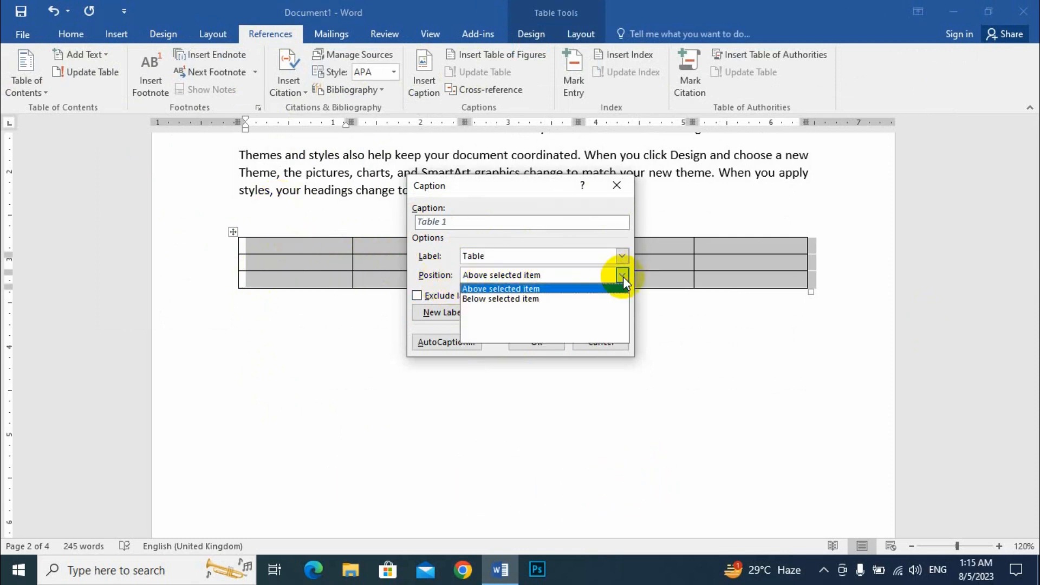
pyautogui.click(549, 288)
pyautogui.click(537, 342)
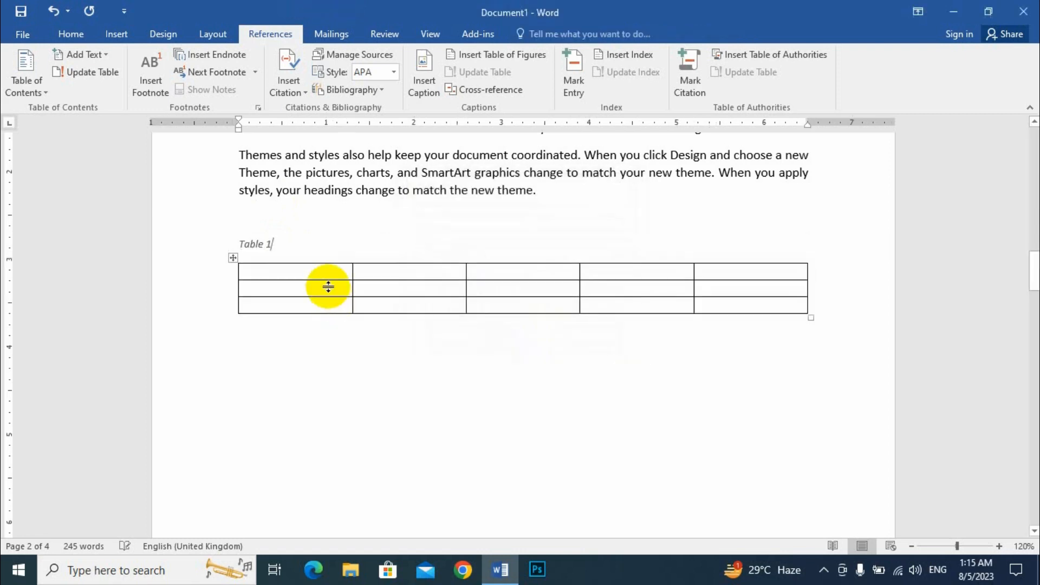
pyautogui.click(204, 241)
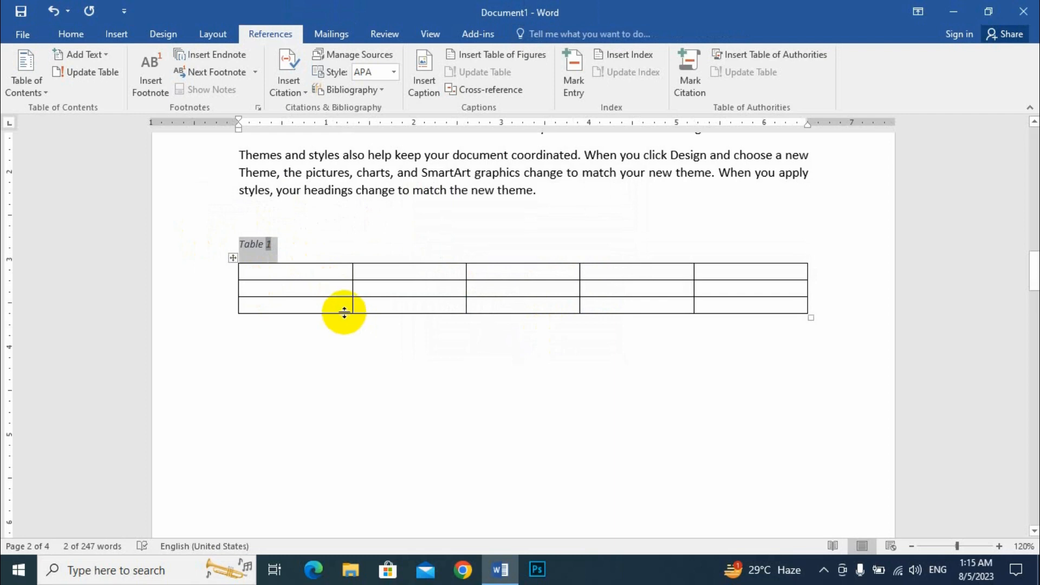
pyautogui.click(297, 267)
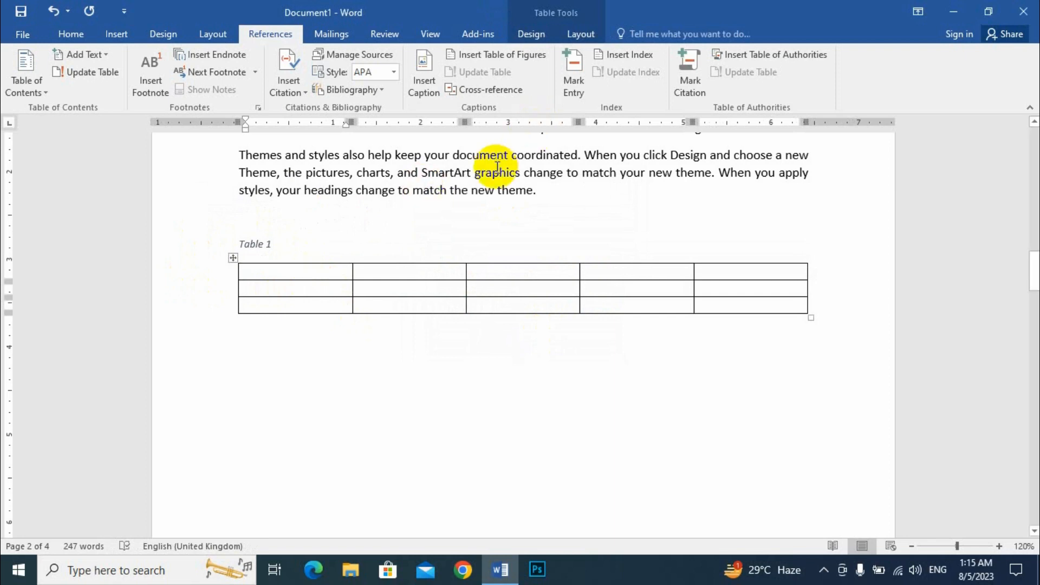
pyautogui.moveTo(540, 194); pyautogui.dragTo(223, 158)
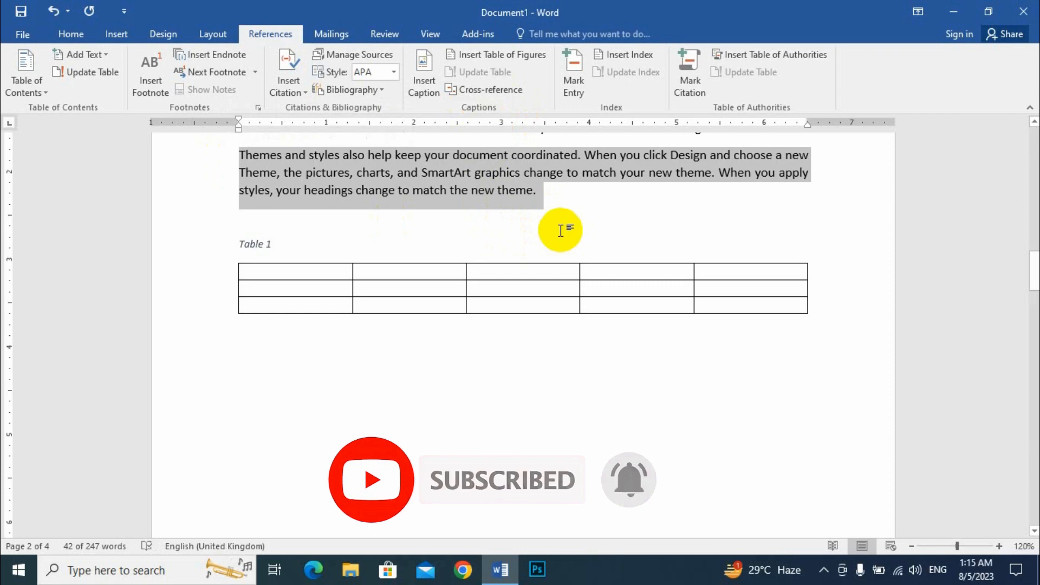
# Step: Generate sample paragraphs on the blank first page with =rand()
pyautogui.scroll(3, 395, 328)
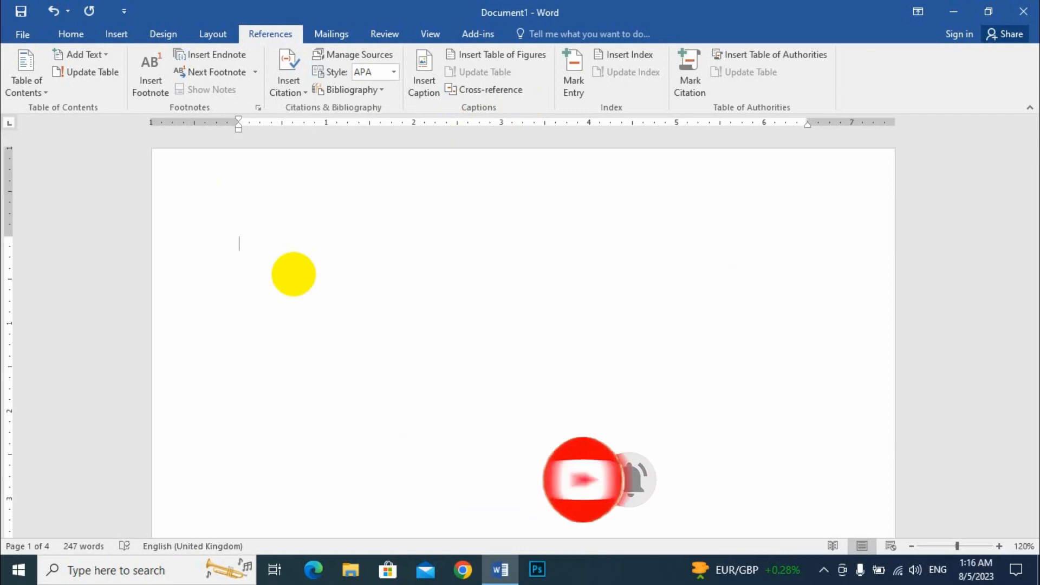
pyautogui.write('=')
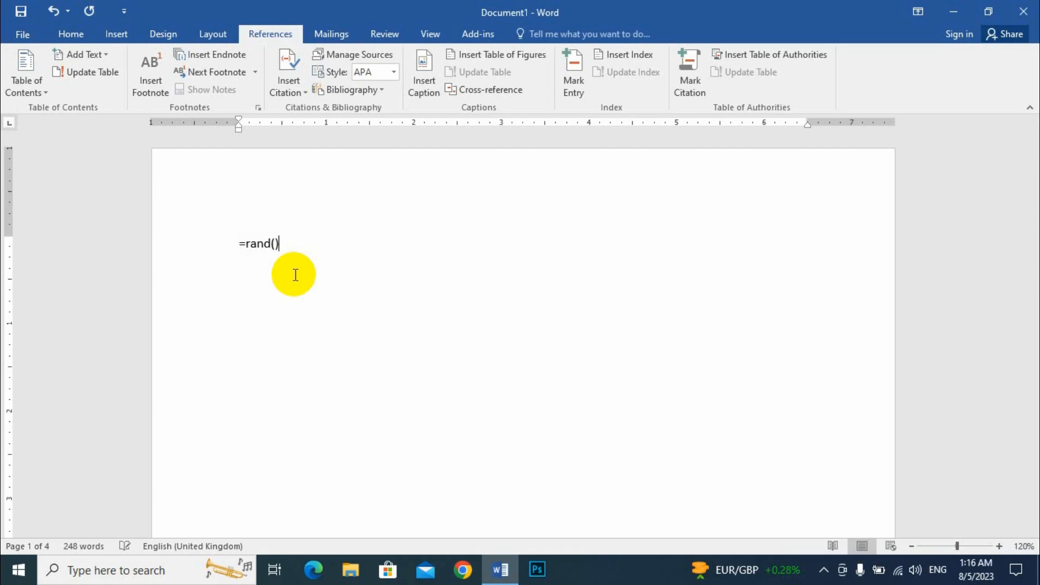
pyautogui.write('rand()')
pyautogui.press('Return')
pyautogui.moveTo(239, 191); pyautogui.dragTo(514, 469)
pyautogui.click(447, 296)
pyautogui.scroll(1, 452, 274)
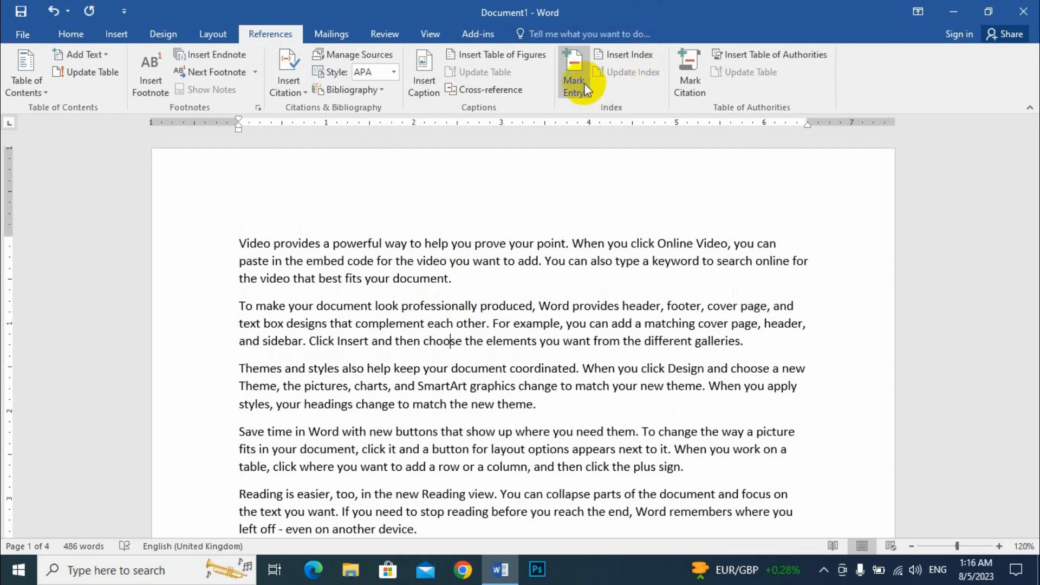
# Step: Mark "Video provides a powerful" in the first paragraph as a current-page index entry and hide the formatting marks
pyautogui.click(501, 278)
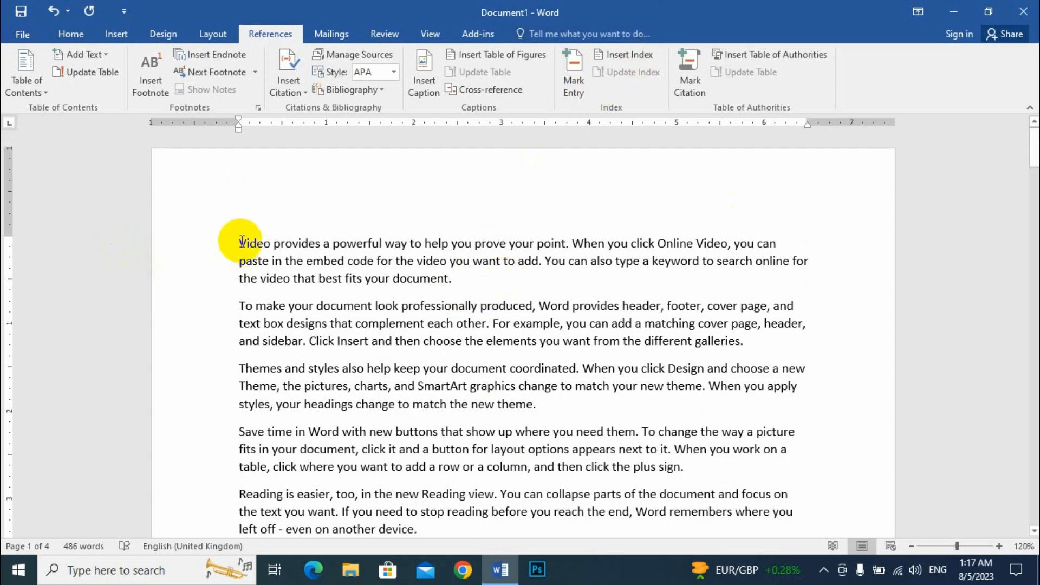
pyautogui.moveTo(242, 242); pyautogui.dragTo(366, 235)
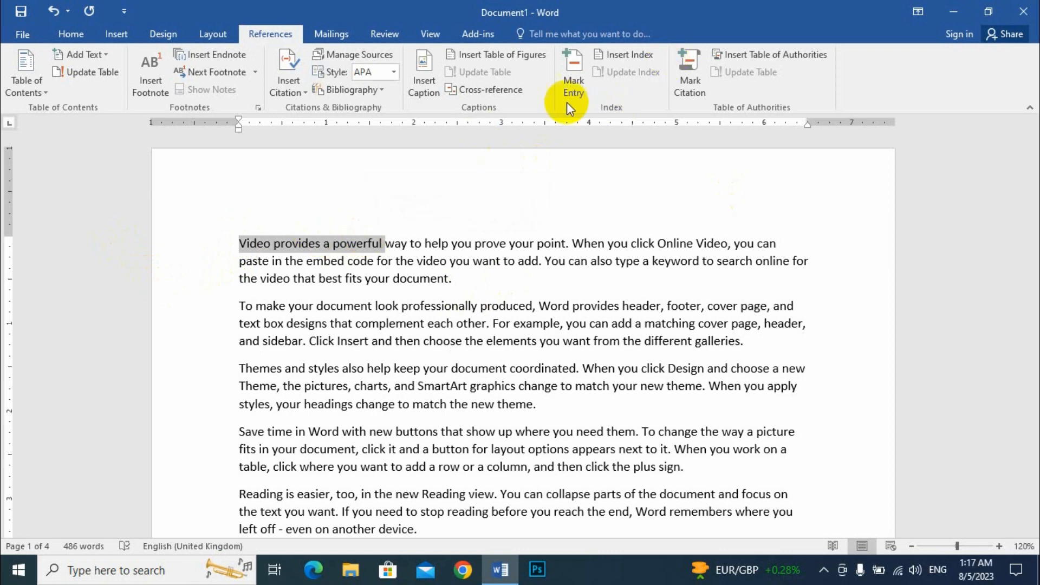
pyautogui.click(575, 53)
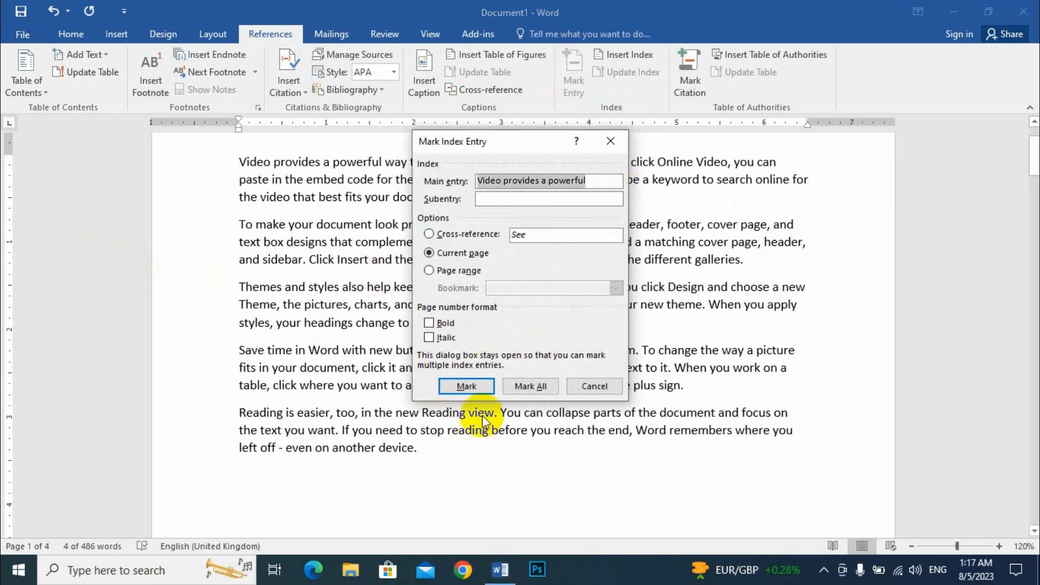
pyautogui.click(475, 386)
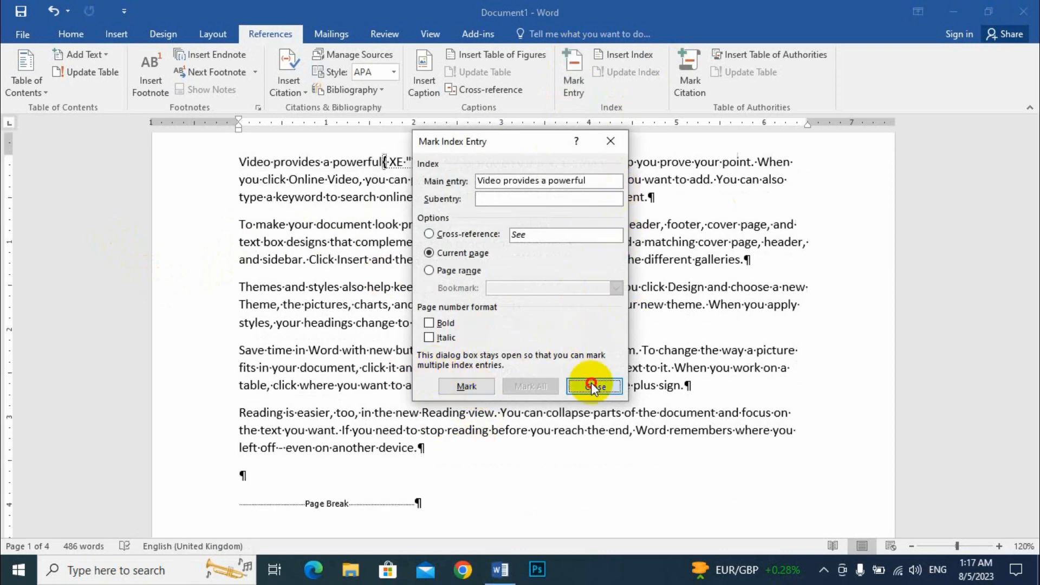
pyautogui.click(592, 386)
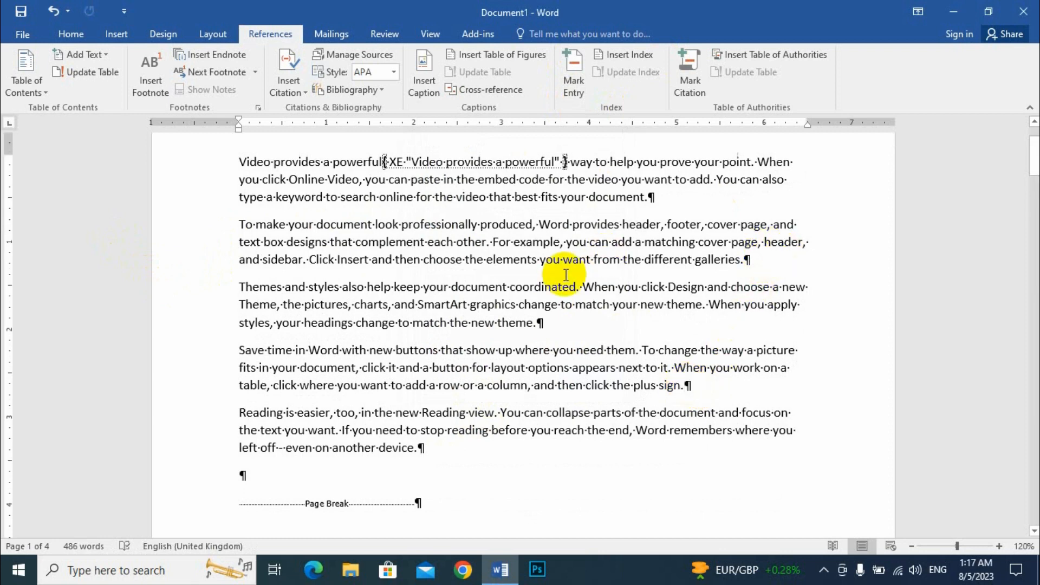
pyautogui.click(70, 35)
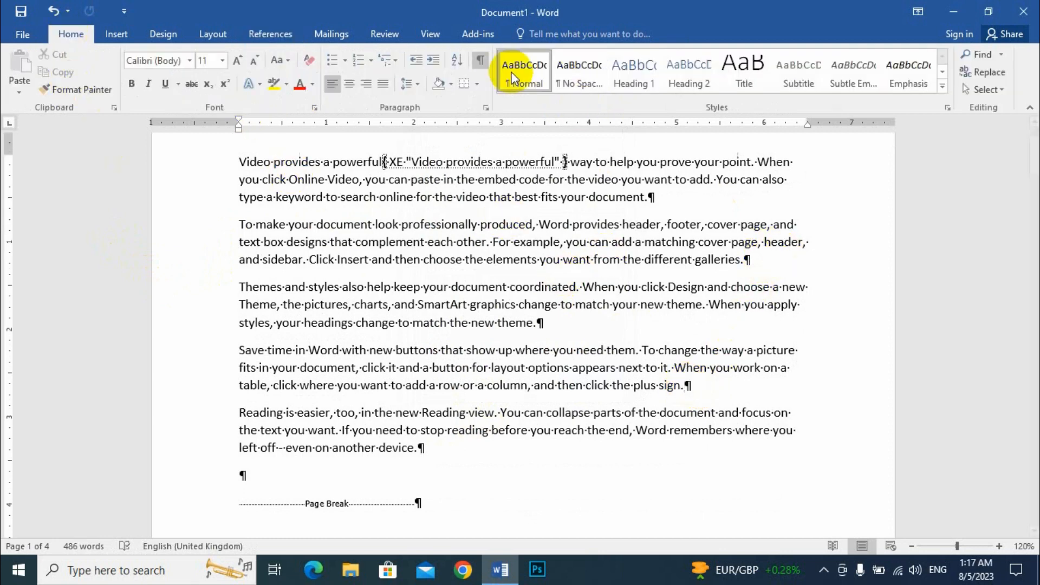
pyautogui.click(479, 62)
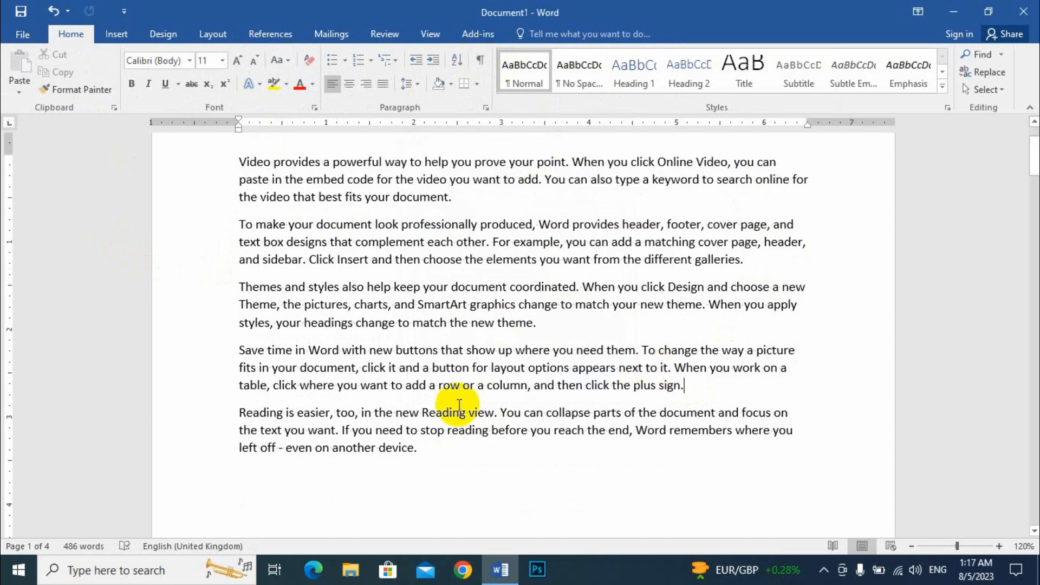
# Step: Insert a page break before the first paragraph of the document
pyautogui.scroll(-1, 458, 404)
pyautogui.scroll(3, 248, 332)
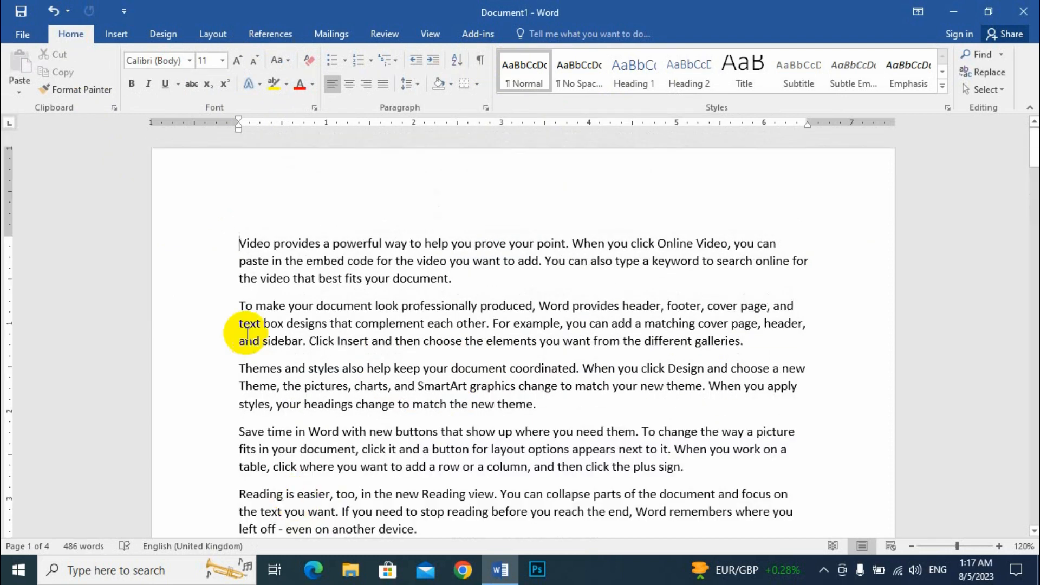
pyautogui.hotkey('ctrl', 'Return')
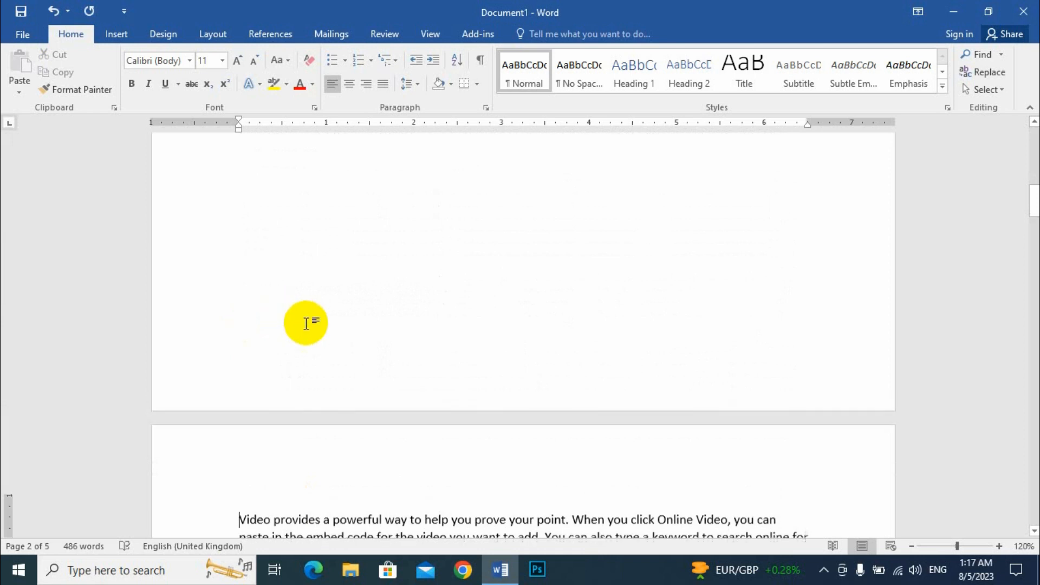
# Step: Insert an indented two-column index of the marked entries on the blank first page
pyautogui.click(274, 211)
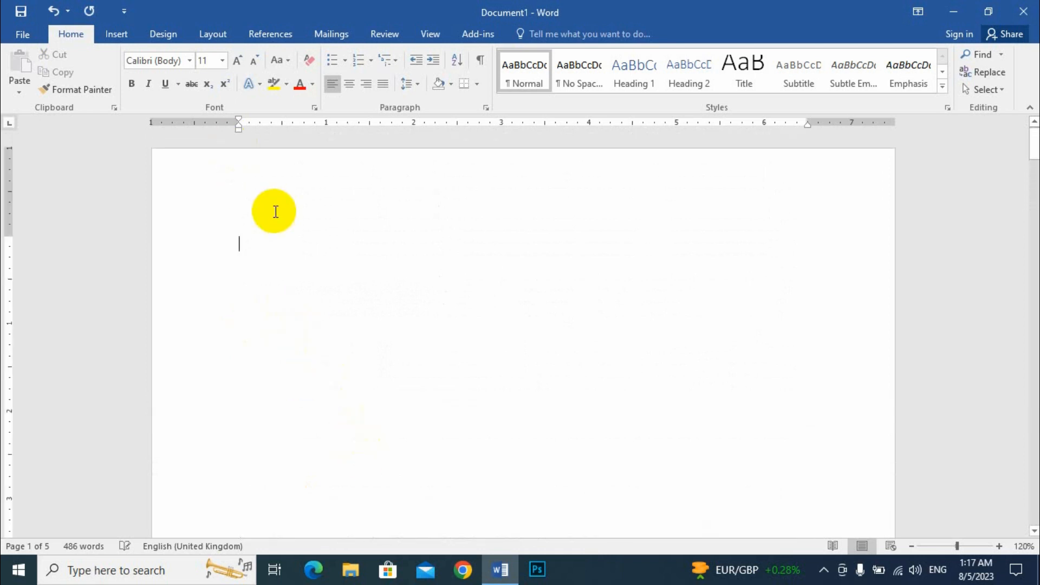
pyautogui.click(275, 36)
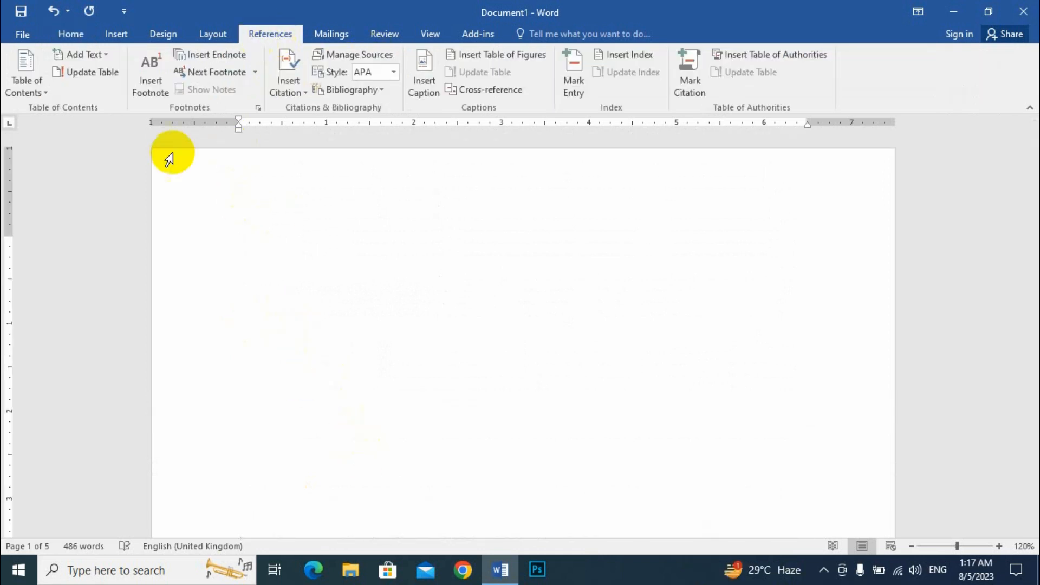
pyautogui.click(641, 54)
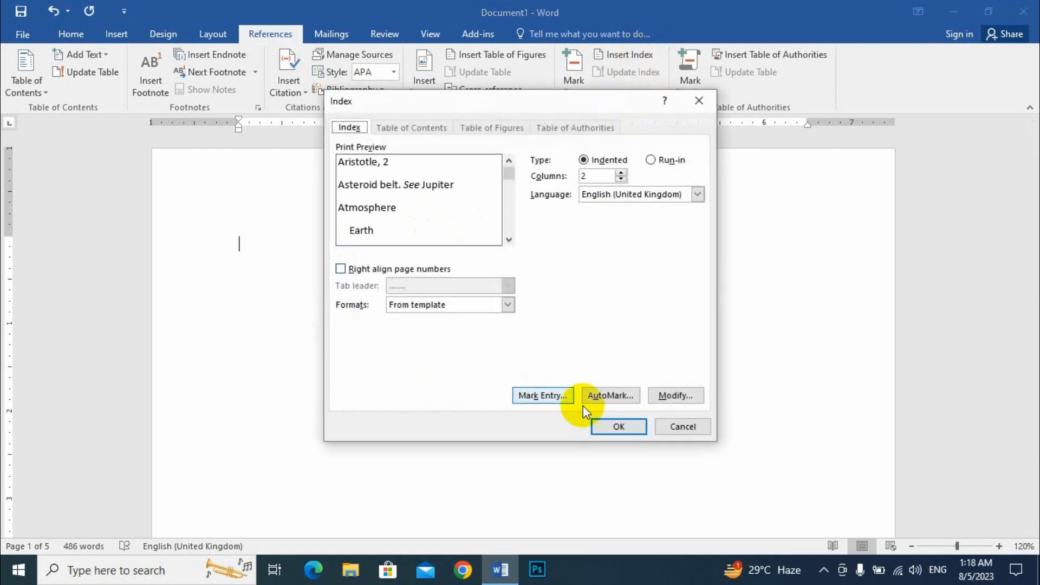
pyautogui.click(624, 425)
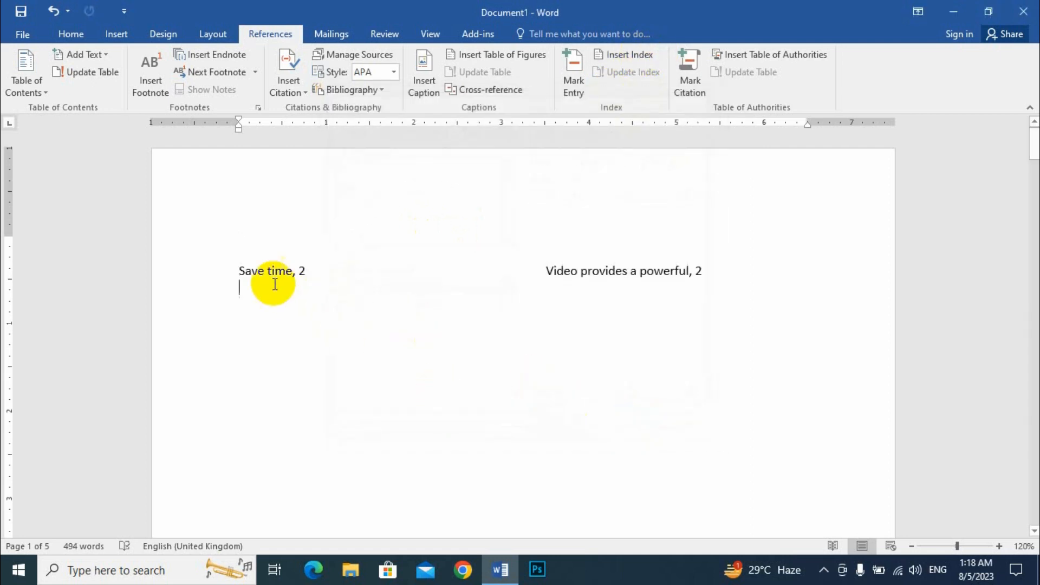
pyautogui.moveTo(239, 272); pyautogui.dragTo(303, 271)
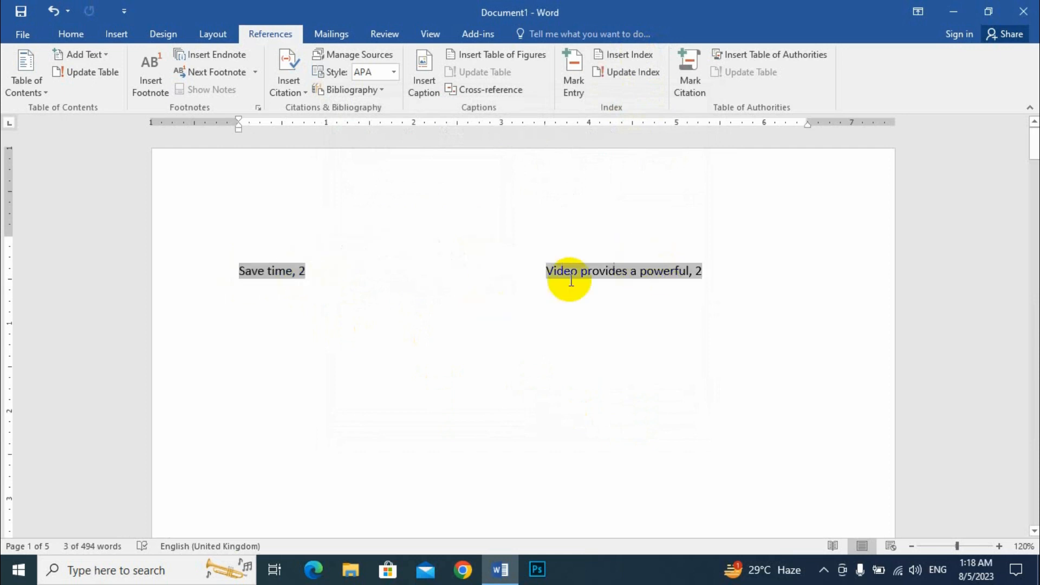
pyautogui.moveTo(546, 273); pyautogui.dragTo(704, 273)
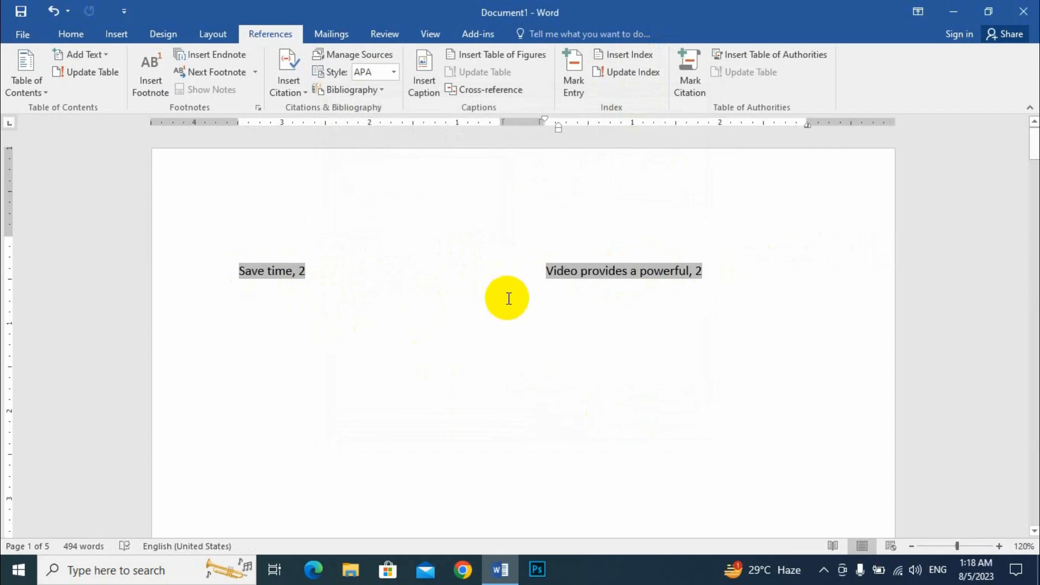
# Step: Insert a page break before the paragraph starting "Save time in Word"
pyautogui.scroll(-15, 516, 301)
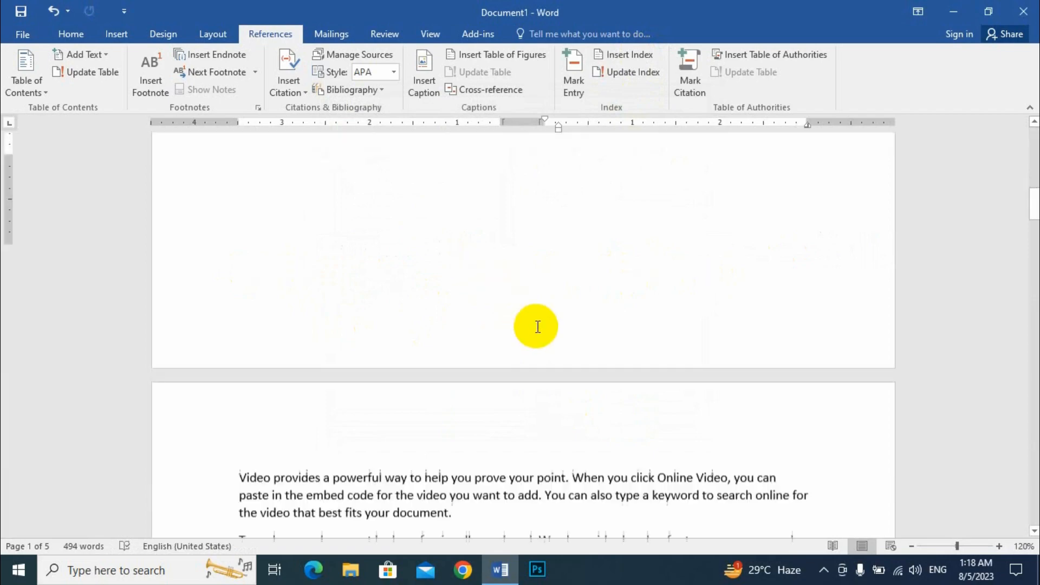
pyautogui.scroll(6, 425, 346)
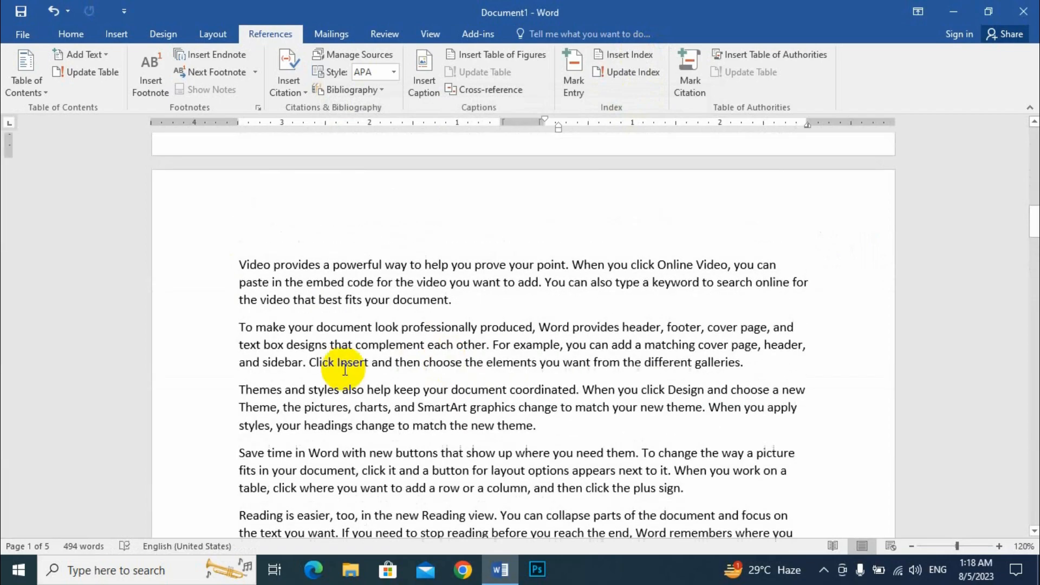
pyautogui.scroll(-2, 342, 281)
pyautogui.click(240, 322)
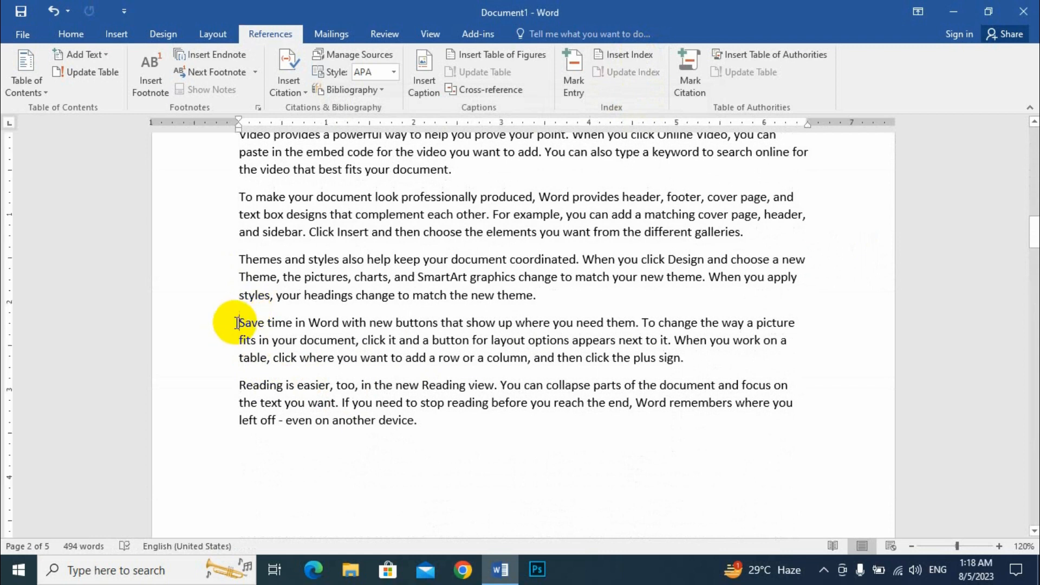
pyautogui.hotkey('ctrl', 'Return')
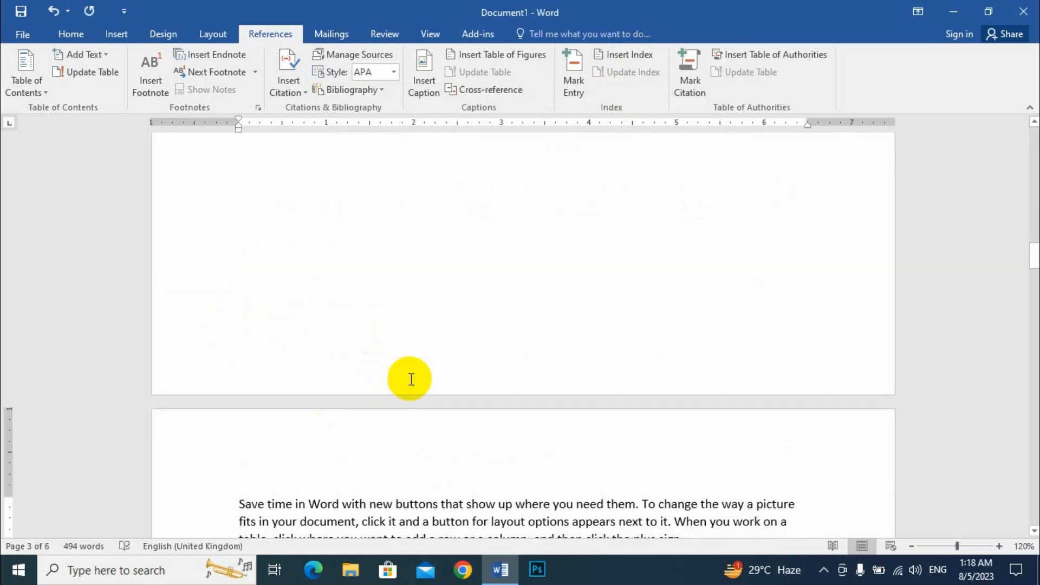
# Step: Update the index on the first page to refresh its page numbers
pyautogui.scroll(15, 408, 375)
pyautogui.scroll(10, 571, 377)
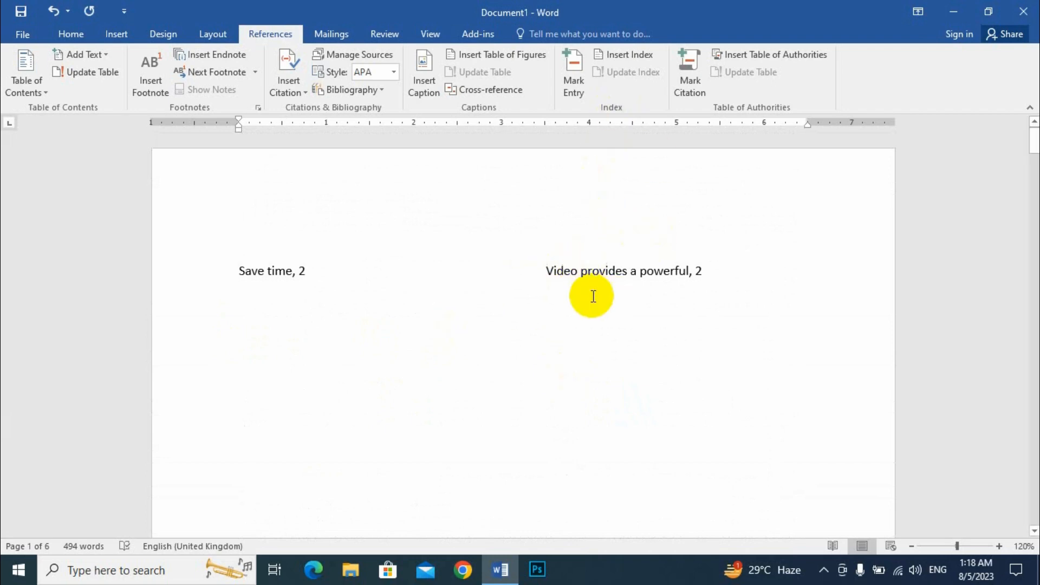
pyautogui.click(174, 279)
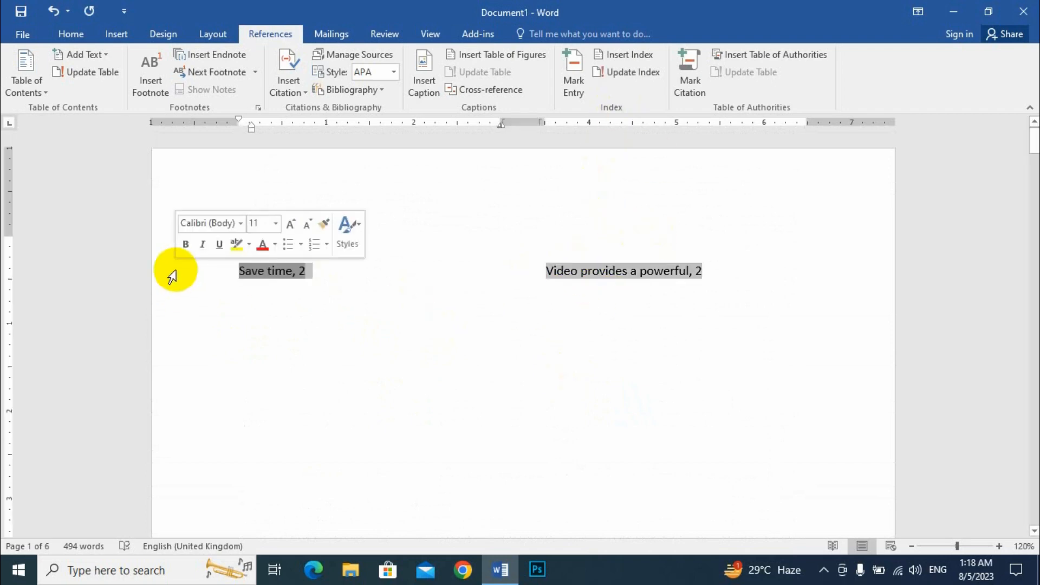
pyautogui.click(642, 71)
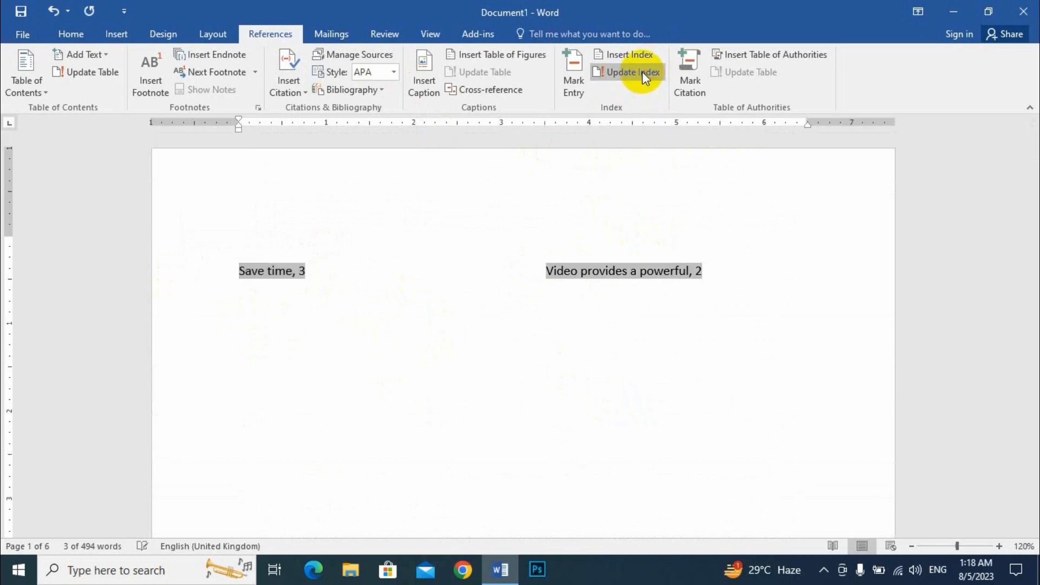
pyautogui.moveTo(302, 271); pyautogui.dragTo(241, 278)
pyautogui.moveTo(545, 268); pyautogui.dragTo(725, 271)
pyautogui.click(714, 279)
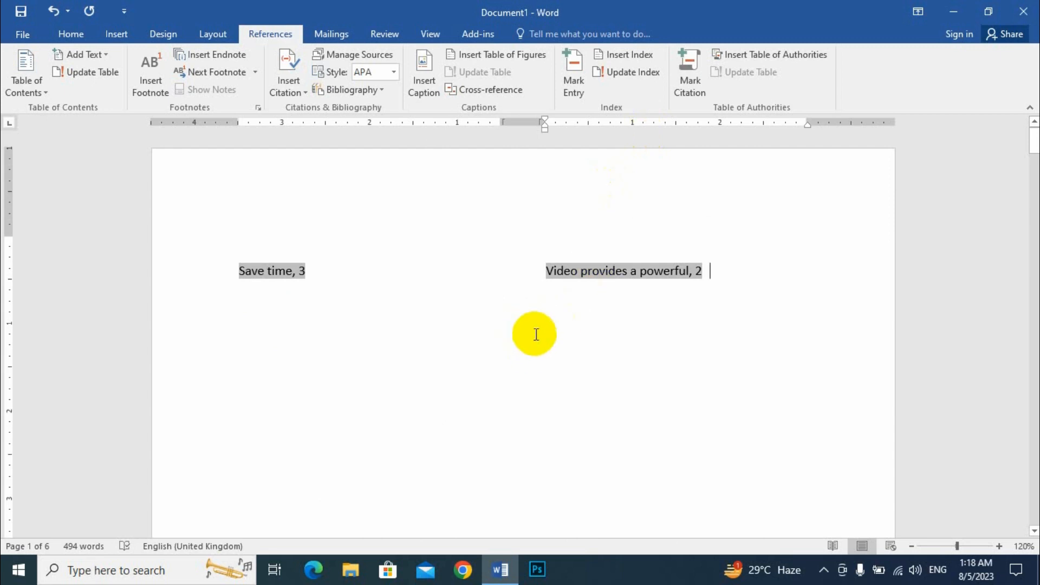
# Step: Delete the whole index from the first page
pyautogui.click(191, 279)
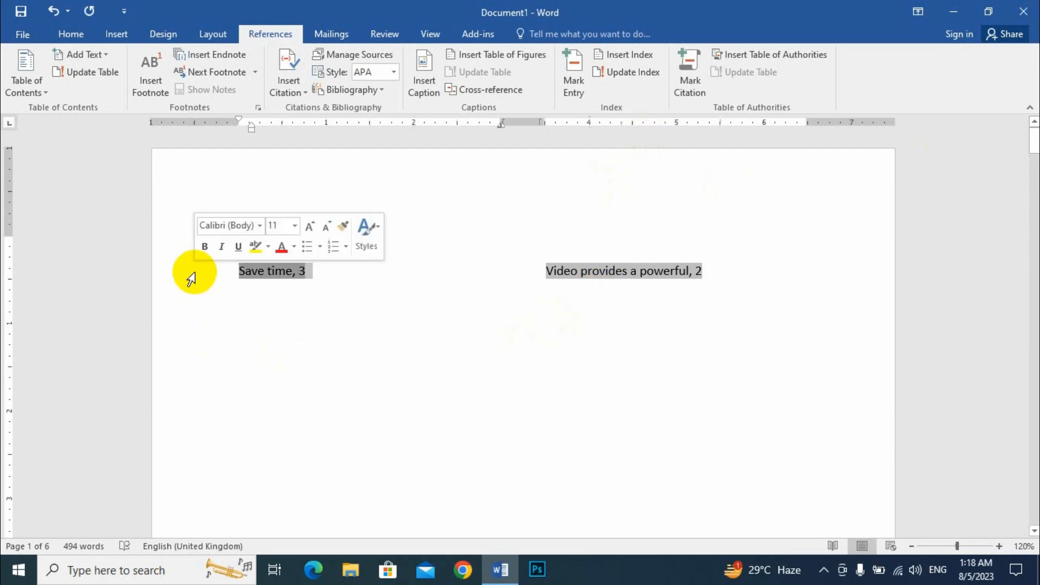
pyautogui.press('Delete')
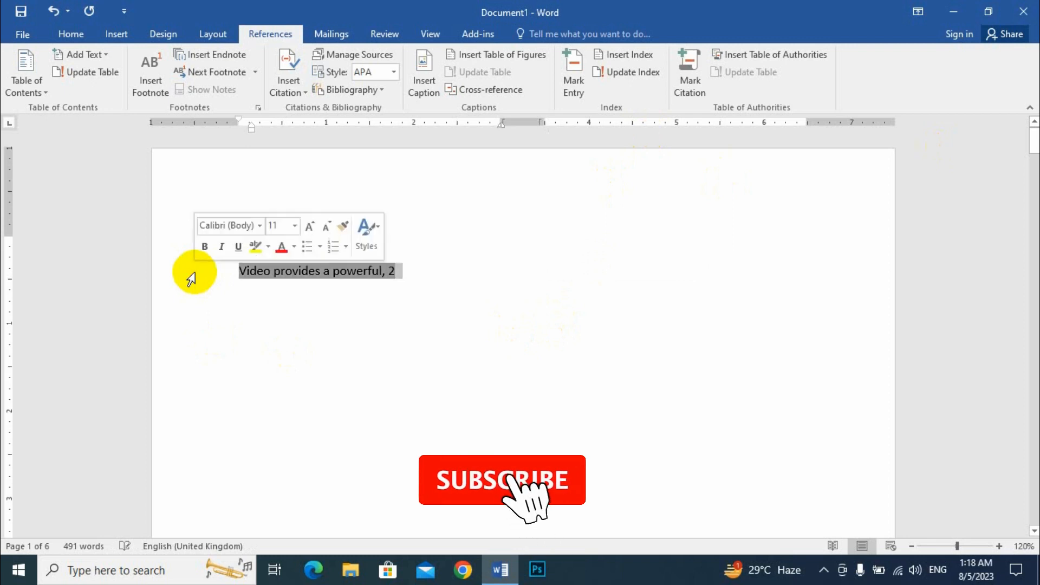
pyautogui.press('Delete')
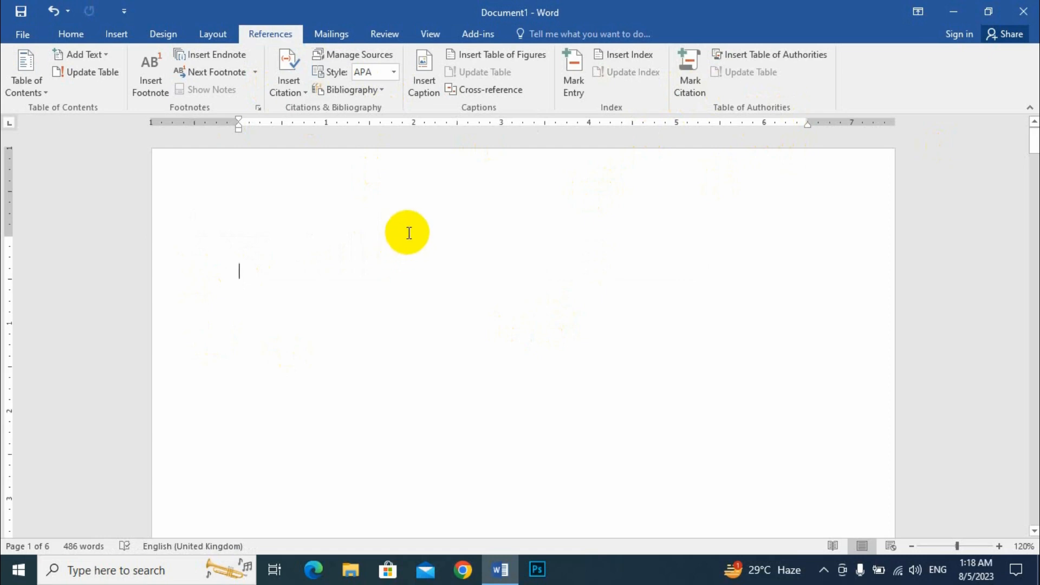
# Step: Insert the built-in Bibliography on page 3 below the paragraph starting "Reading is easier"
pyautogui.scroll(-10, 413, 285)
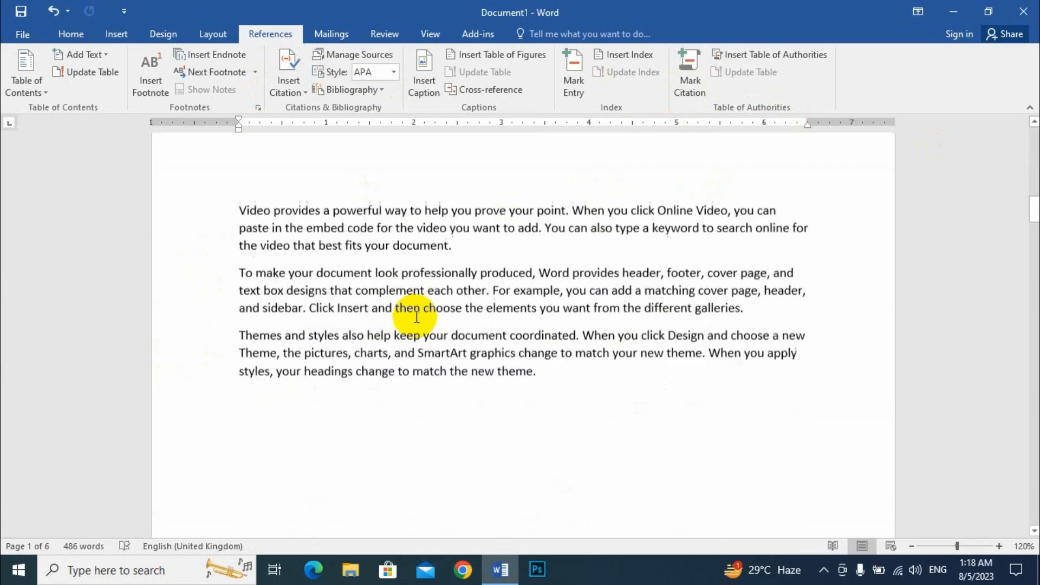
pyautogui.scroll(-12, 416, 317)
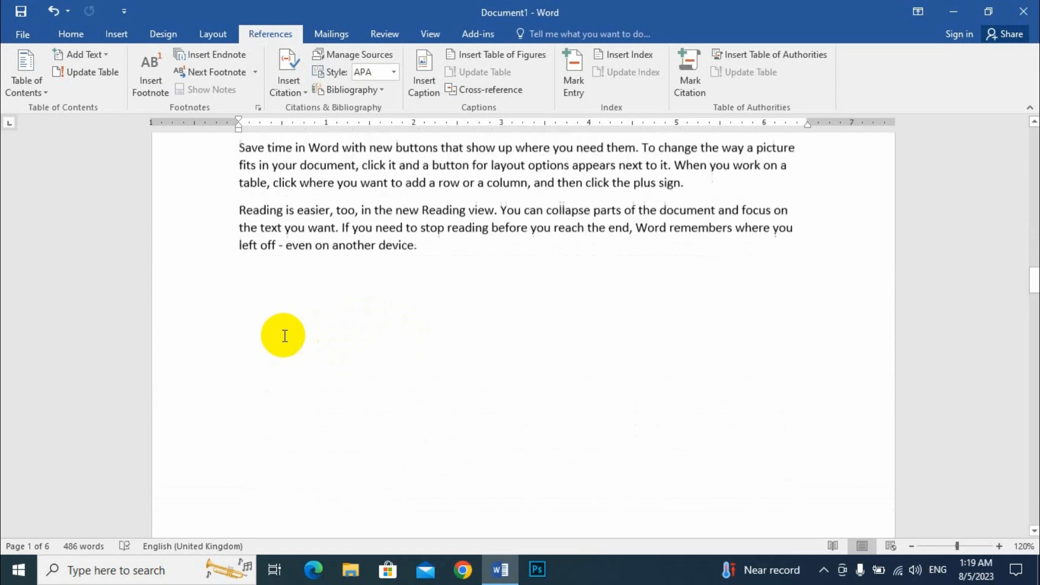
pyautogui.click(267, 309)
pyautogui.click(383, 91)
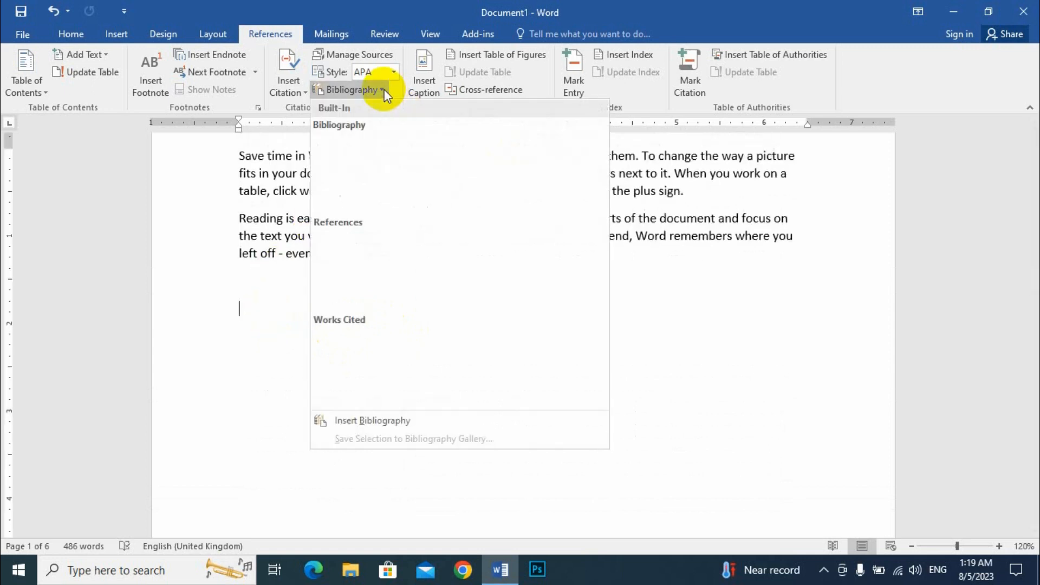
pyautogui.click(394, 160)
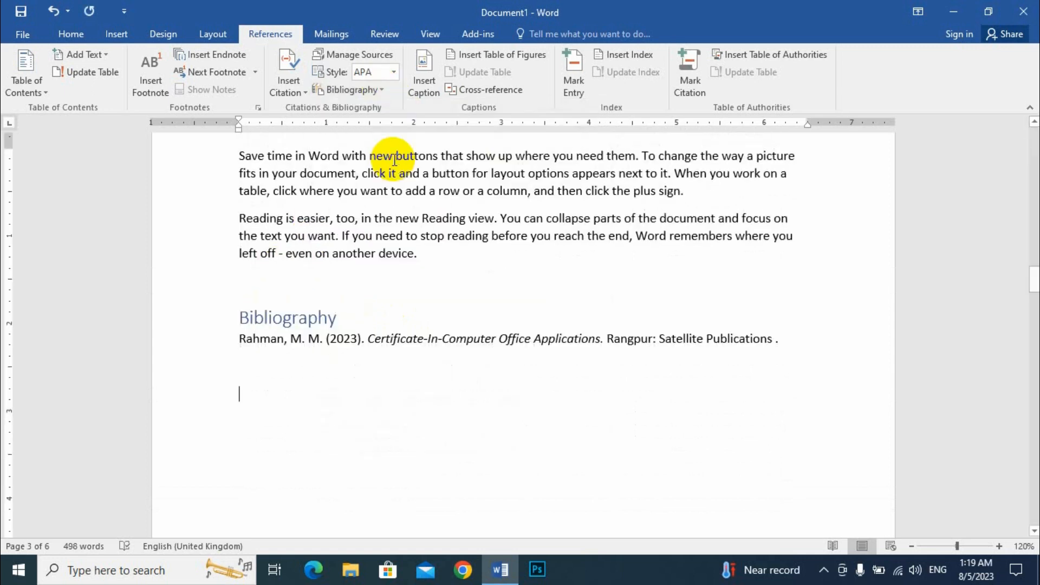
# Step: Mark the Bibliography heading as a citation in the Cases category and hide the formatting marks
pyautogui.click(623, 339)
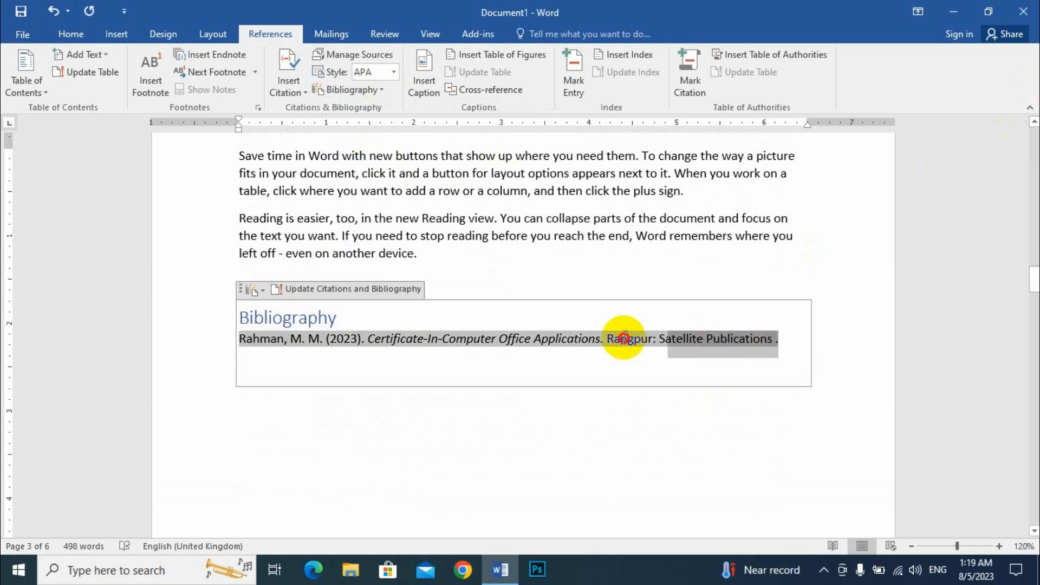
pyautogui.moveTo(623, 339); pyautogui.dragTo(137, 309)
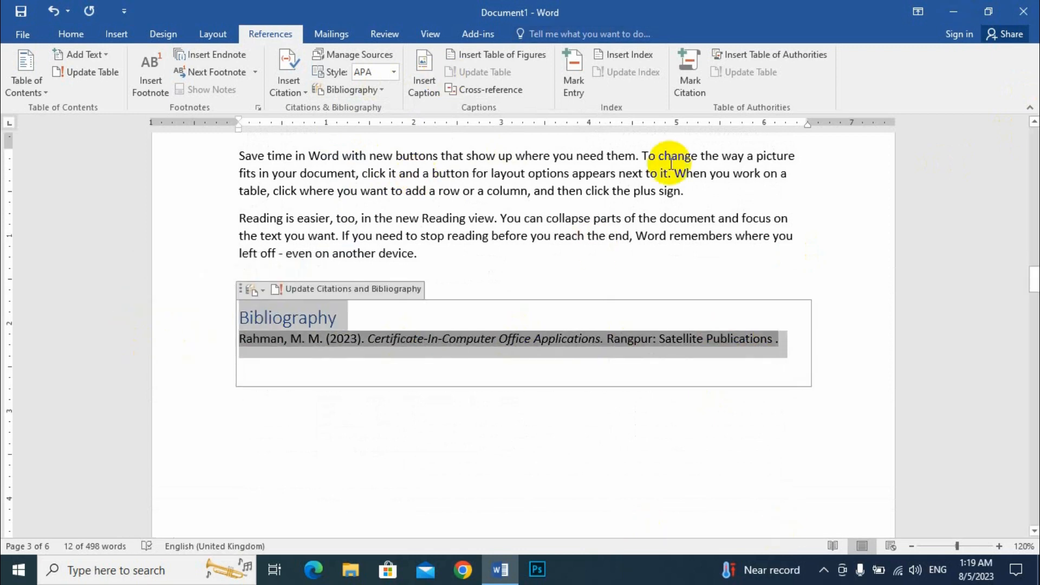
pyautogui.click(688, 62)
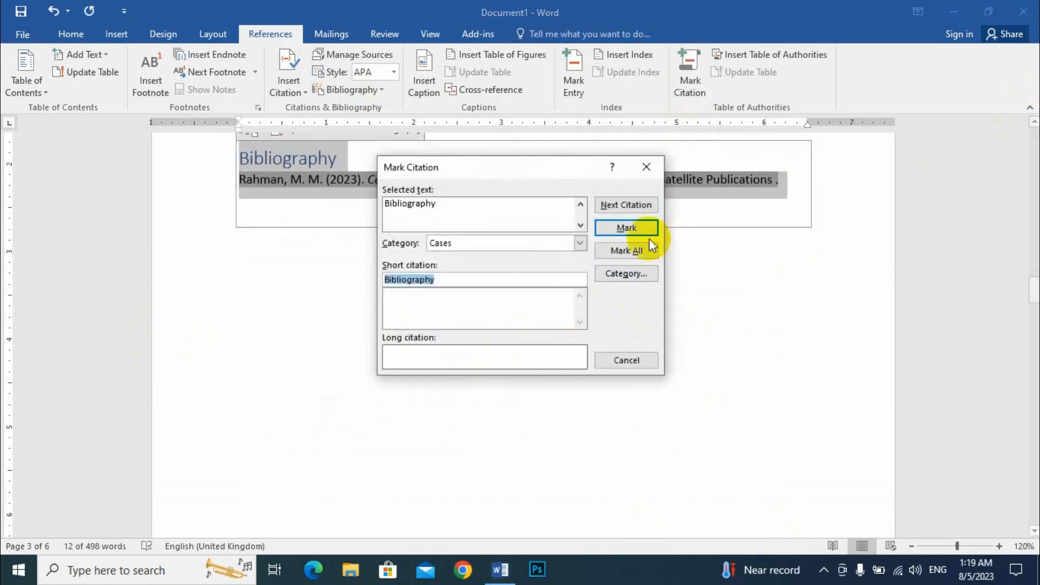
pyautogui.click(628, 229)
pyautogui.click(626, 359)
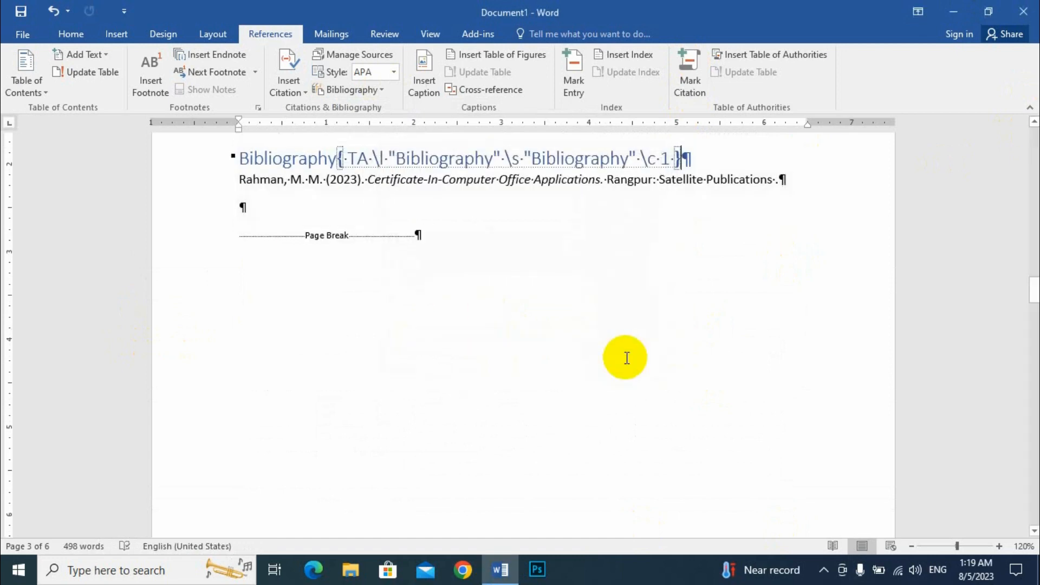
pyautogui.scroll(5, 627, 358)
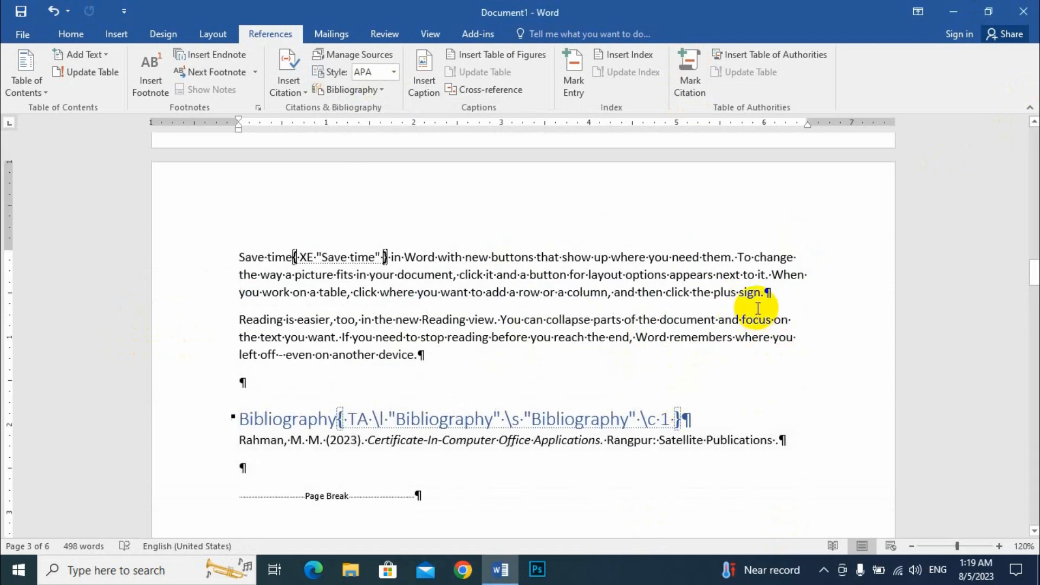
pyautogui.click(71, 35)
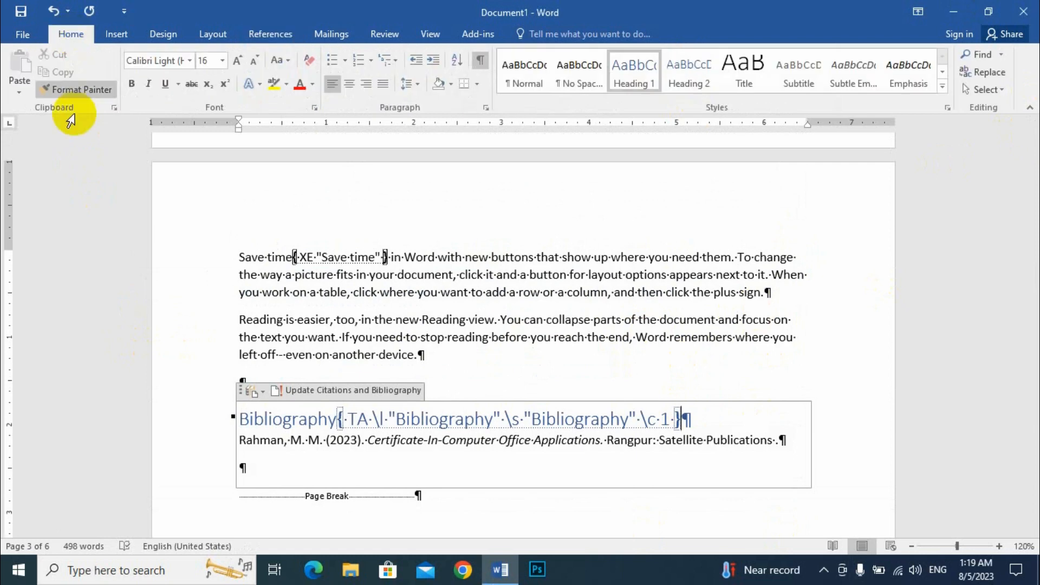
pyautogui.click(481, 60)
# Step: Insert a table of authorities covering all categories on the blank first page, using the From template format
pyautogui.scroll(5, 478, 283)
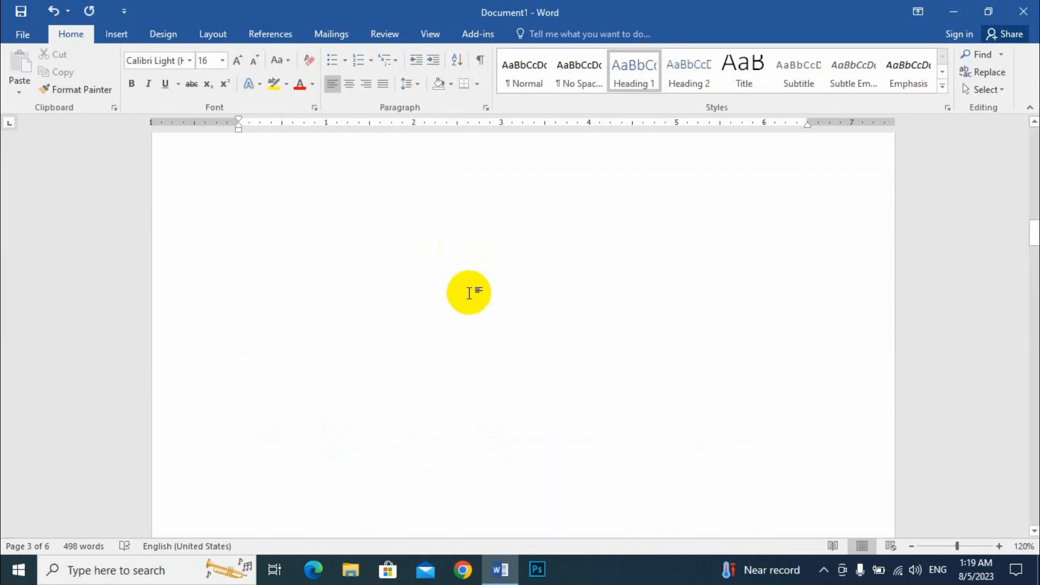
pyautogui.scroll(15, 476, 294)
pyautogui.click(489, 289)
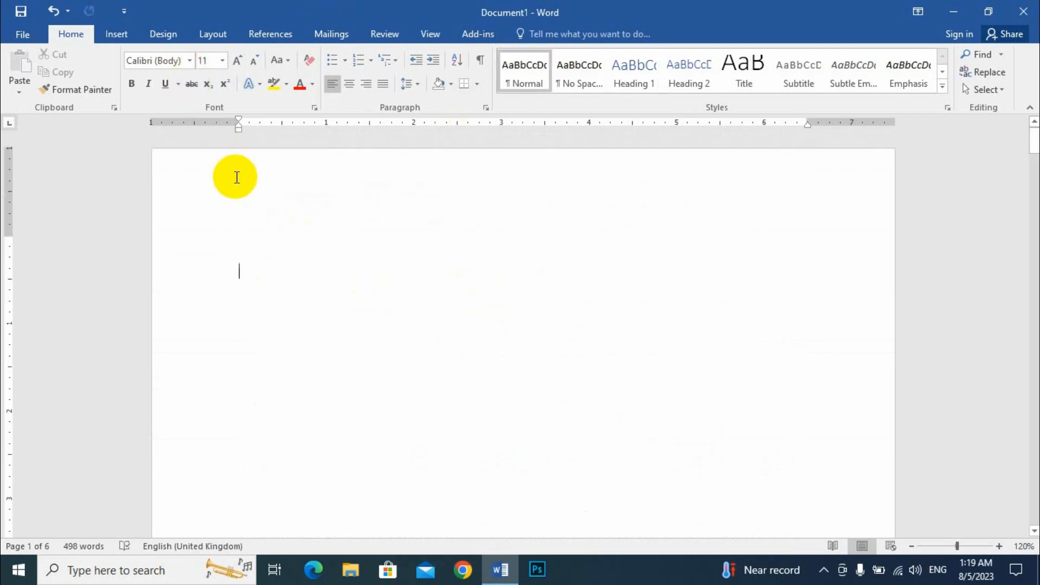
pyautogui.click(272, 34)
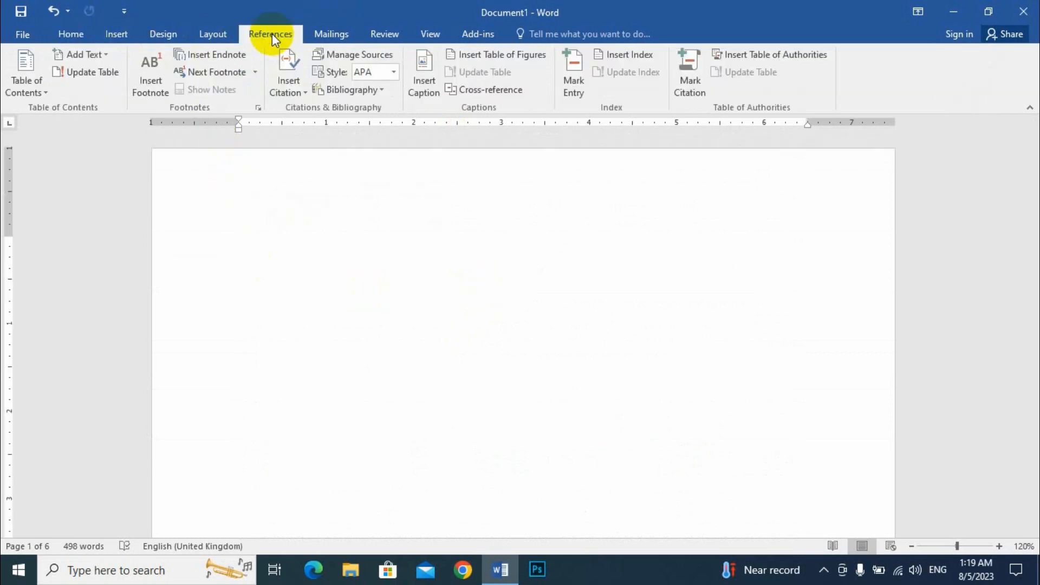
pyautogui.click(775, 55)
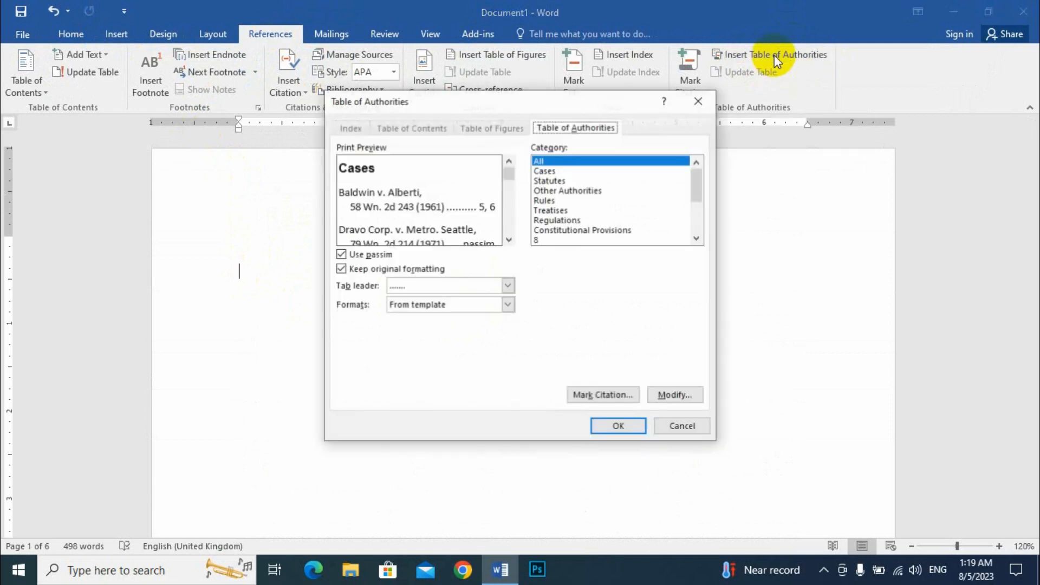
pyautogui.click(617, 431)
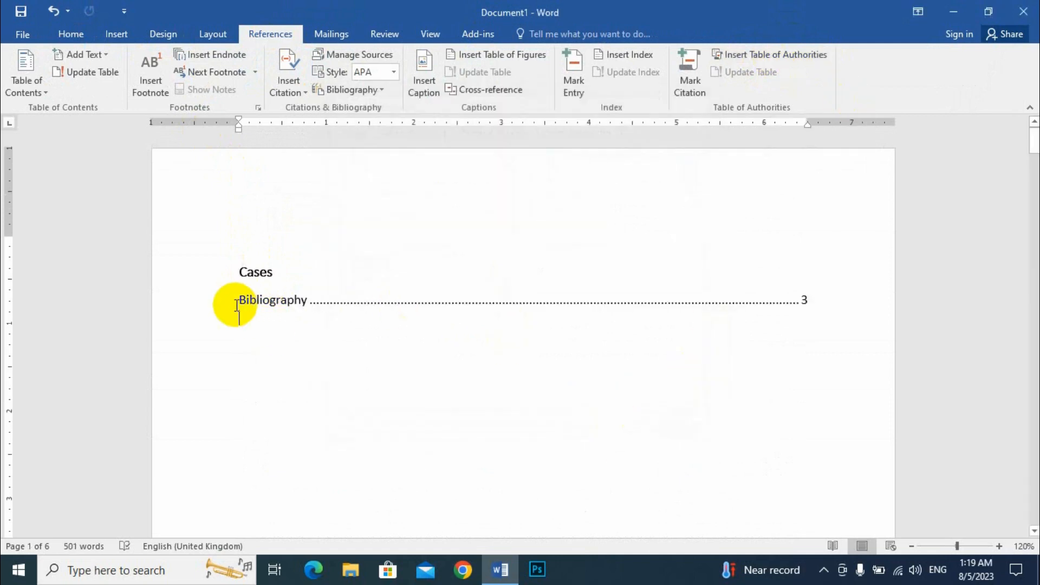
pyautogui.moveTo(238, 299); pyautogui.dragTo(820, 300)
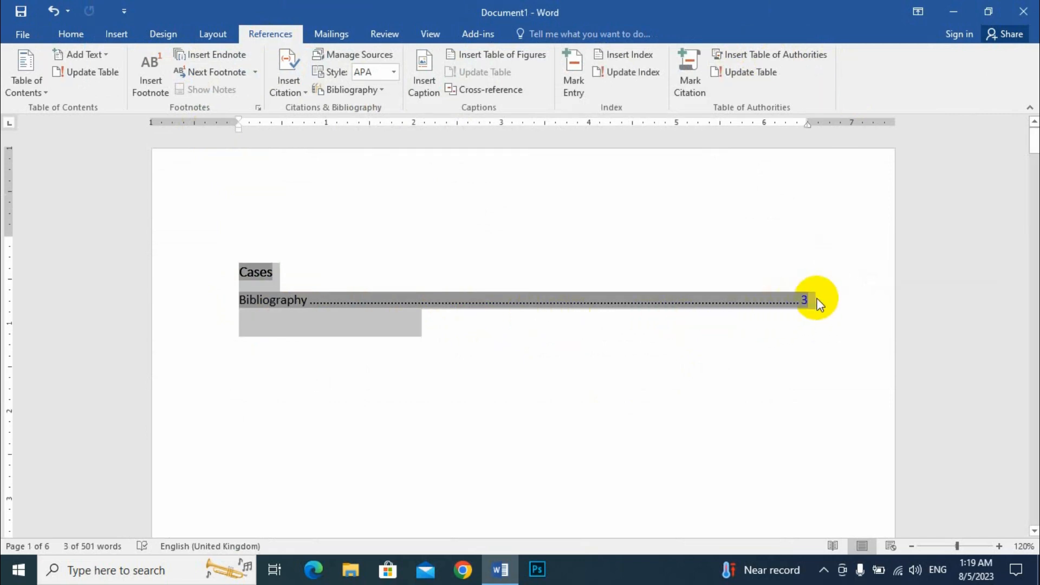
pyautogui.click(493, 294)
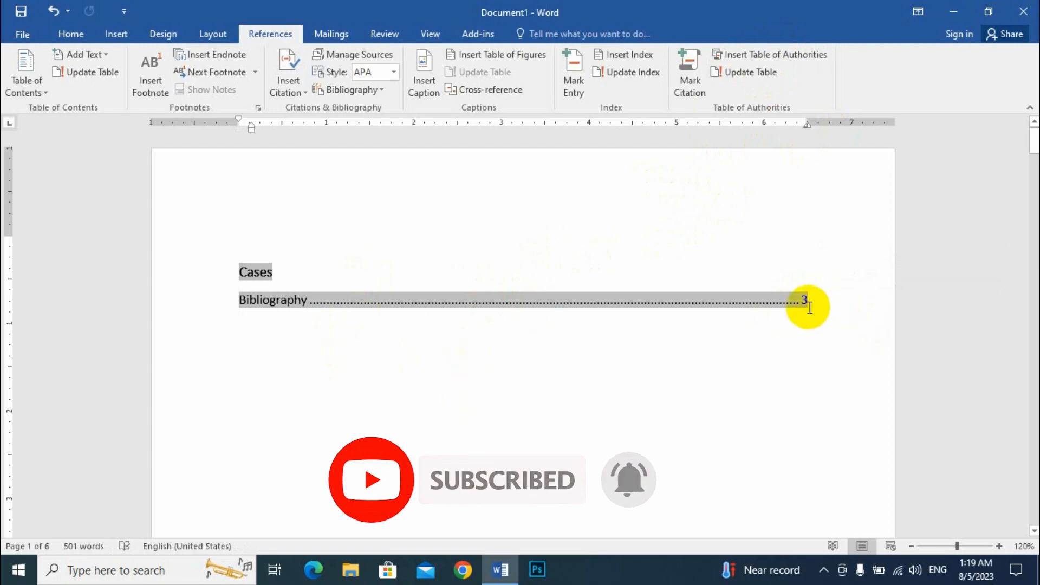
pyautogui.scroll(-3, 449, 383)
pyautogui.scroll(-20, 448, 382)
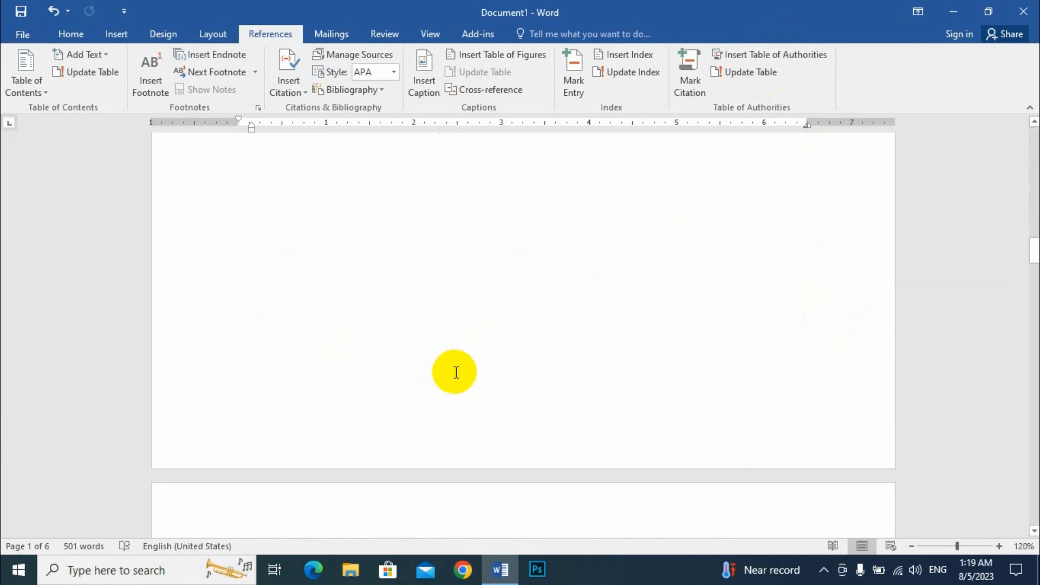
# Step: Insert a page break after the paragraph ending "even on another device" so the Bibliography moves to the following page
pyautogui.click(388, 251)
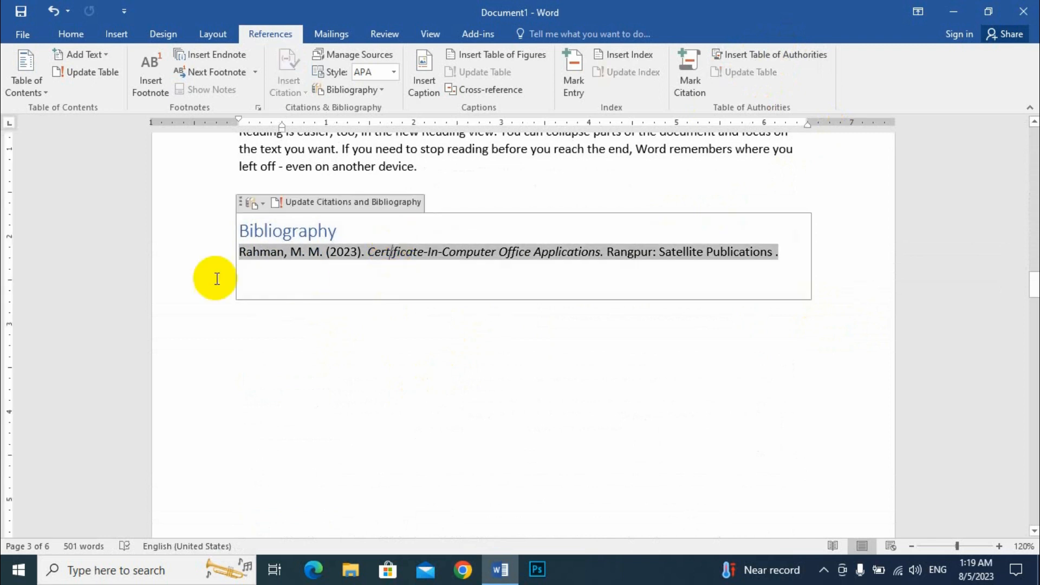
pyautogui.click(434, 168)
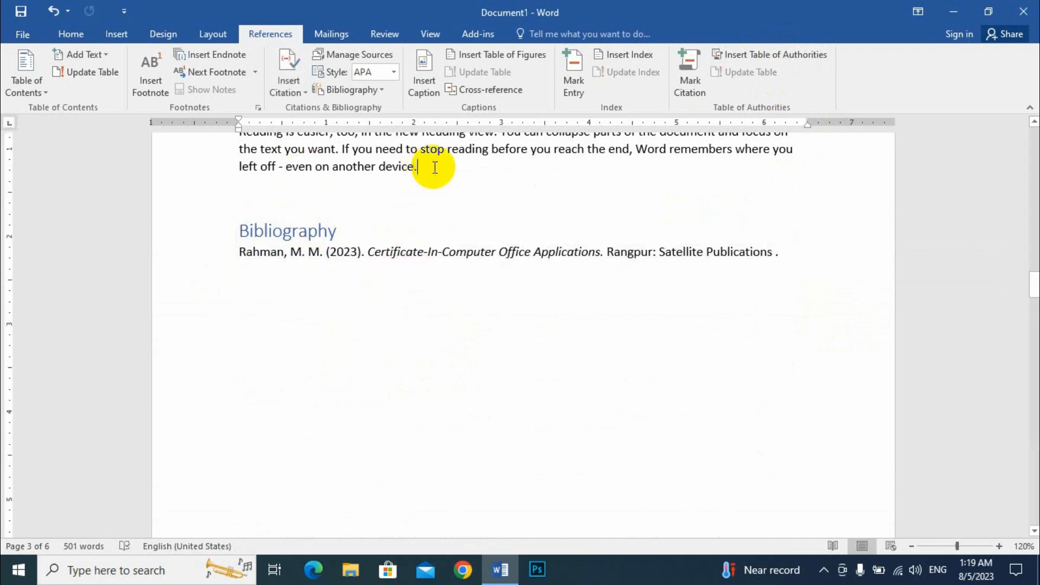
pyautogui.hotkey('ctrl', 'Return')
pyautogui.scroll(-5, 422, 350)
pyautogui.click(373, 336)
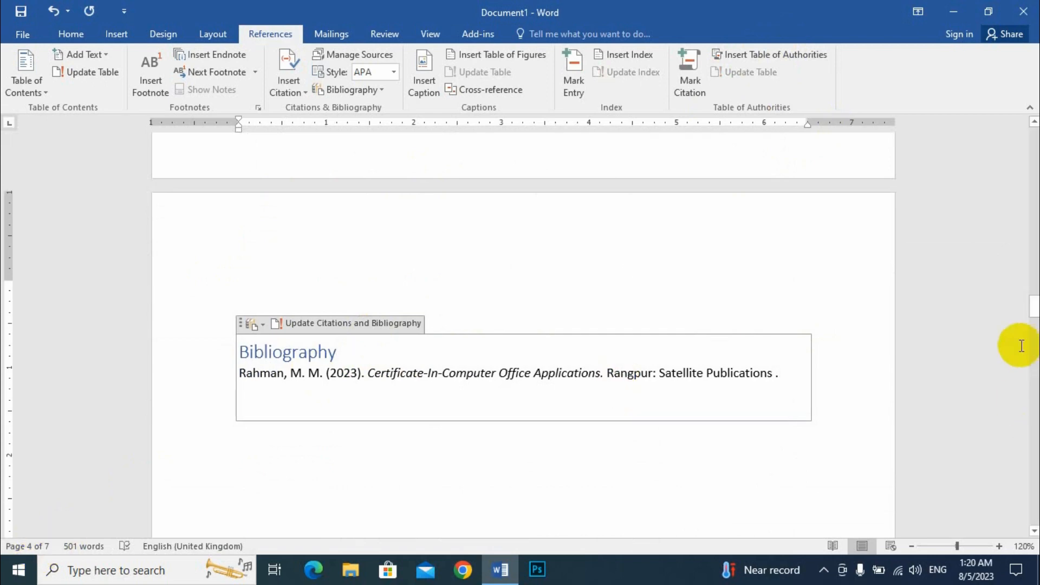
# Step: Update the table of authorities on the first page to refresh the Bibliography entry's page number
pyautogui.hotkey('ctrl', 'Home')
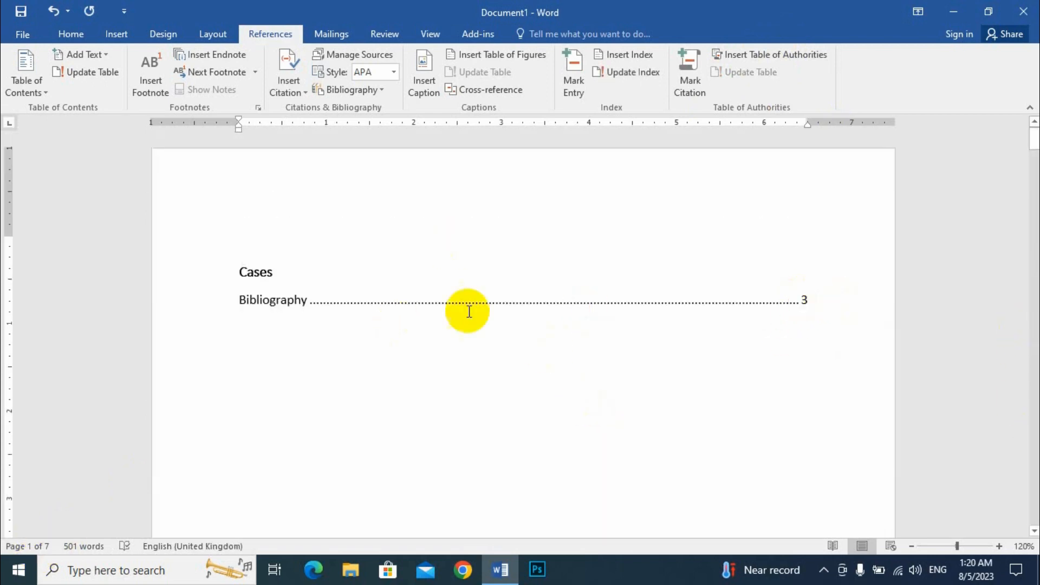
pyautogui.click(468, 302)
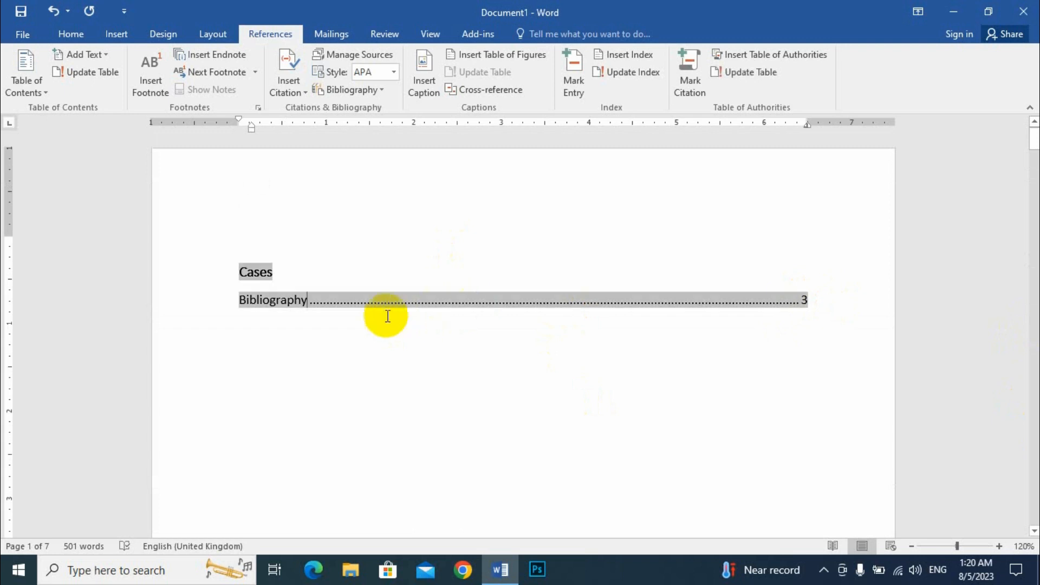
pyautogui.click(764, 79)
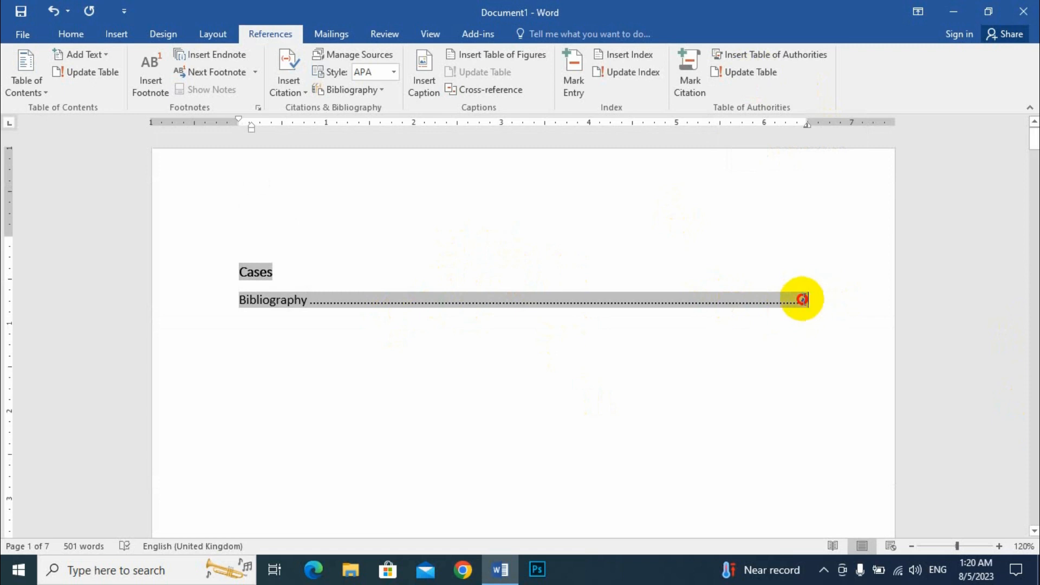
pyautogui.doubleClick(802, 299)
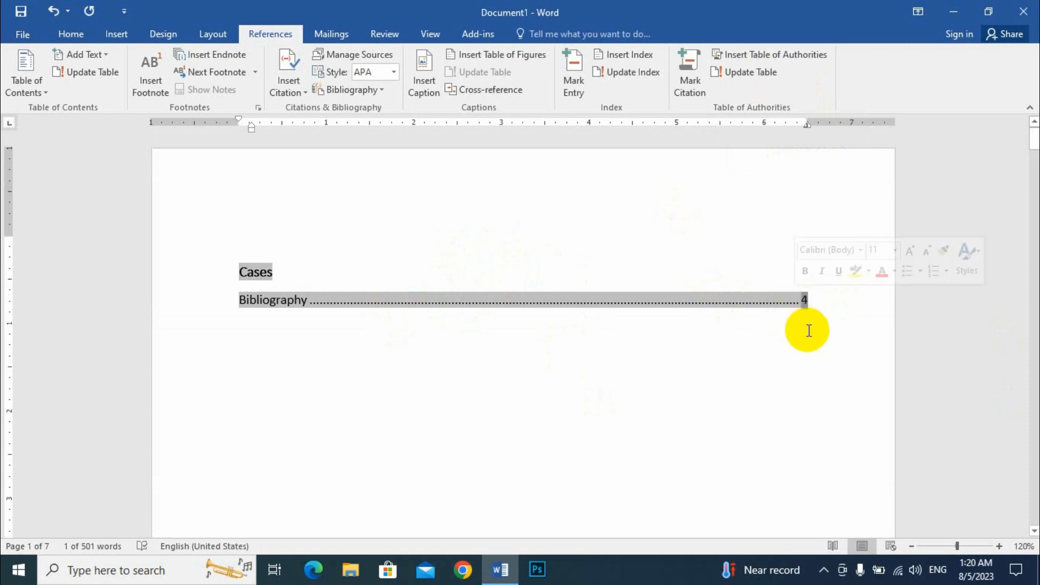
pyautogui.click(345, 388)
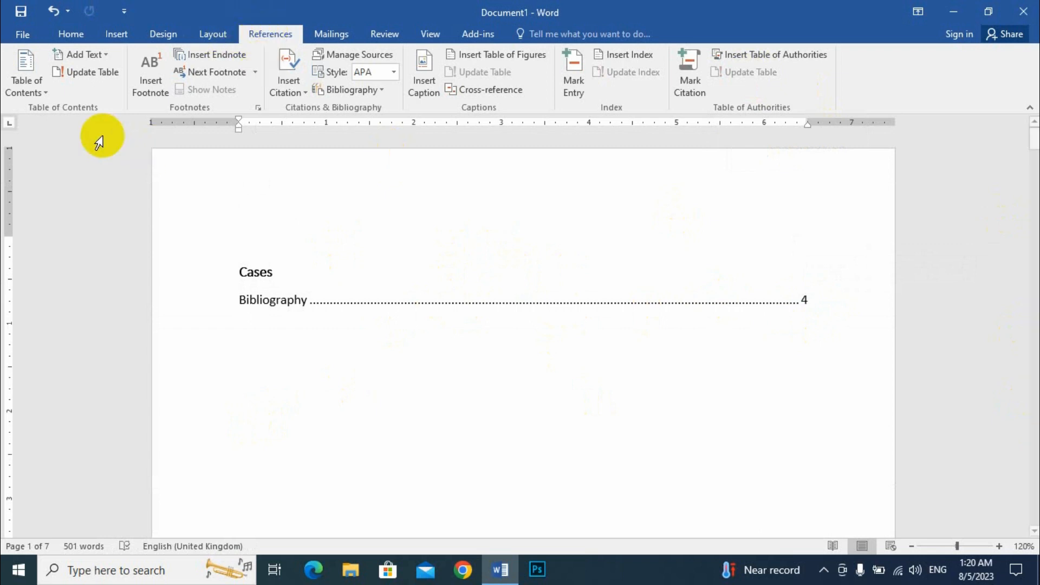